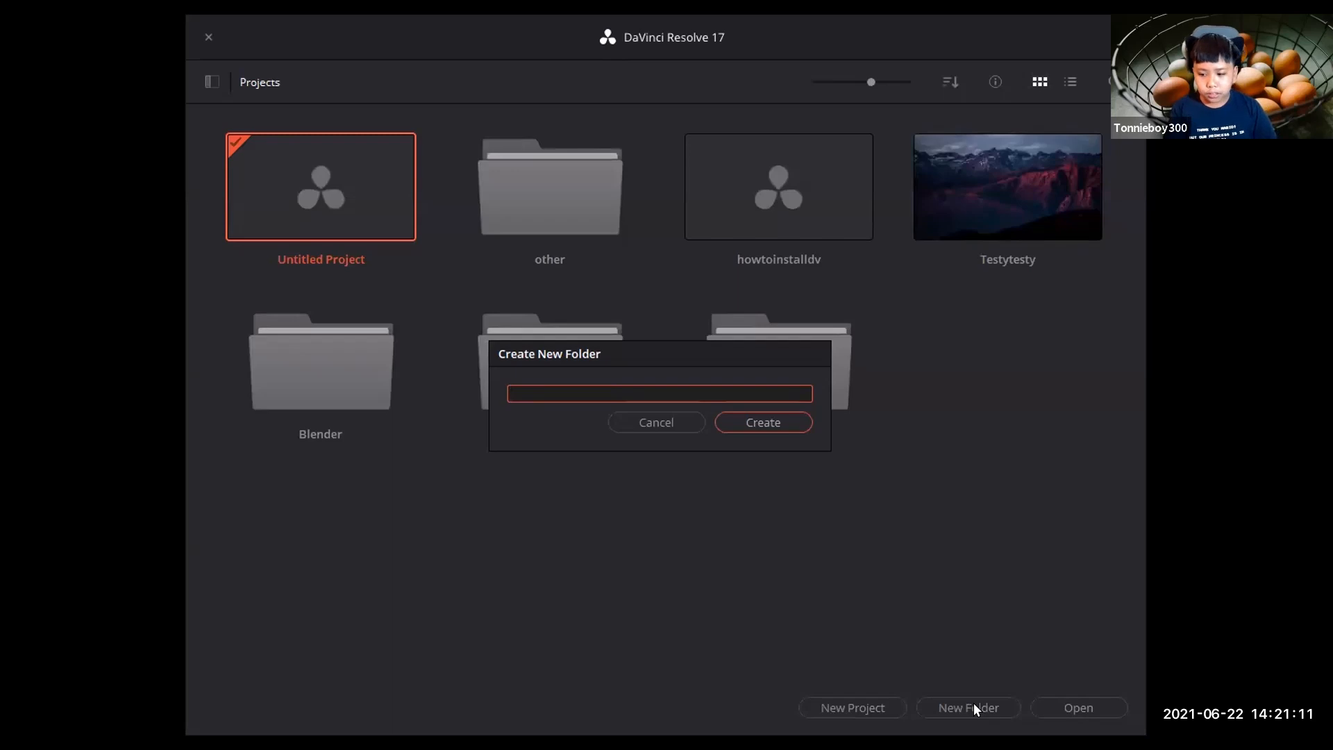
Create a new project folder named VideoClub.
key(BackSpace)
text(Vid)
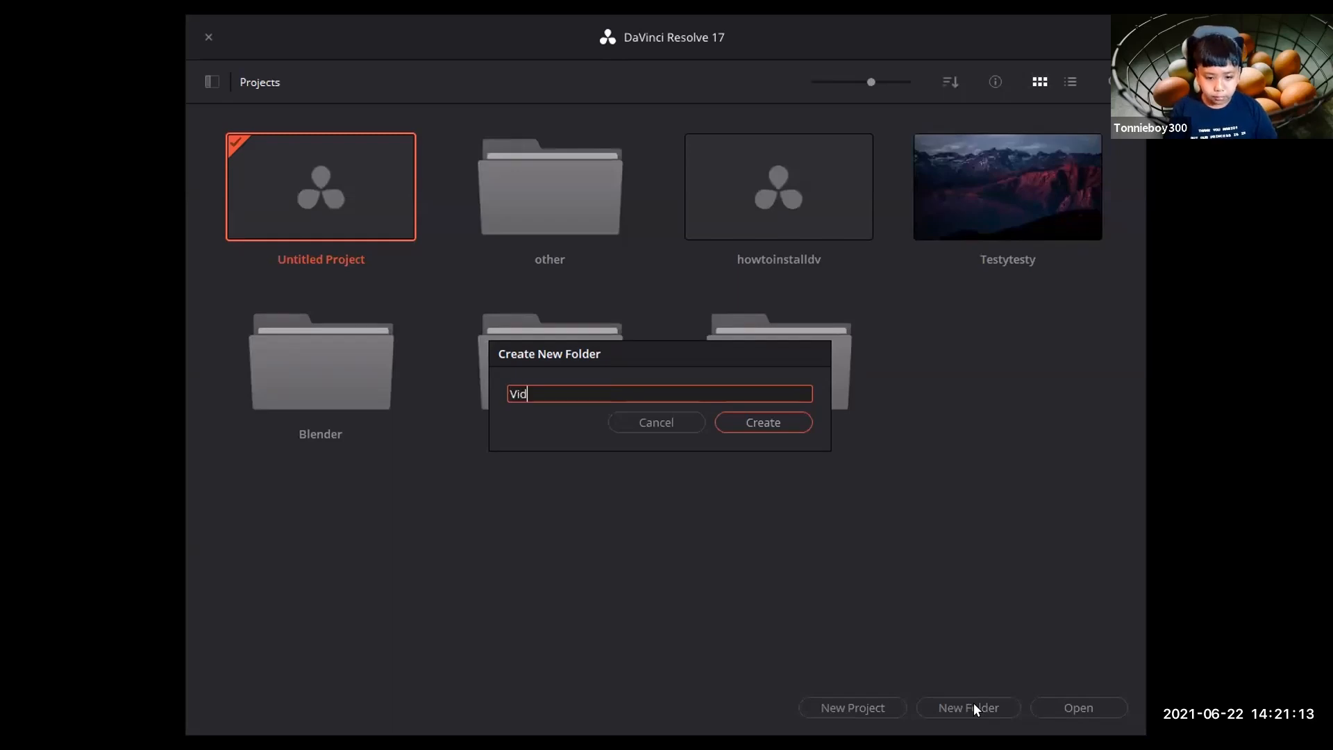
text(eoClub)
click(749, 420)
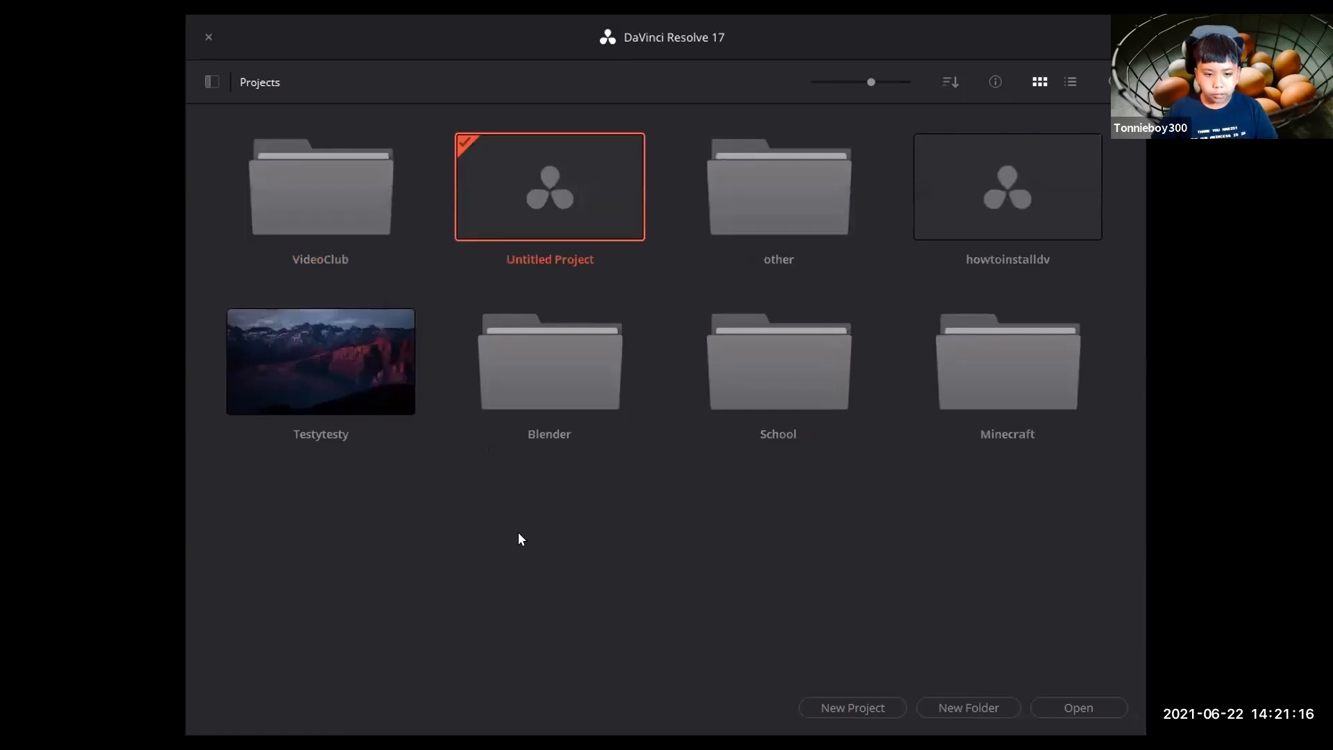
Open the VideoClub folder and create a new project named Day1 inside it.
double_click(330, 198)
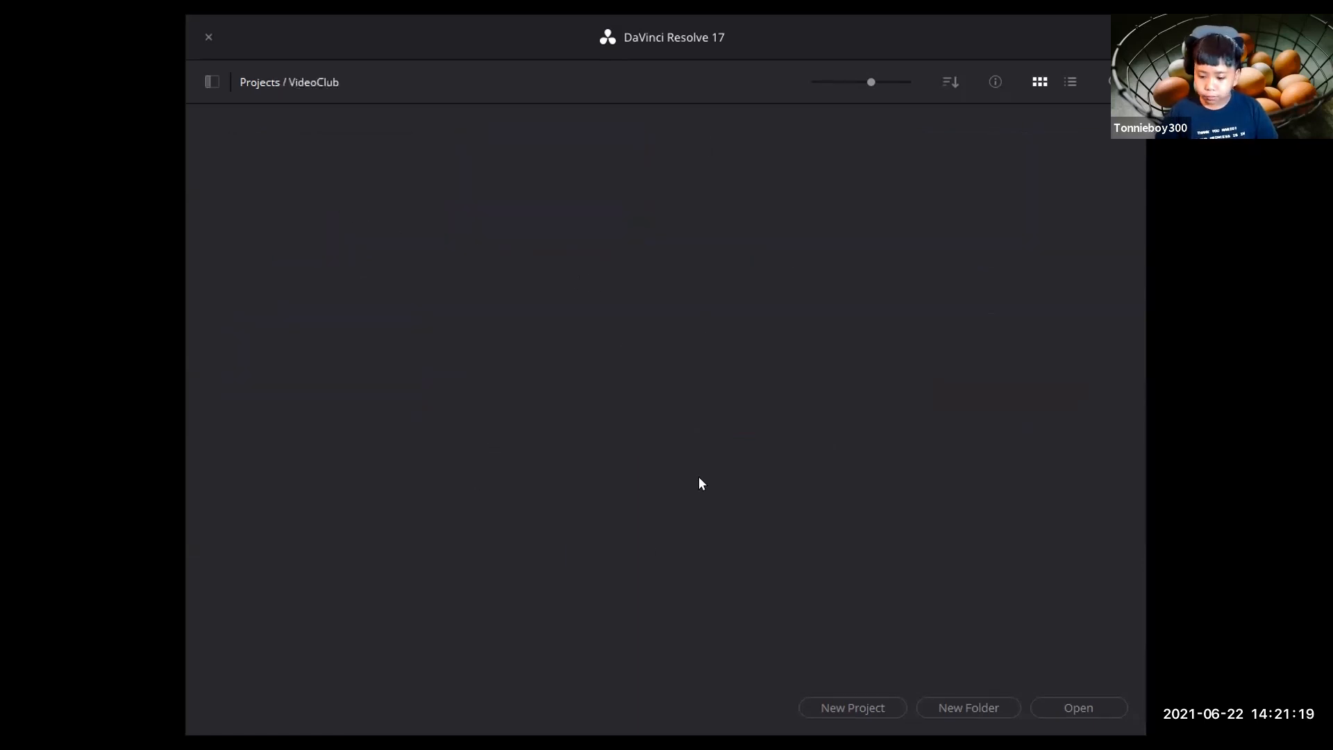
click(877, 708)
key(BackSpace)
text(Day1)
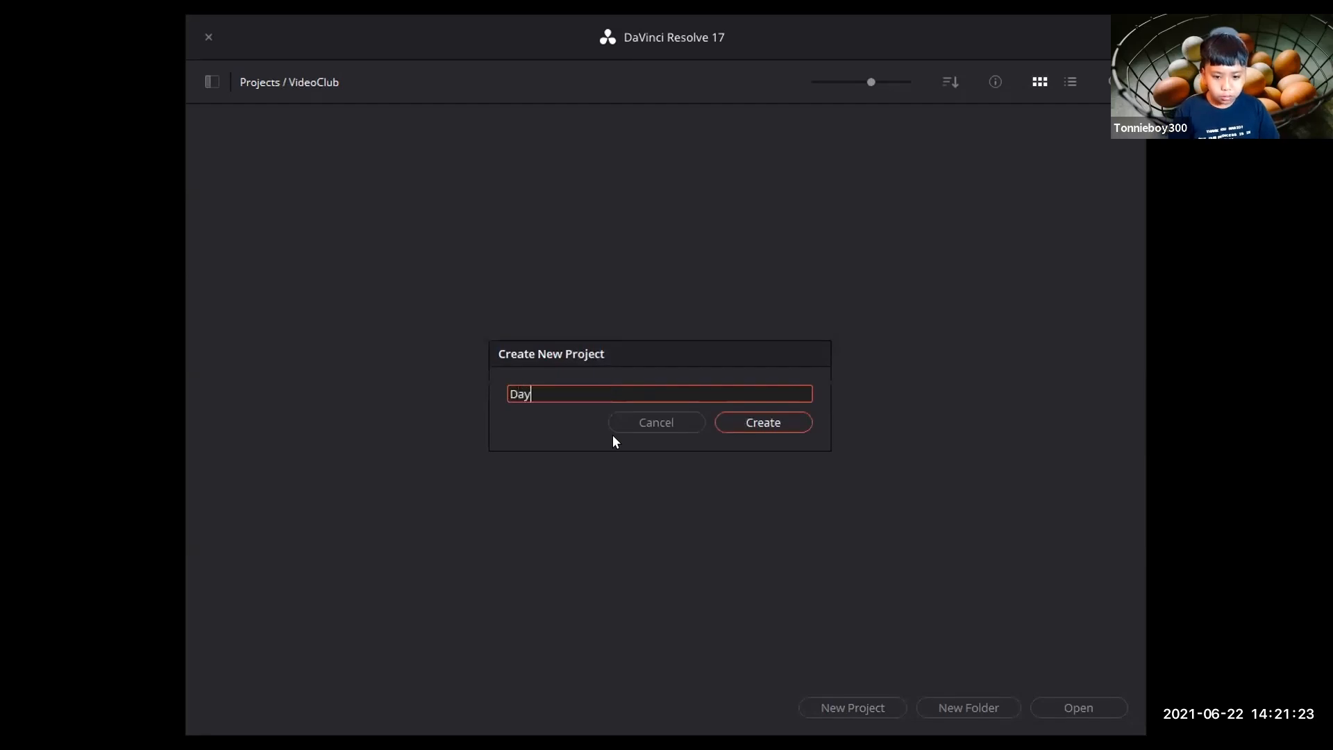
click(764, 421)
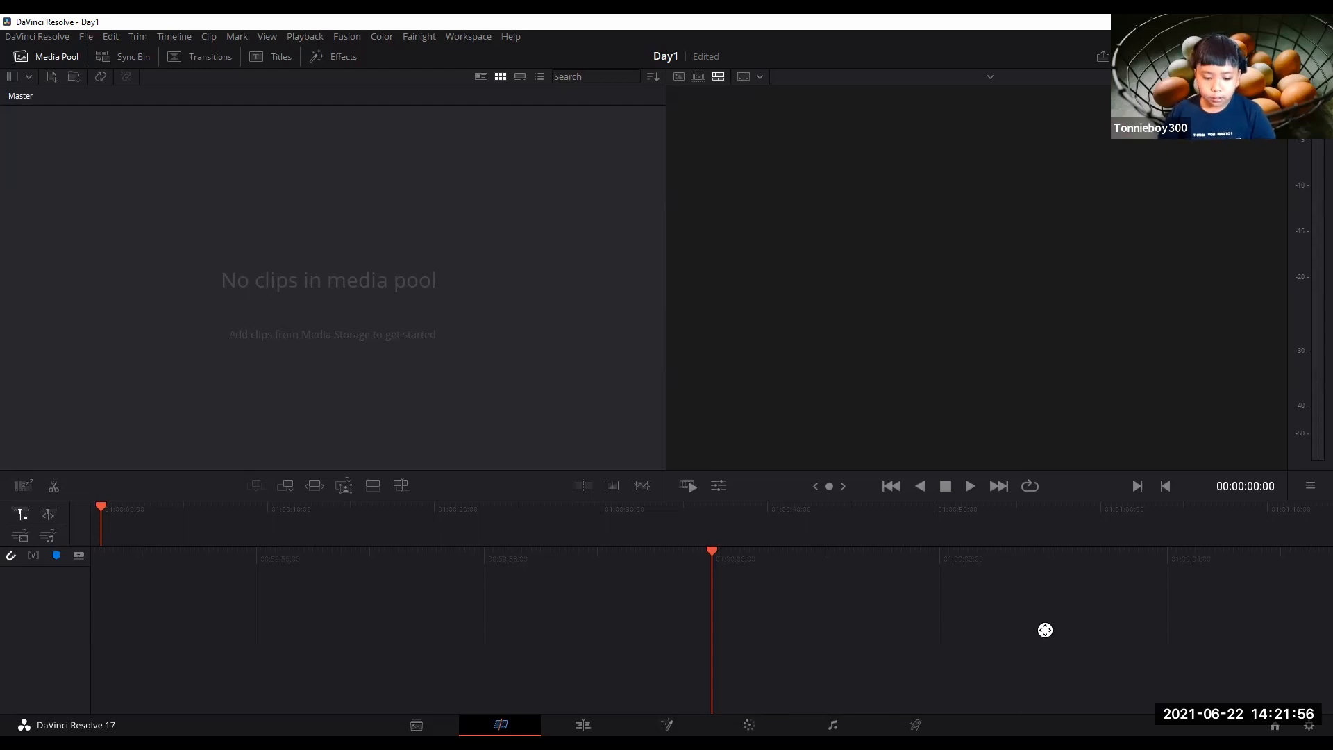
Tour each workspace page from Media through Deliver, returning to the Media page.
click(417, 725)
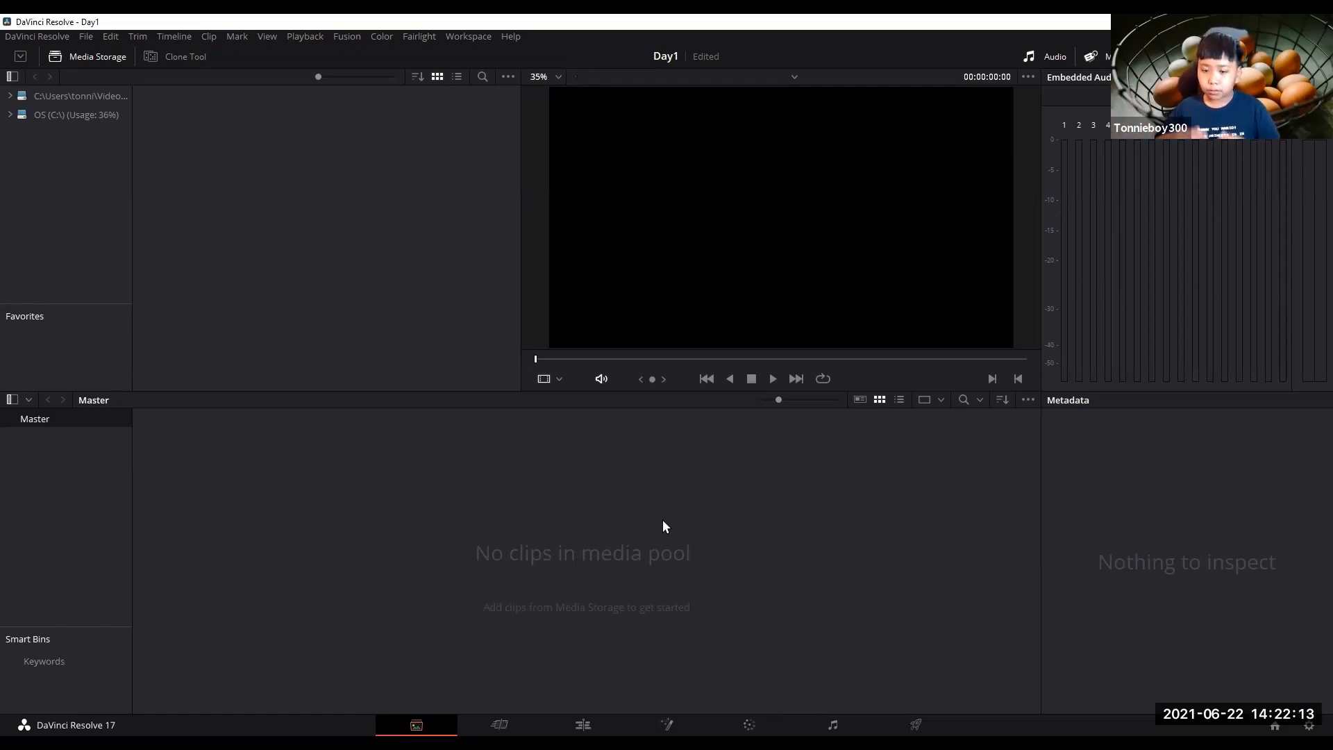
click(499, 725)
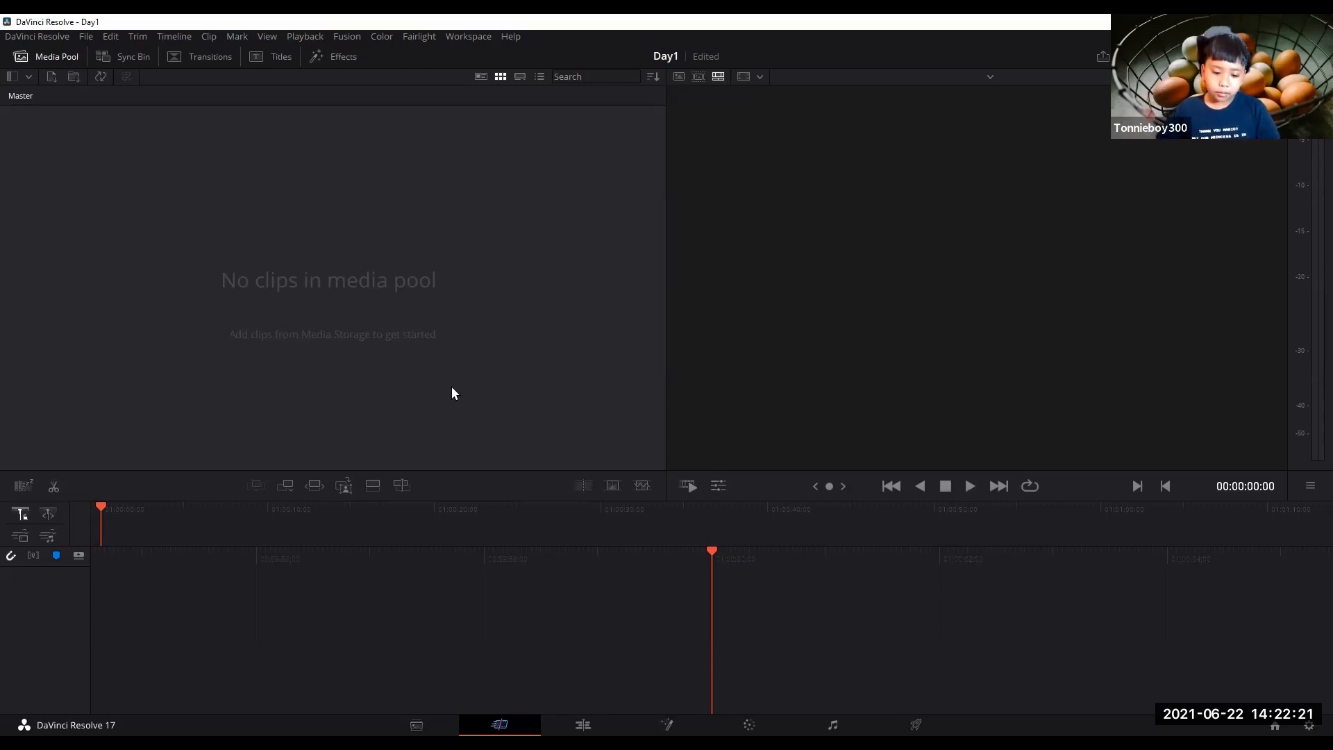
click(583, 725)
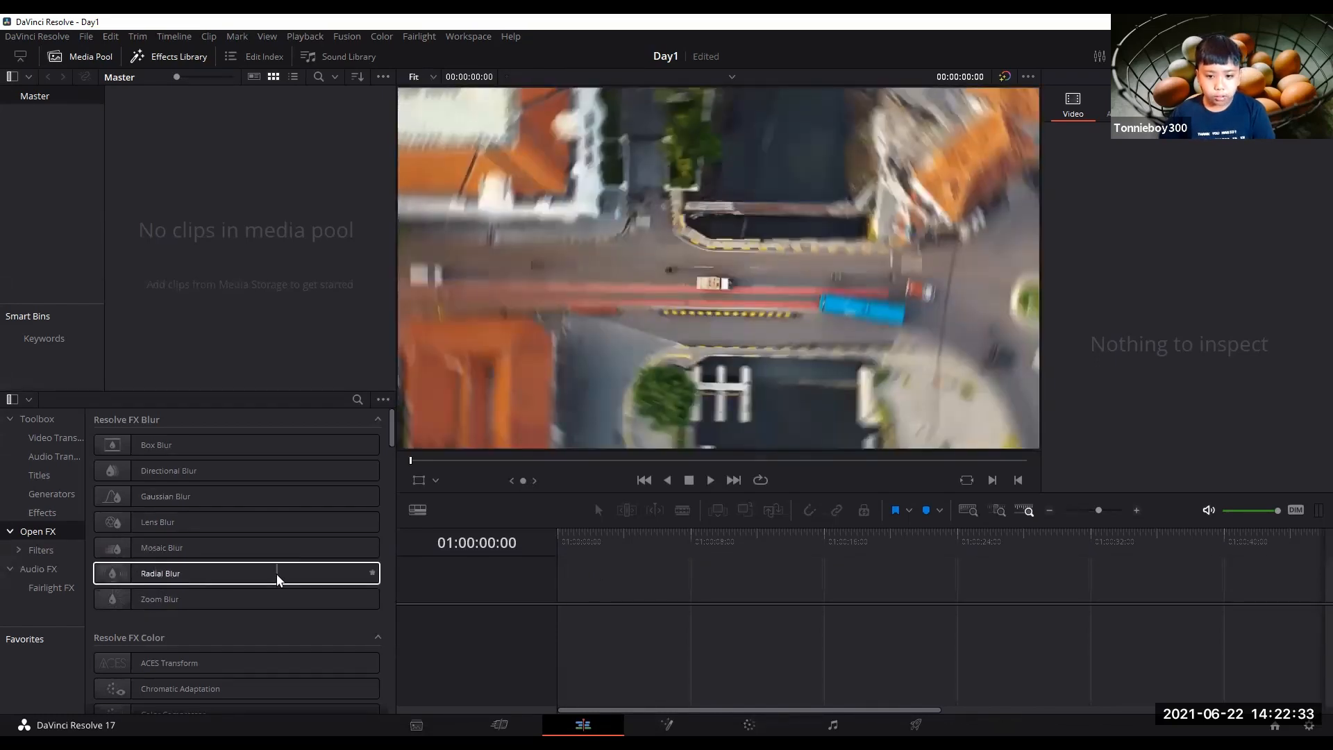
click(638, 724)
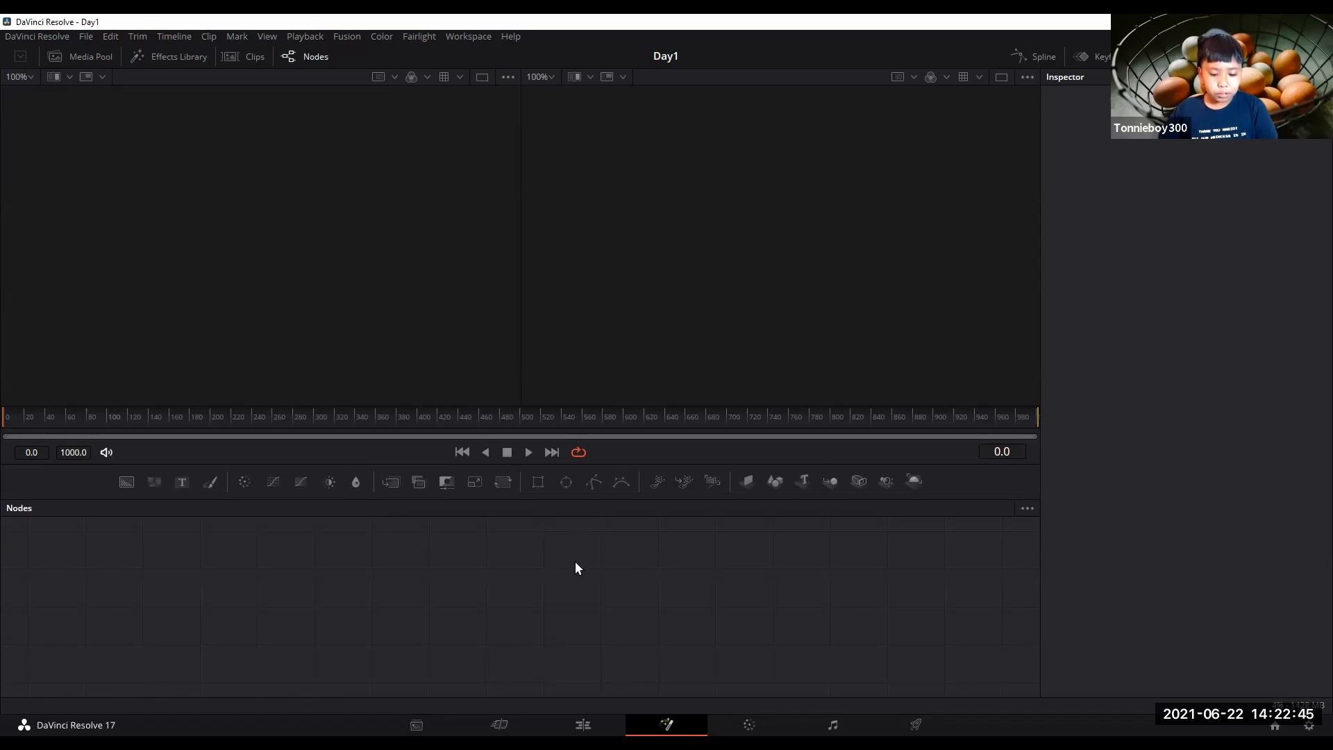
click(749, 725)
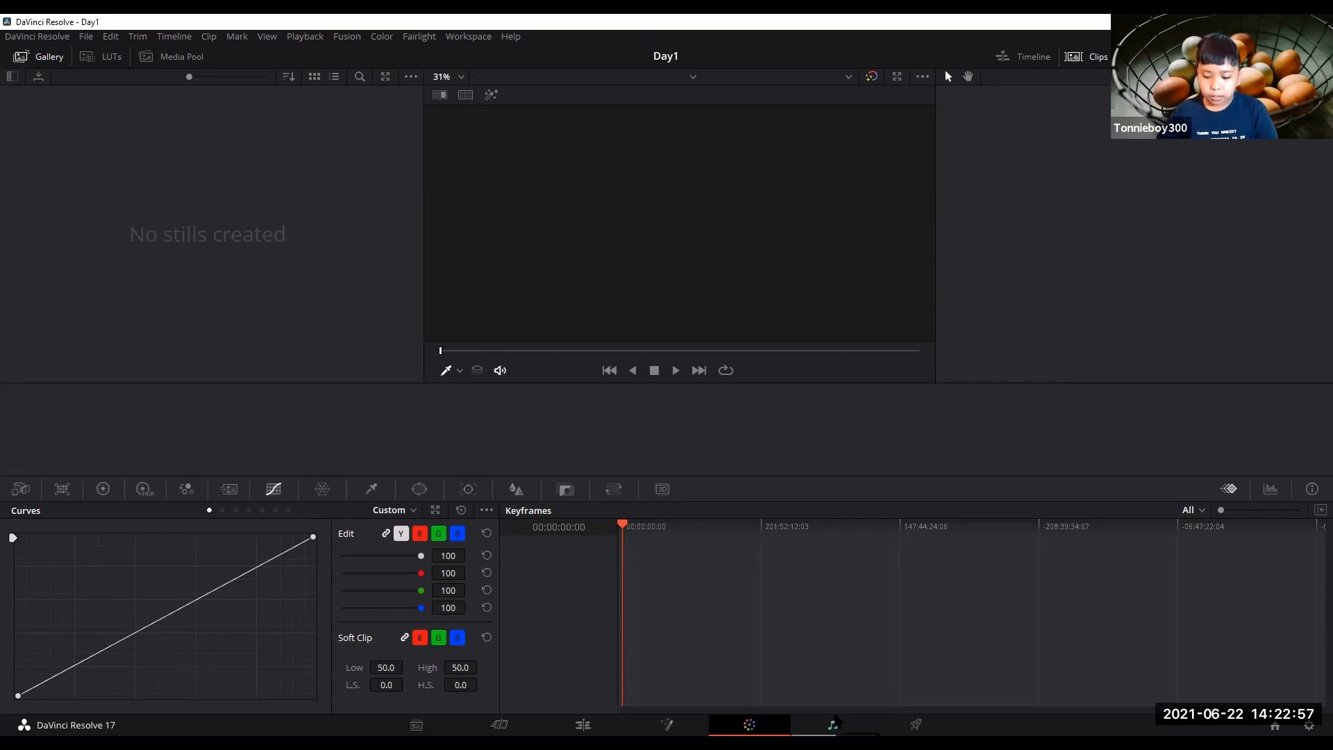
click(834, 724)
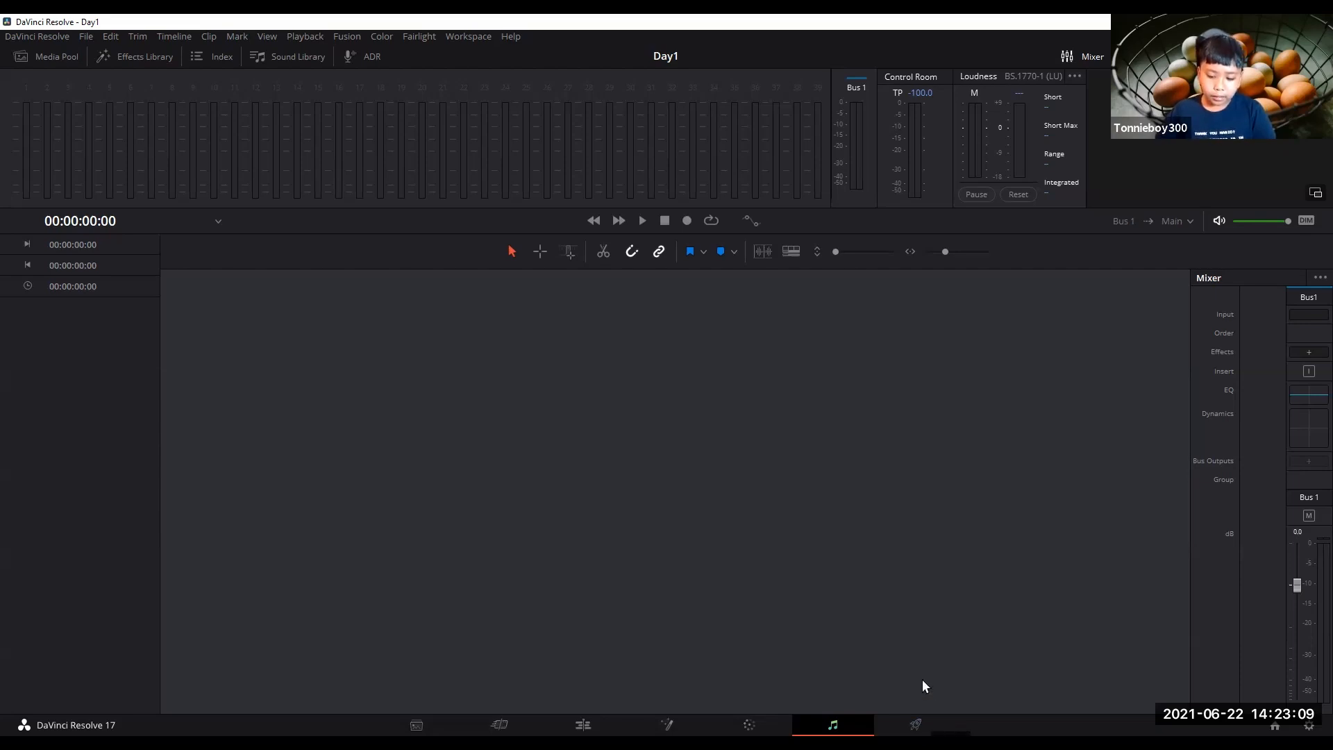
click(915, 724)
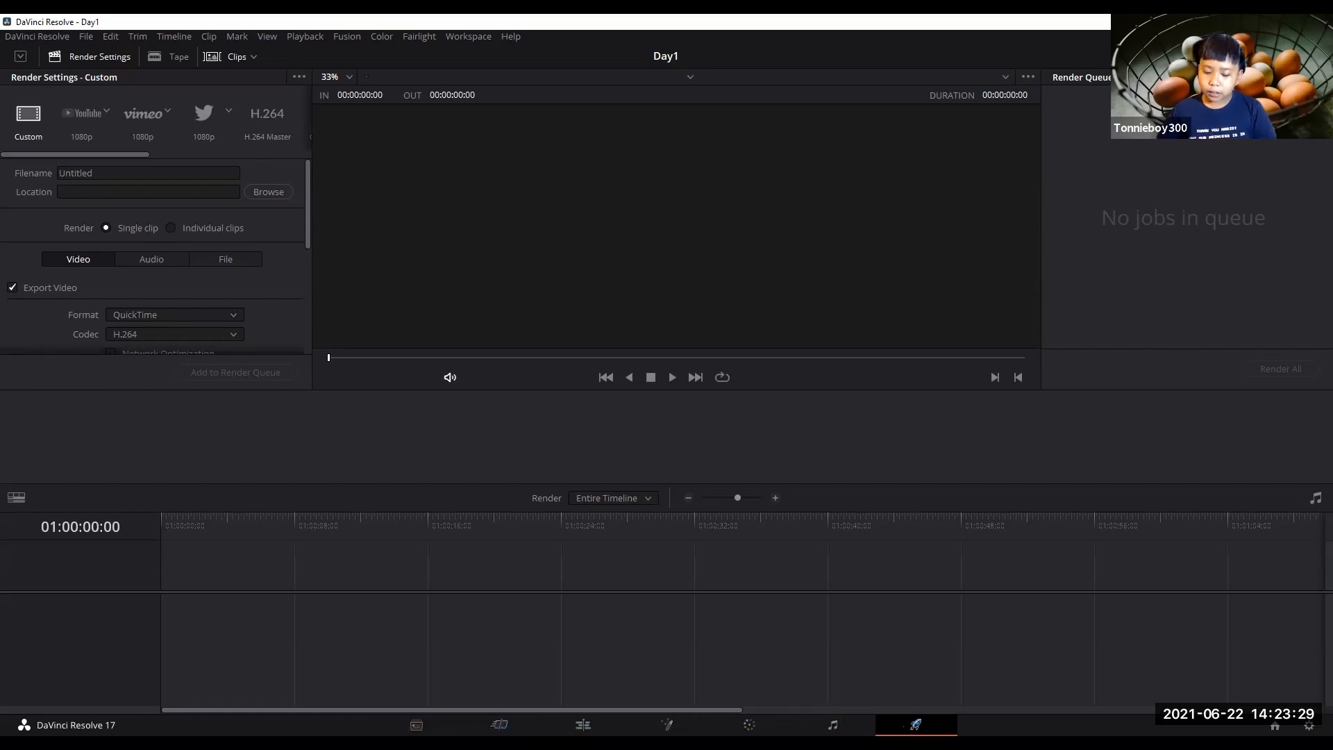
click(415, 722)
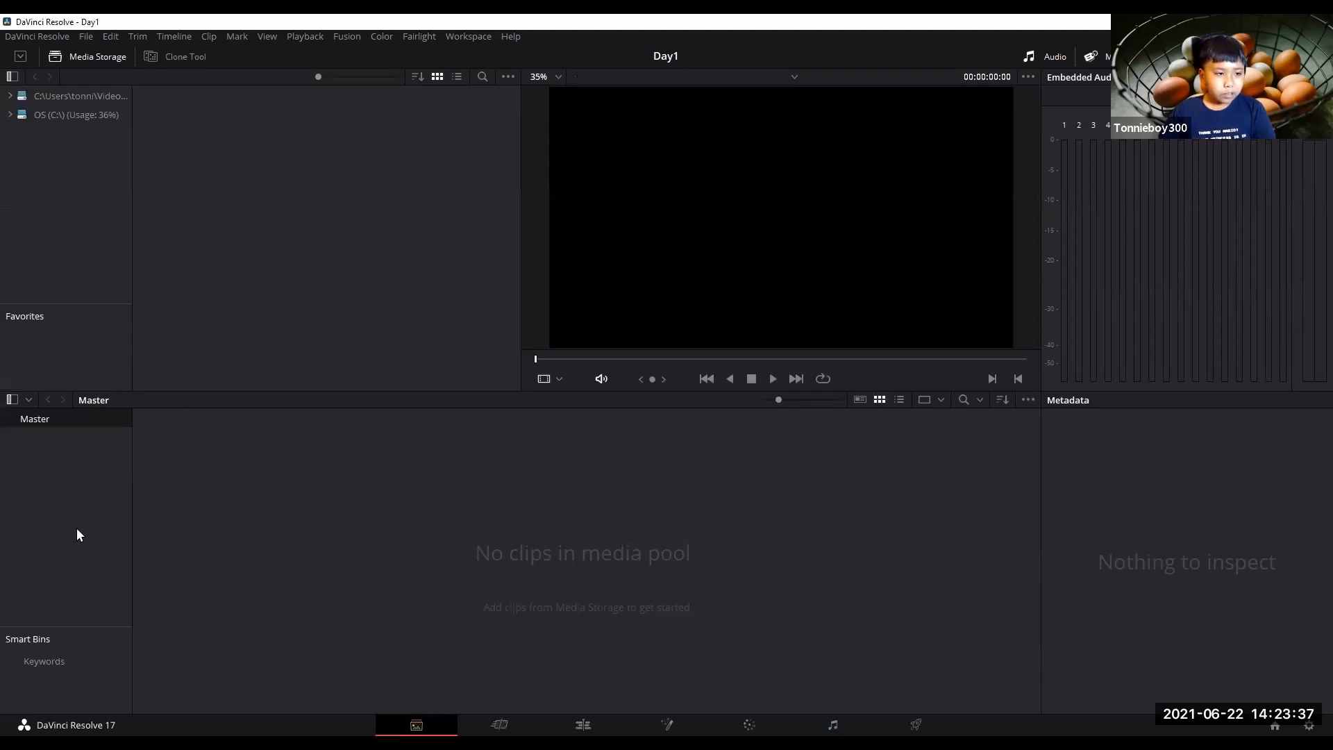
Browse media storage to the classone folder and import hand.MOV into the media pool, changing the project frame rate to match.
click(20, 117)
click(21, 98)
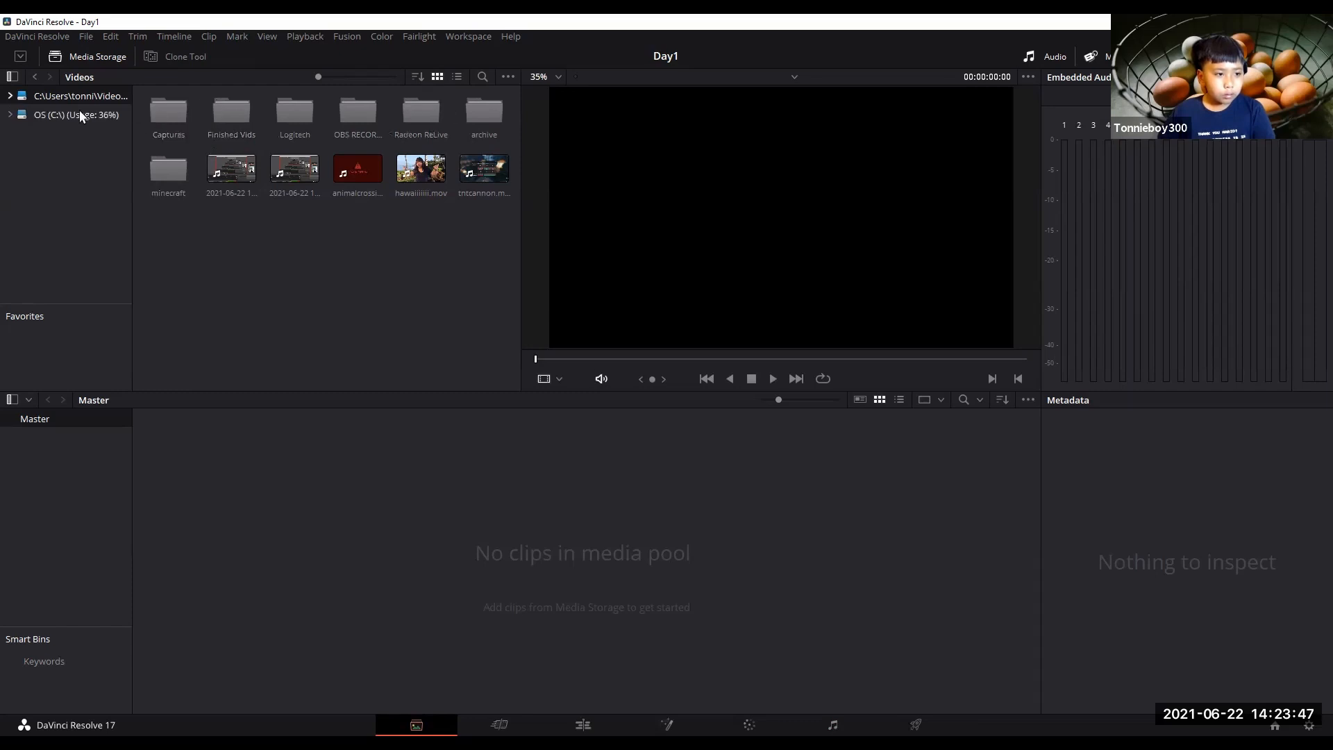
click(10, 95)
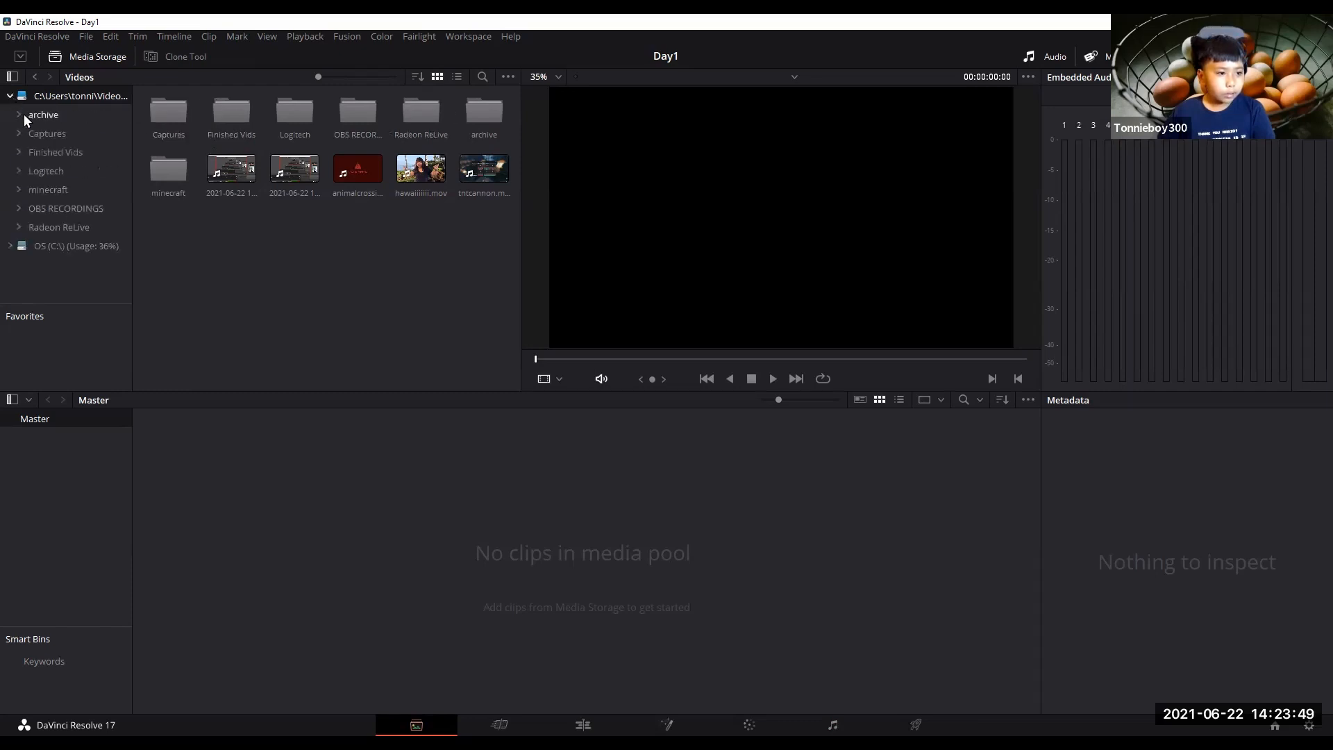
click(9, 96)
key(super+e)
key(alt+F4)
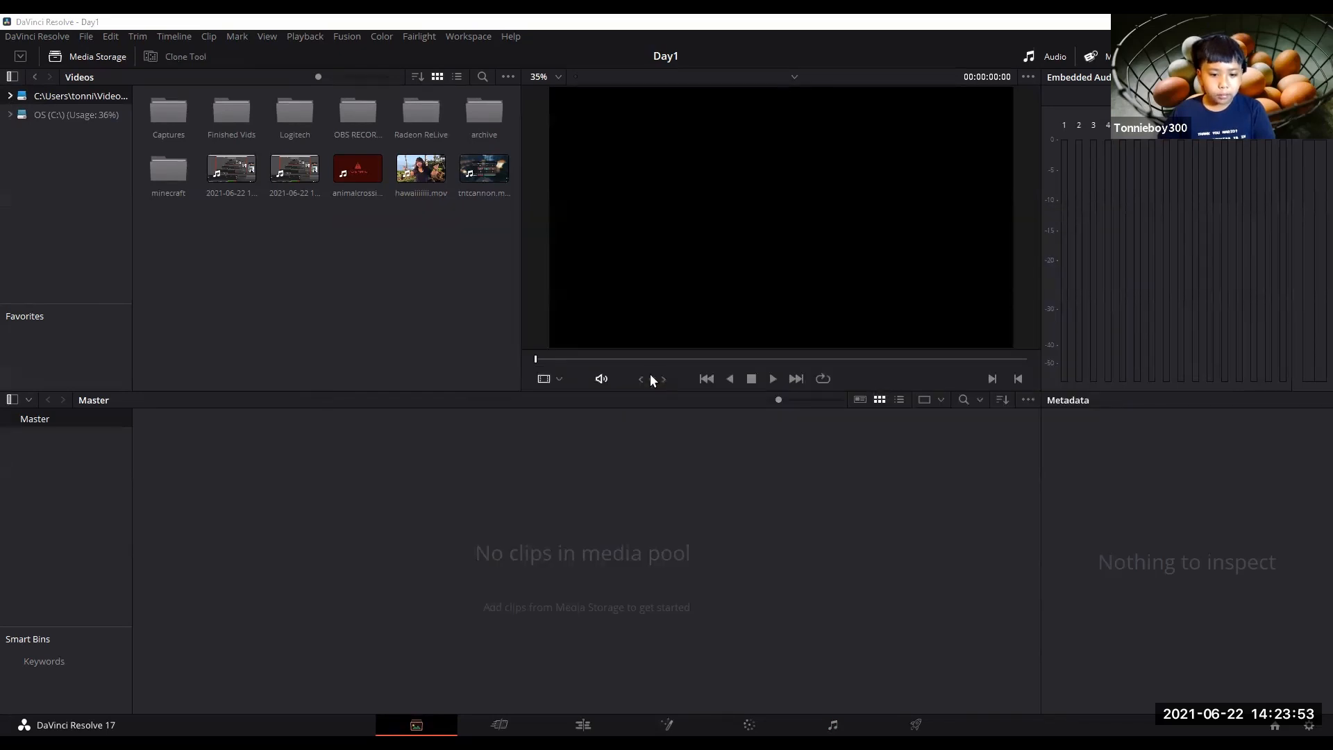
click(36, 117)
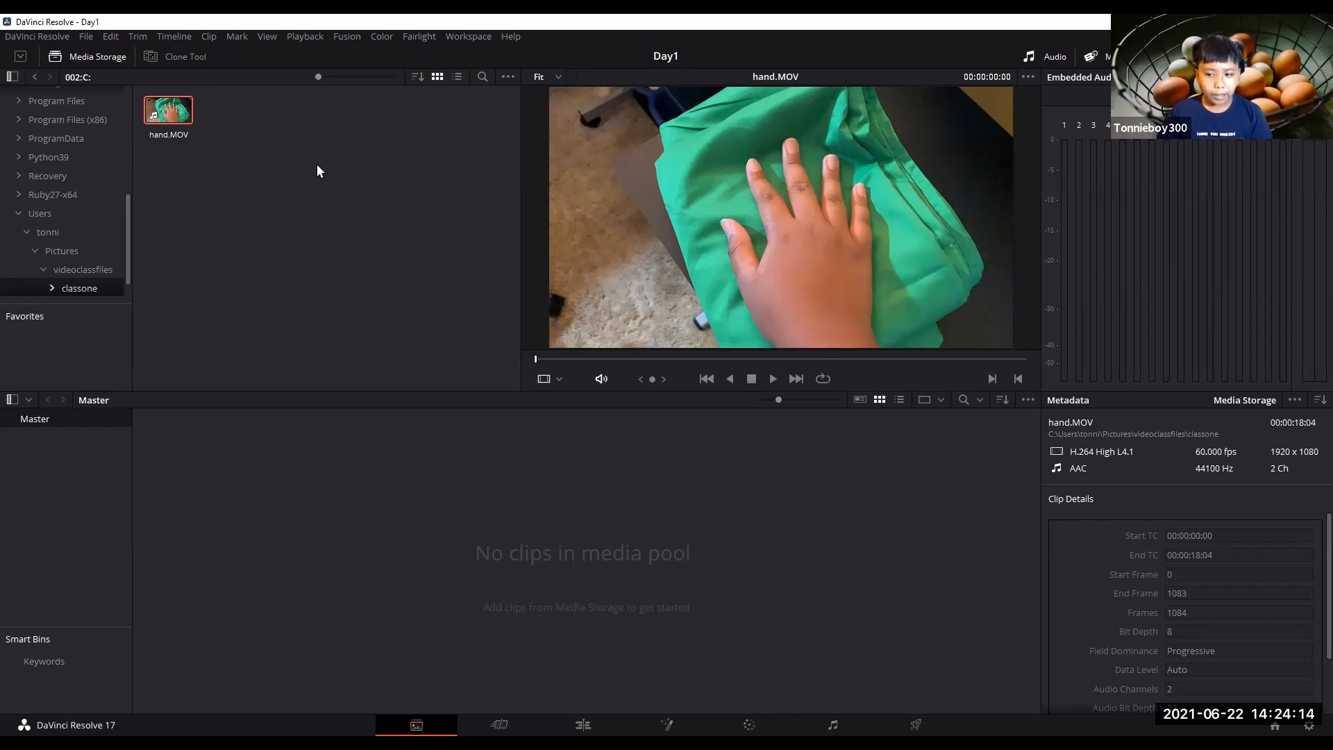
drag(162, 118, 322, 460)
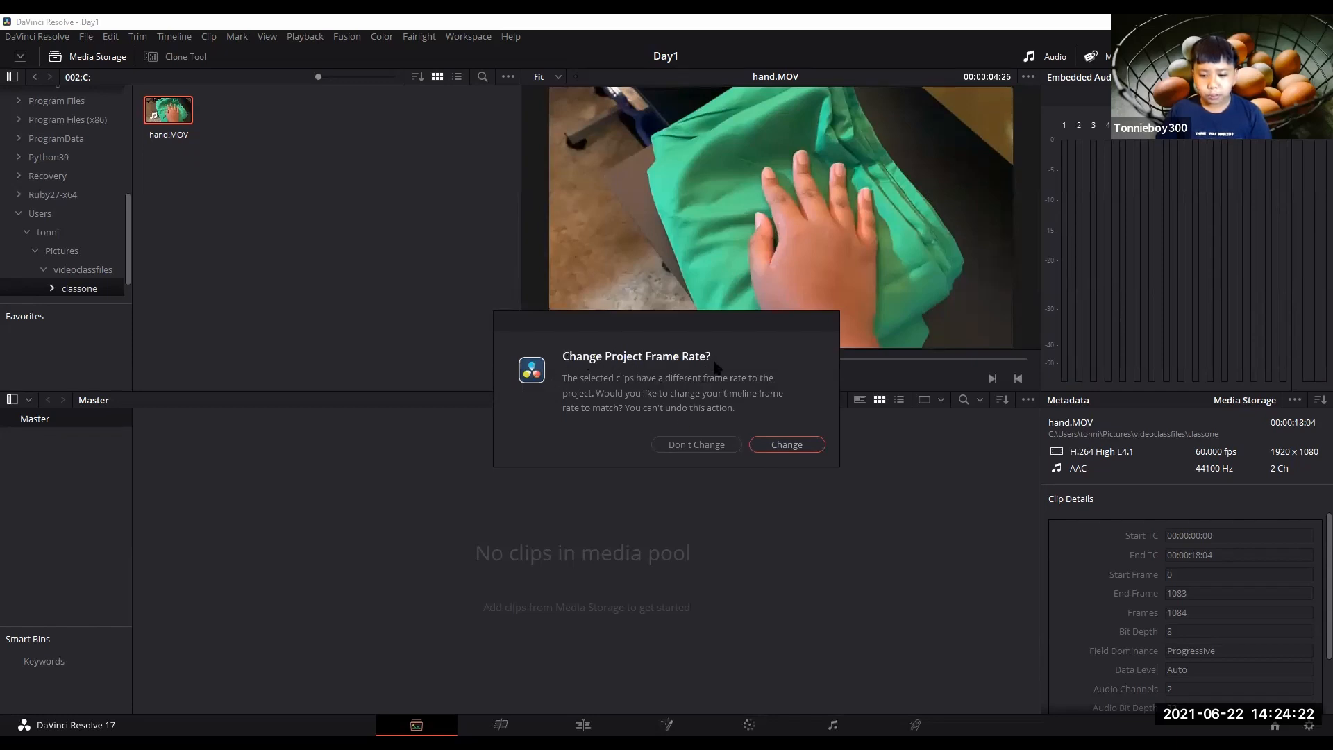
click(784, 449)
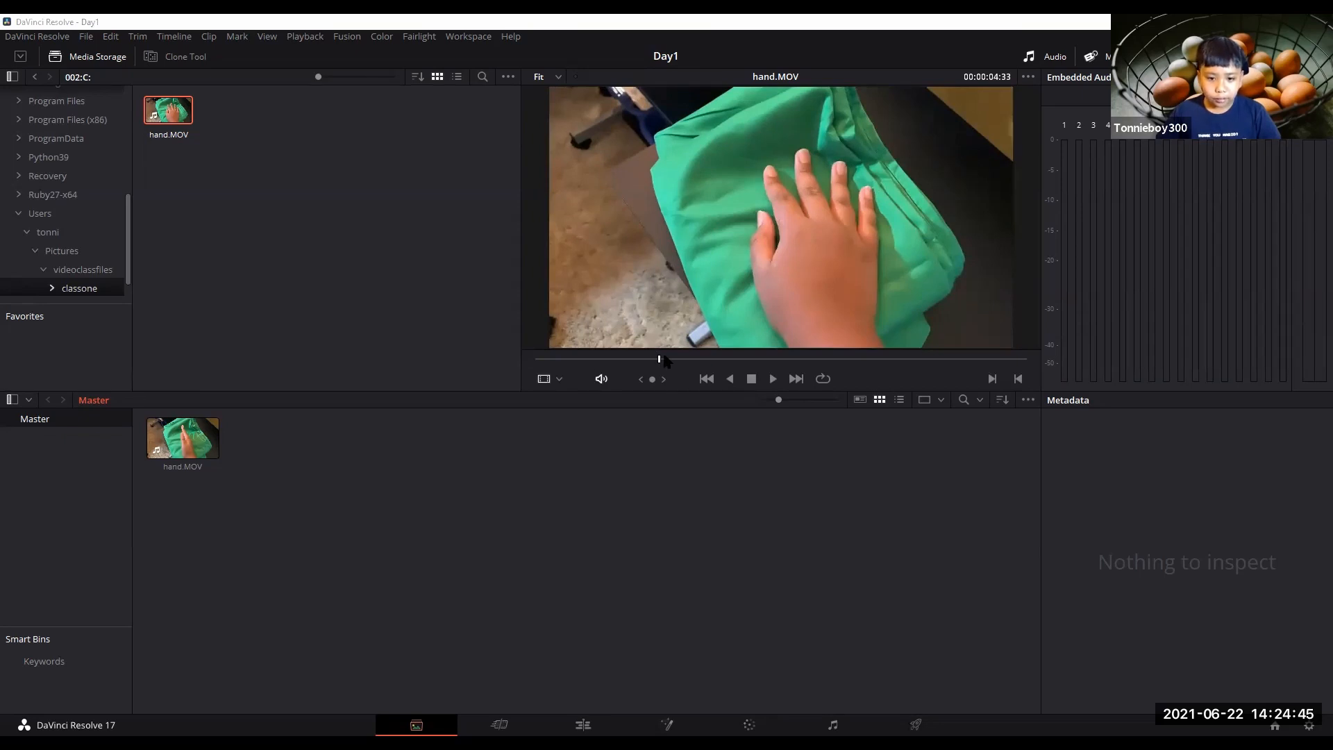
Play the imported clip from its start in the viewer and stop playback.
key(Home)
key(space)
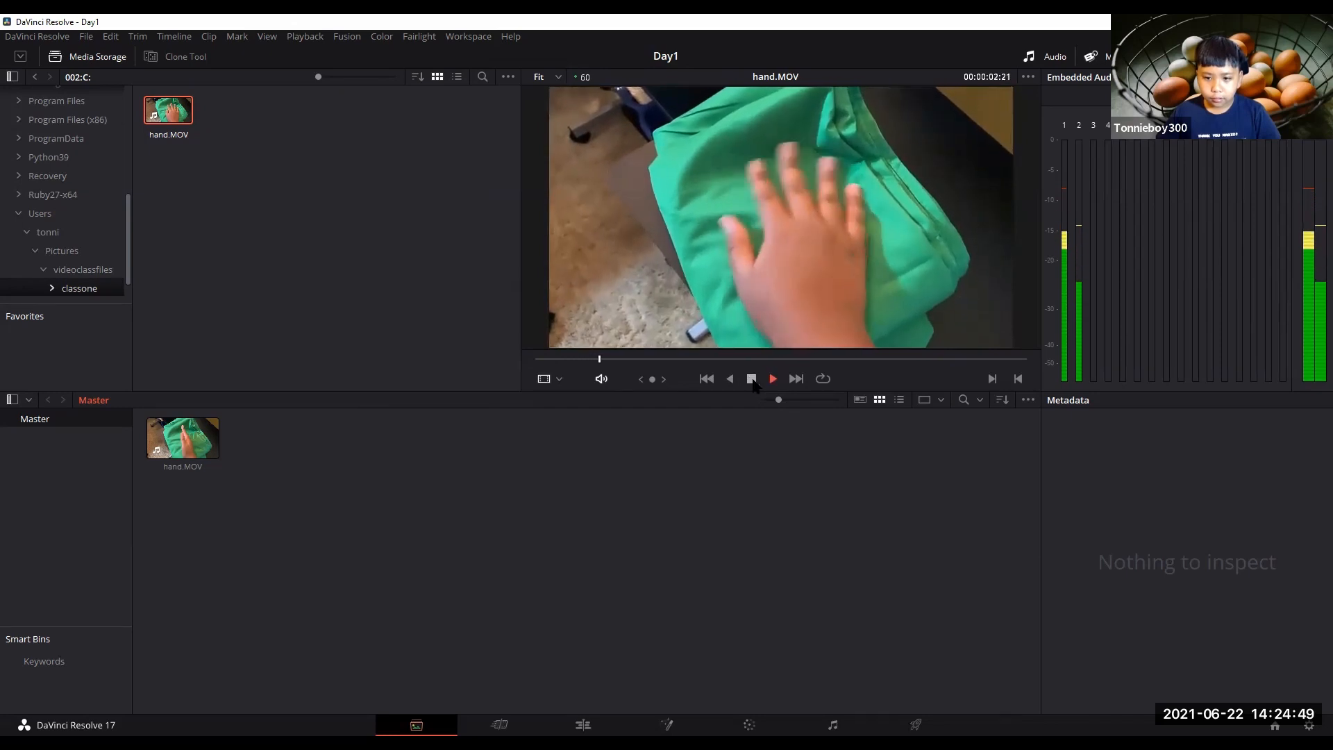
click(752, 379)
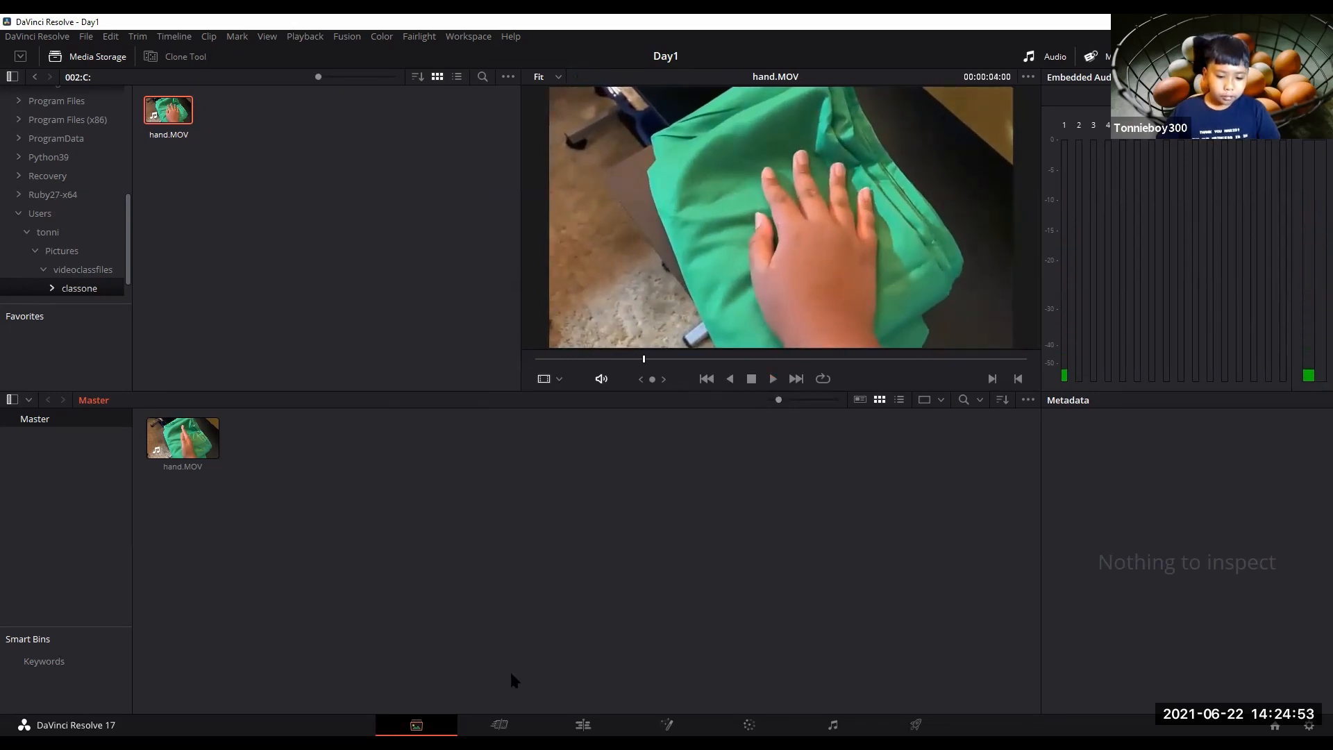
On the Edit page, add hand.MOV from the media pool to the timeline.
click(595, 722)
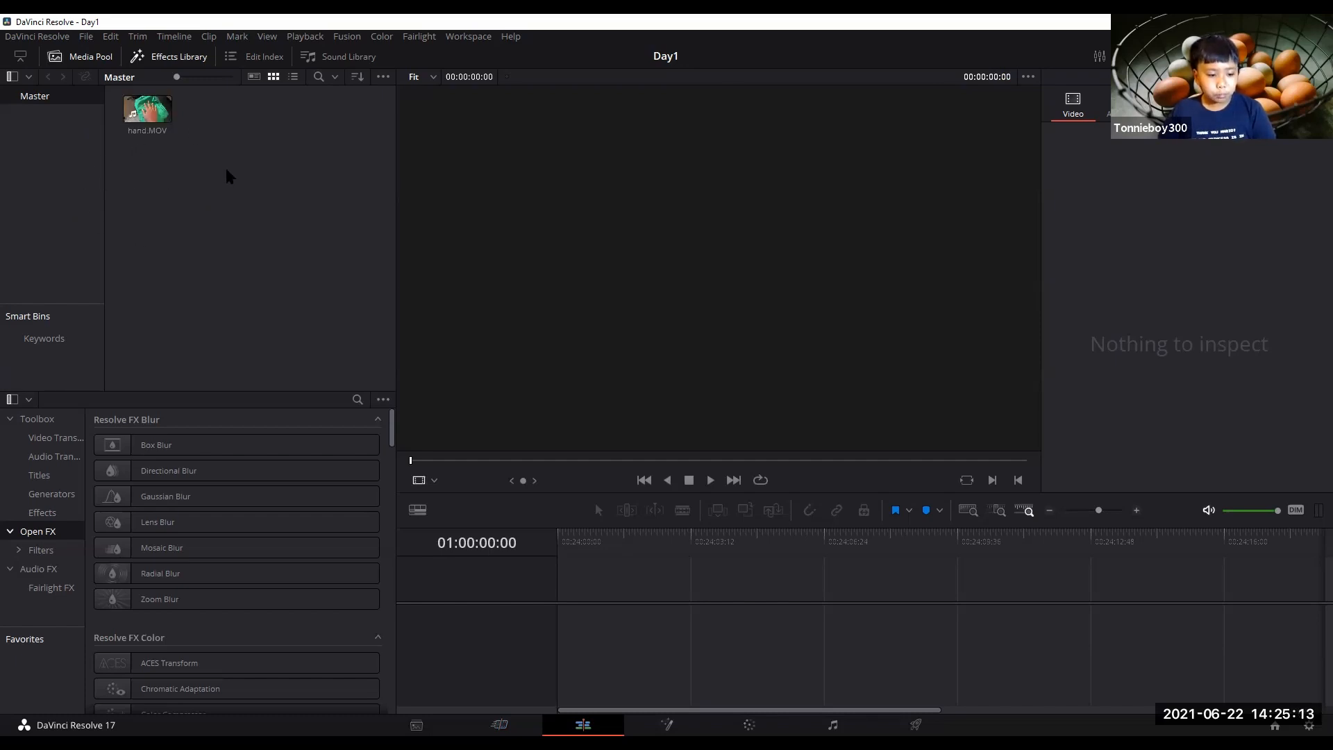
click(141, 107)
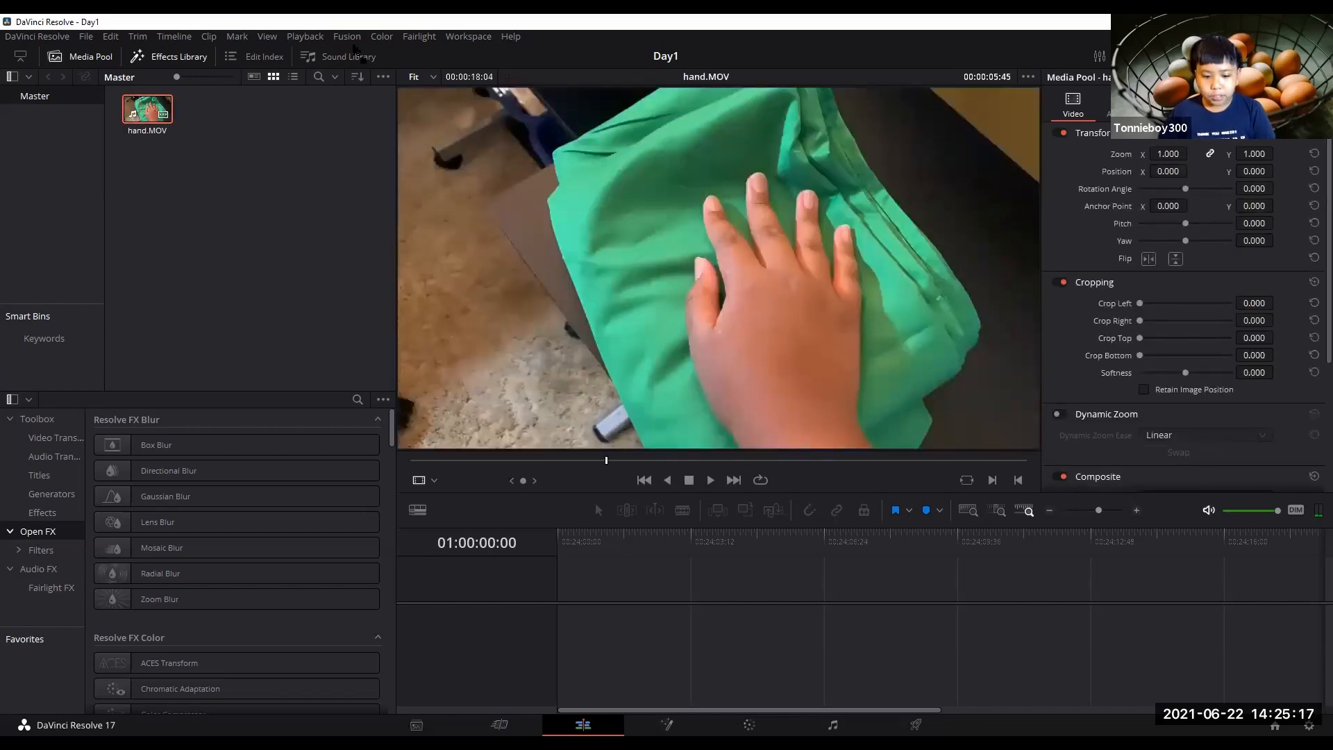
drag(759, 290, 712, 587)
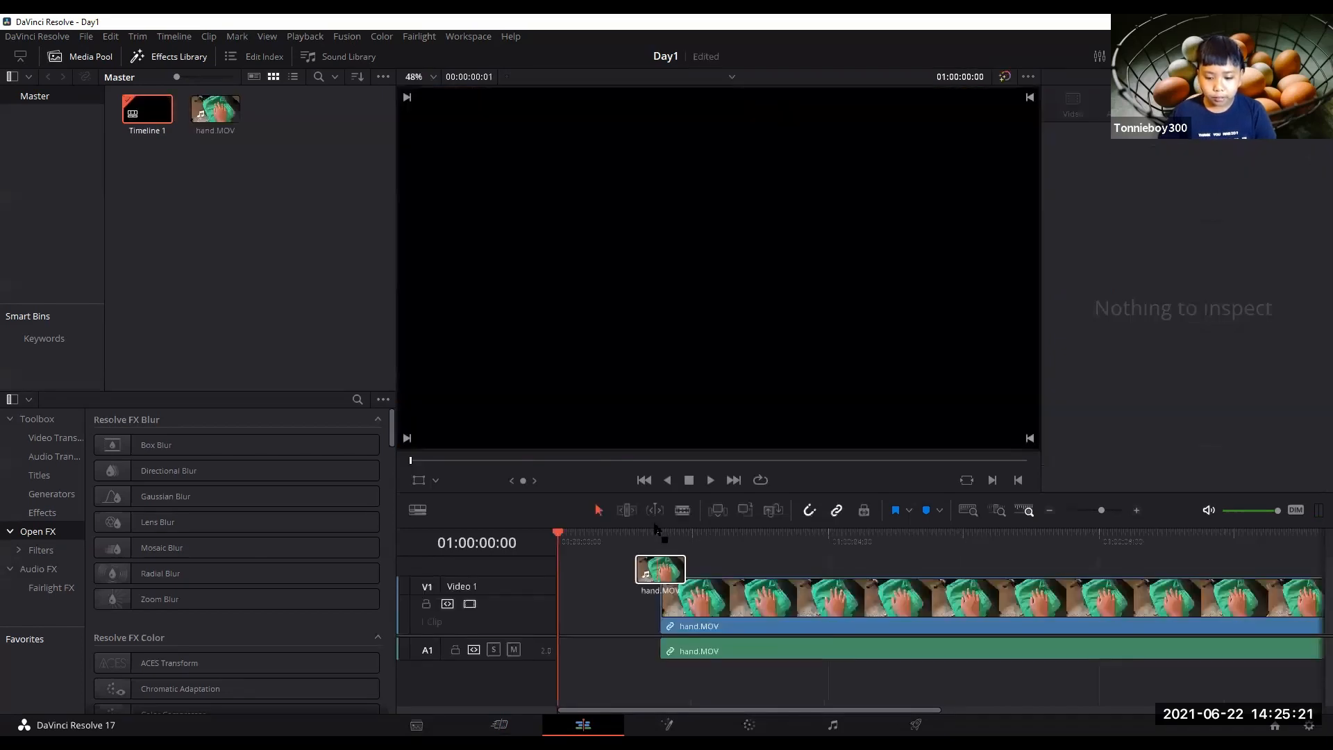
Move the clip to the very start of the timeline.
drag(604, 604, 562, 610)
drag(670, 709, 592, 702)
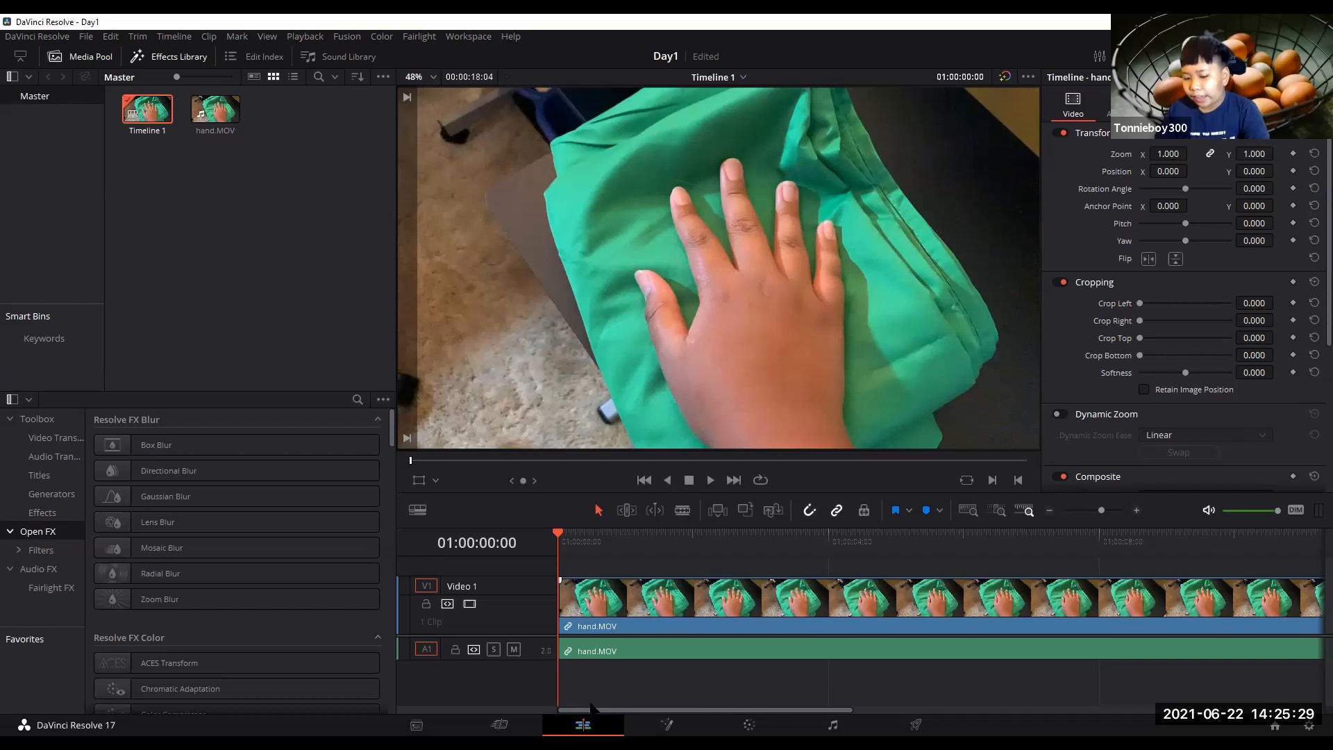
mouse_move(698, 710)
mouse_down()
mouse_move(883, 711)
mouse_move(694, 710)
mouse_up()
Play the timeline, stop it, and return the playhead to the start.
click(713, 480)
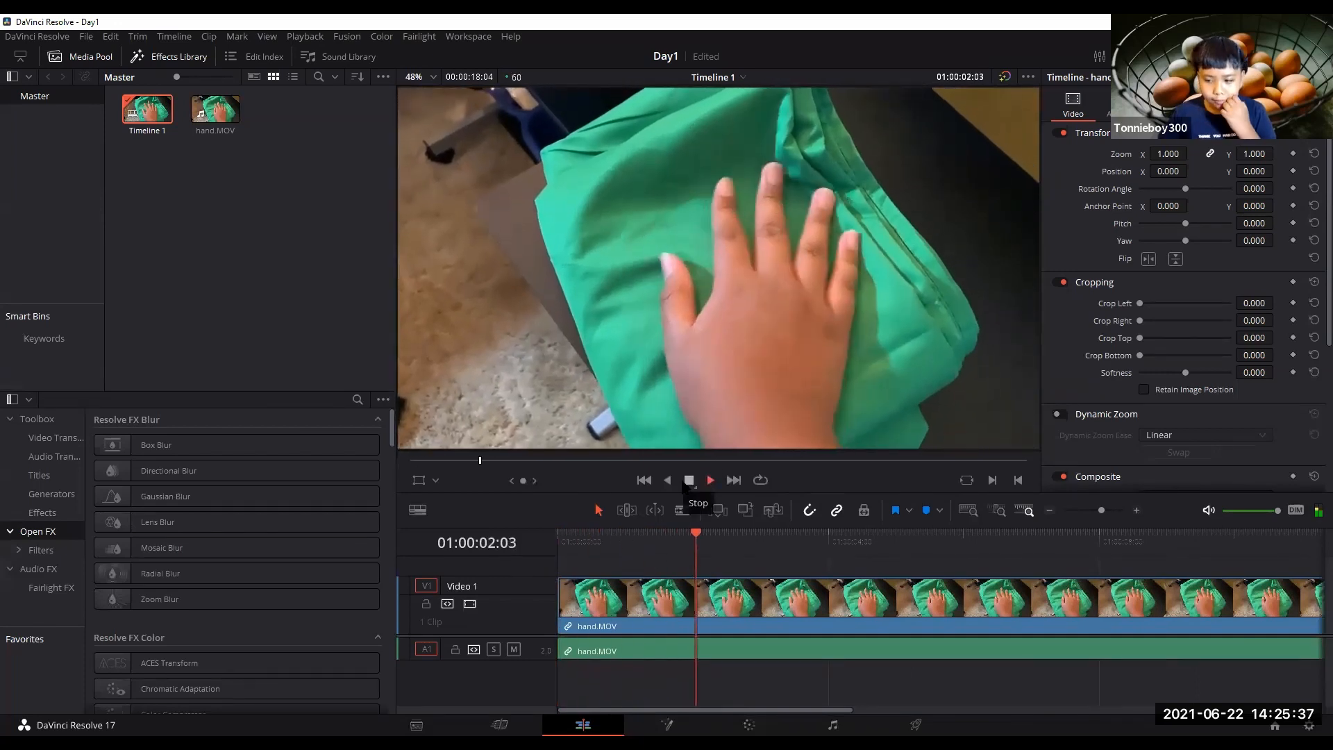
click(686, 481)
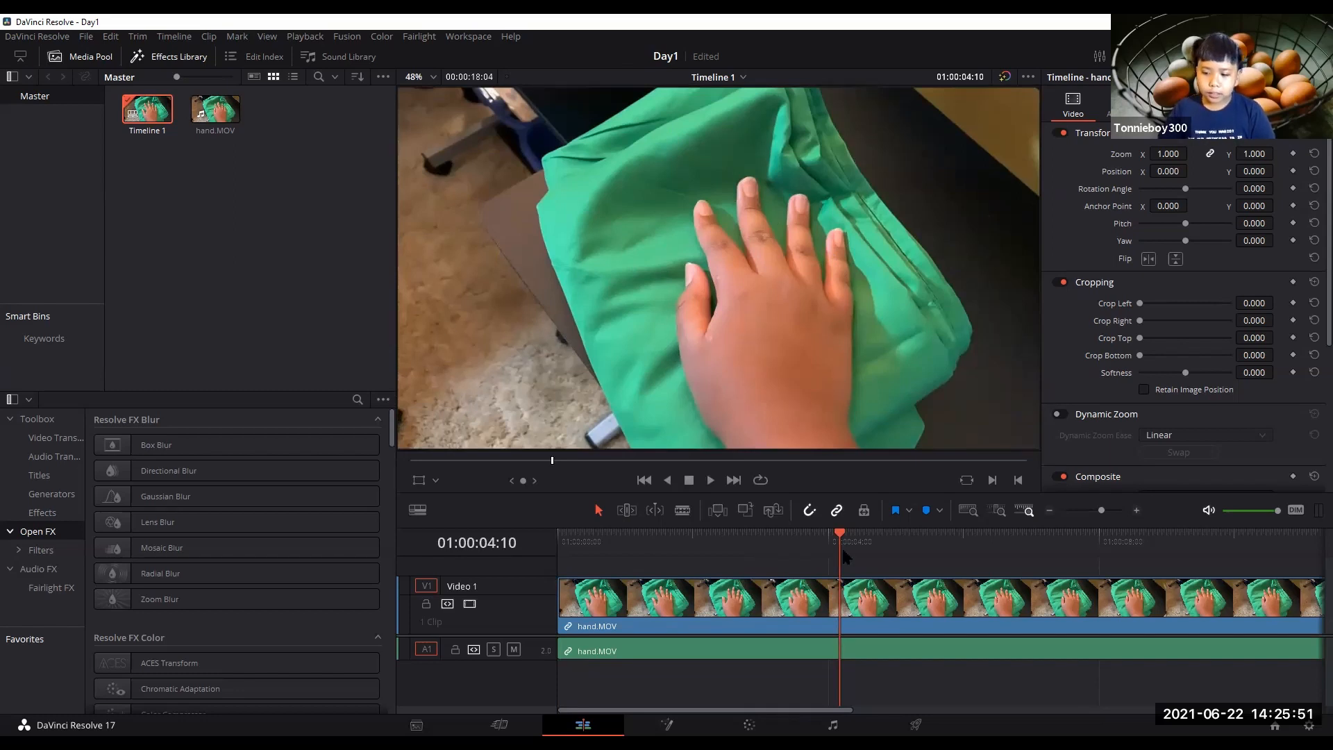
drag(844, 538, 537, 538)
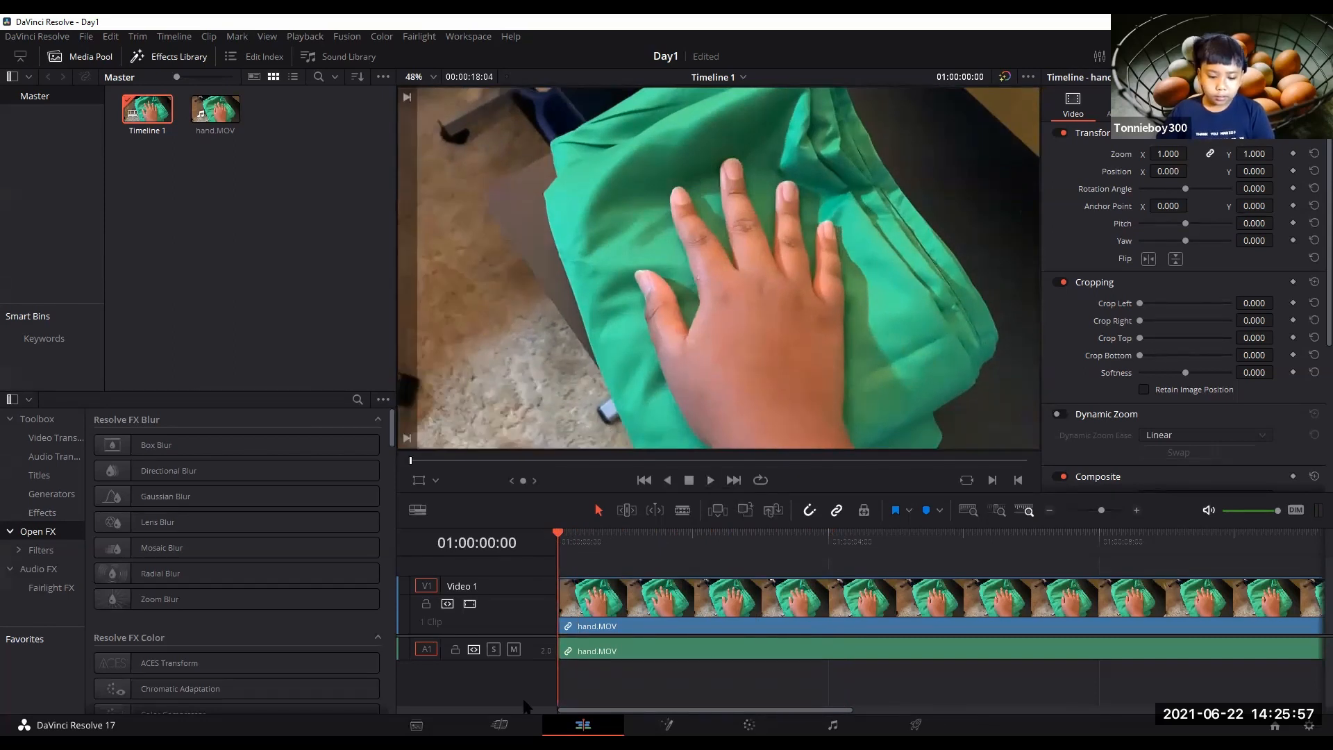
On the Cut page, play and stop the timeline, scrub through it, and select the clip.
click(499, 725)
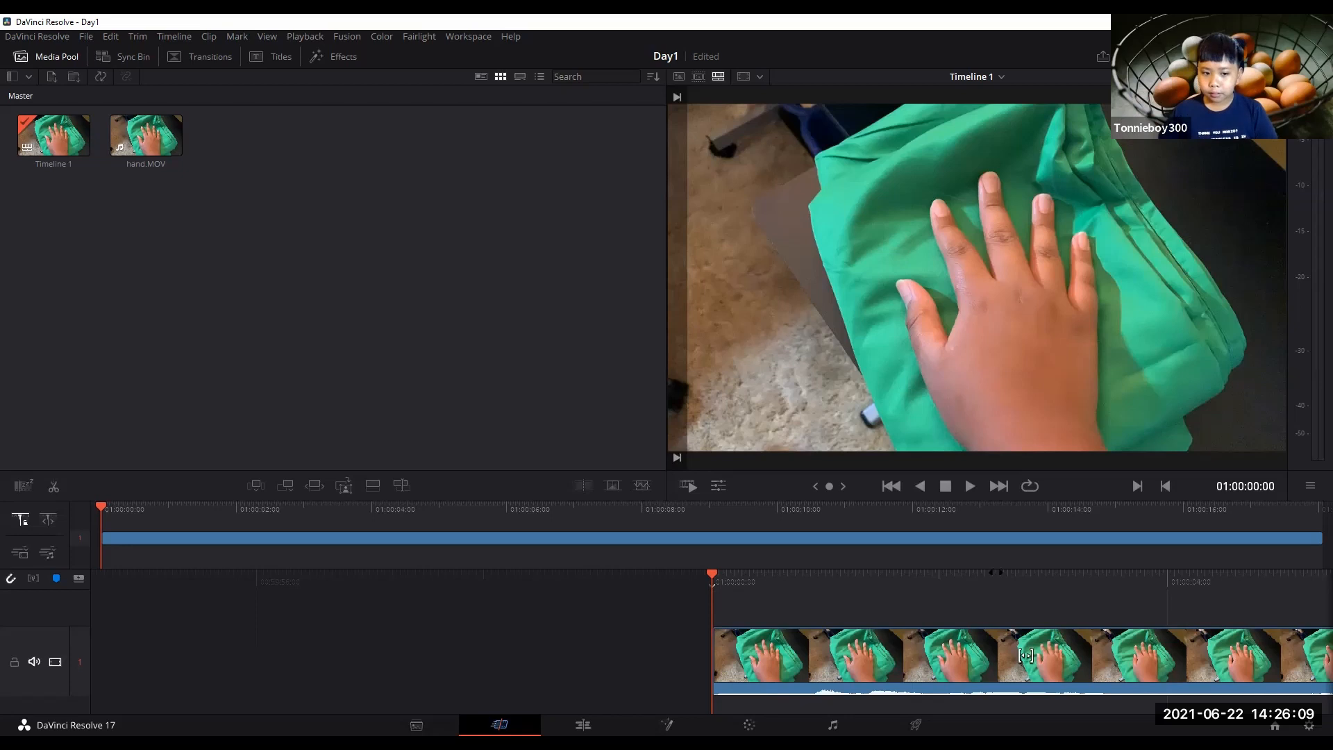
click(970, 487)
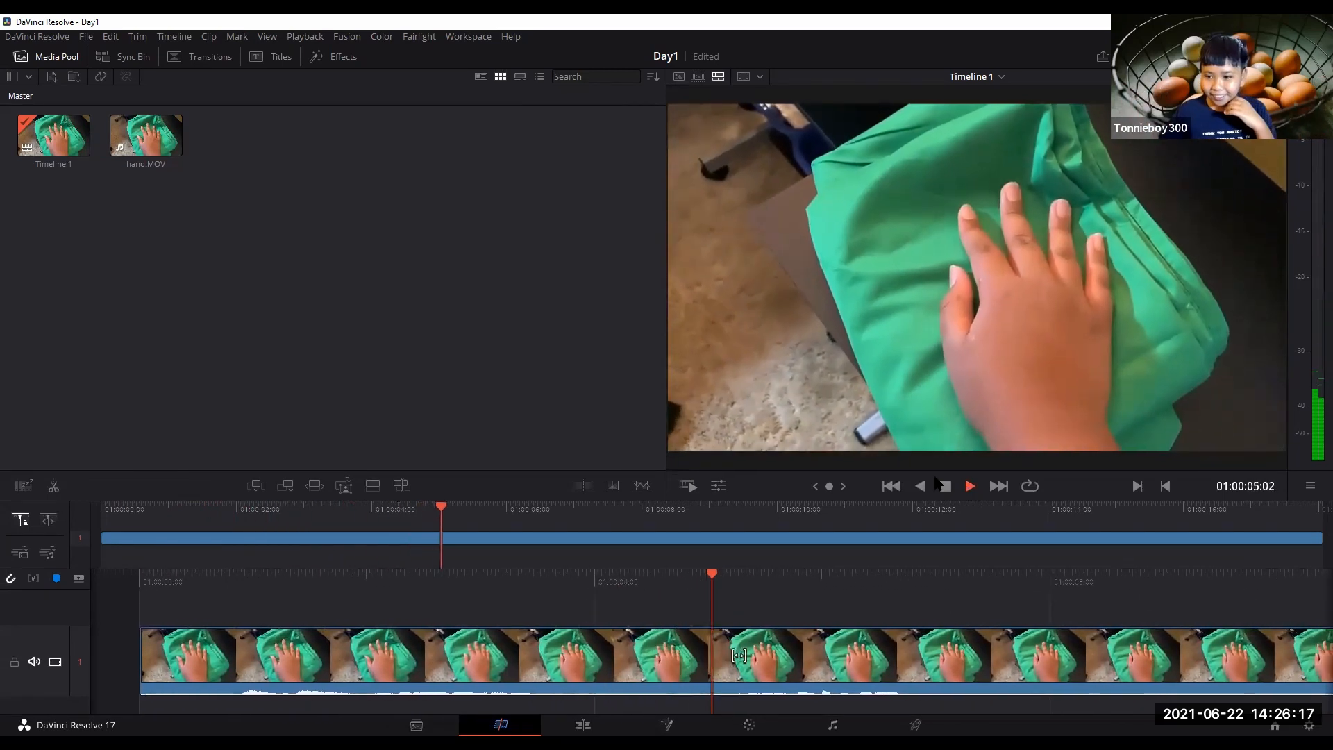
click(941, 490)
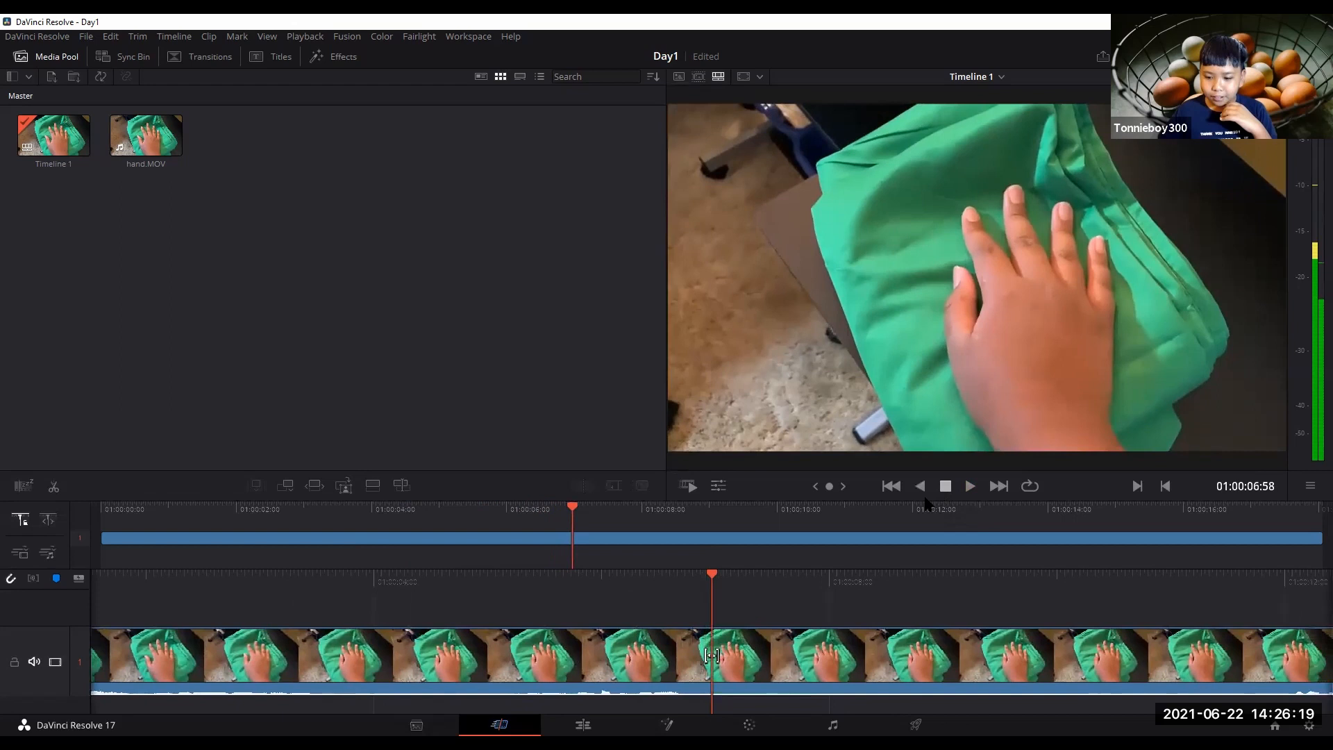
drag(510, 578, 867, 607)
click(970, 489)
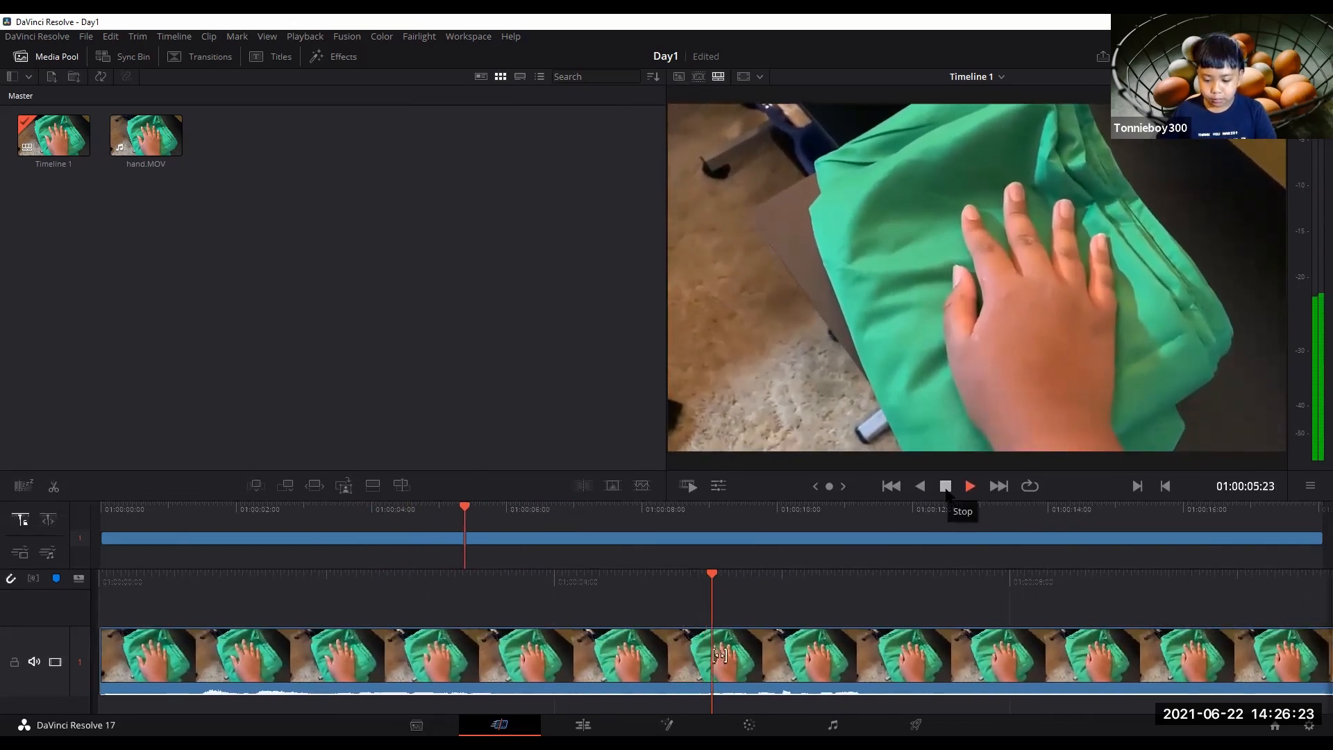
click(946, 490)
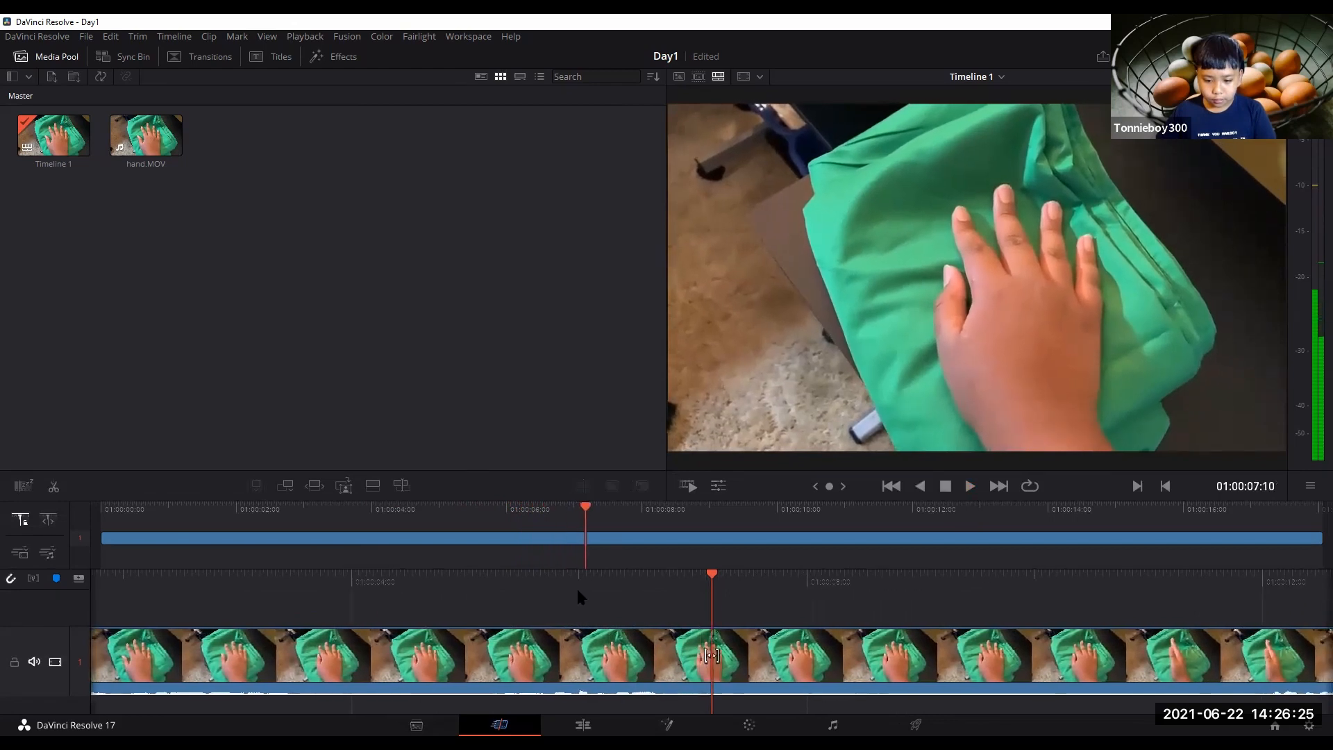
drag(577, 587, 837, 596)
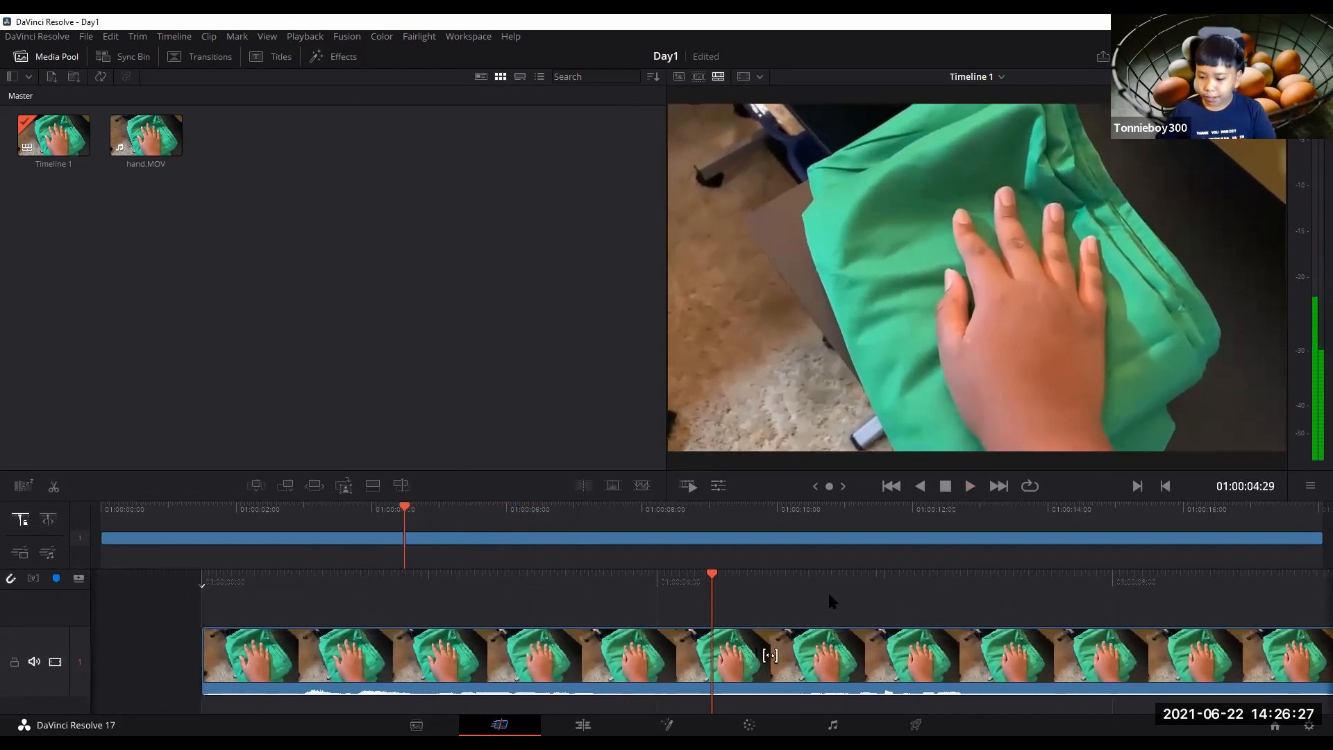
click(684, 677)
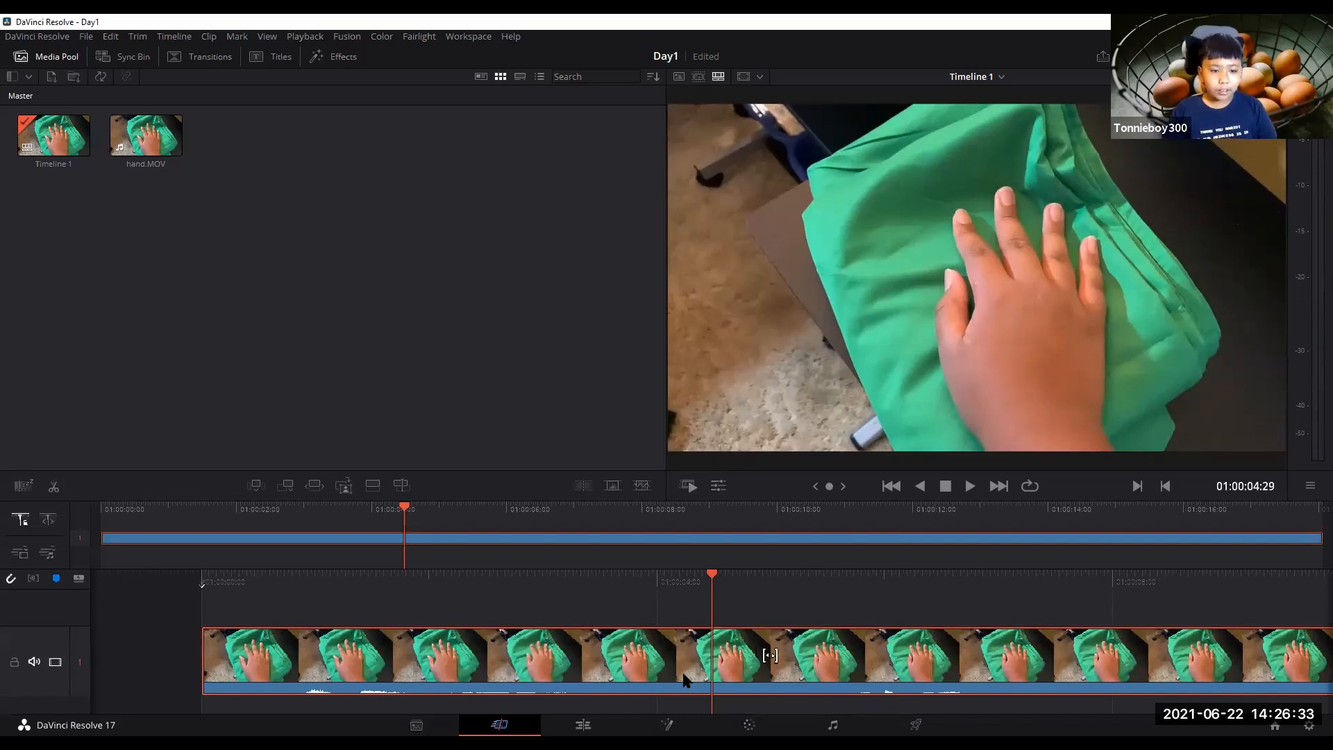
Split the clip at the playhead, about 4 seconds into the timeline, and scrub around the new cut.
key(ctrl+b)
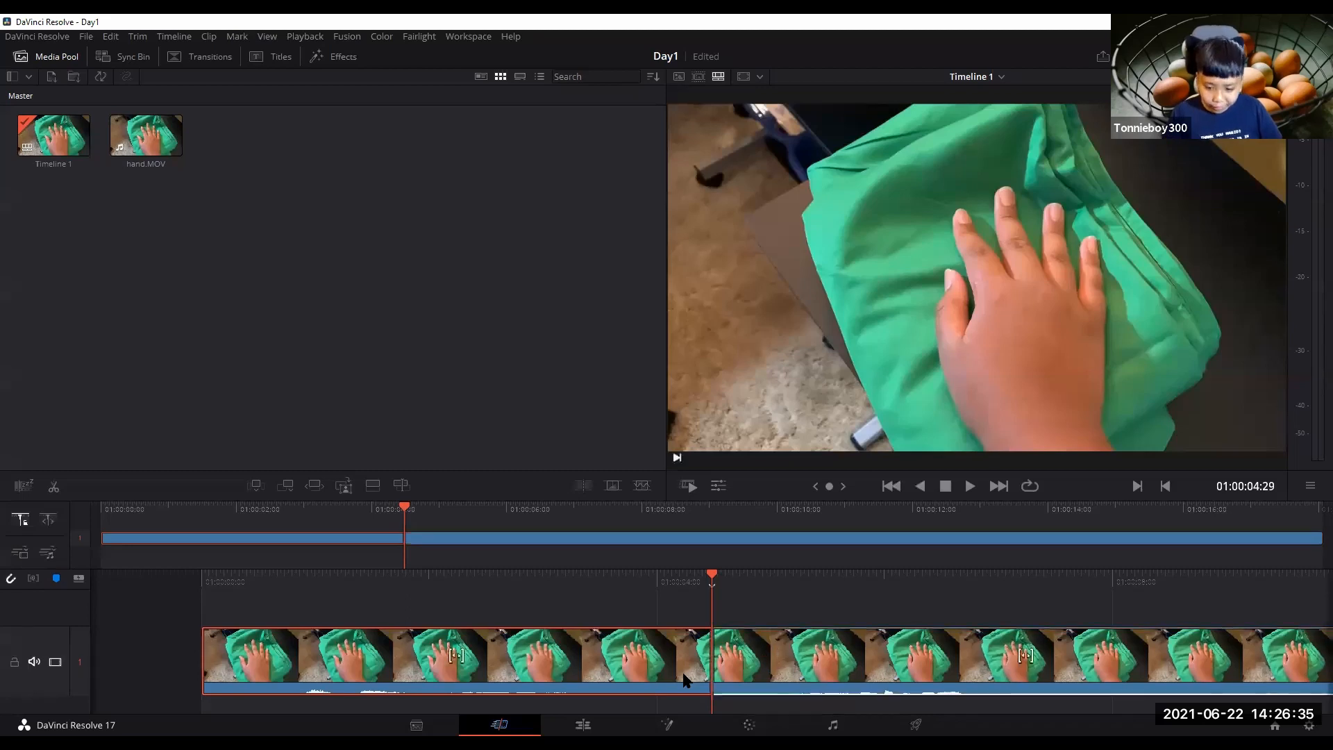
click(788, 640)
click(654, 634)
click(745, 641)
drag(758, 584, 804, 584)
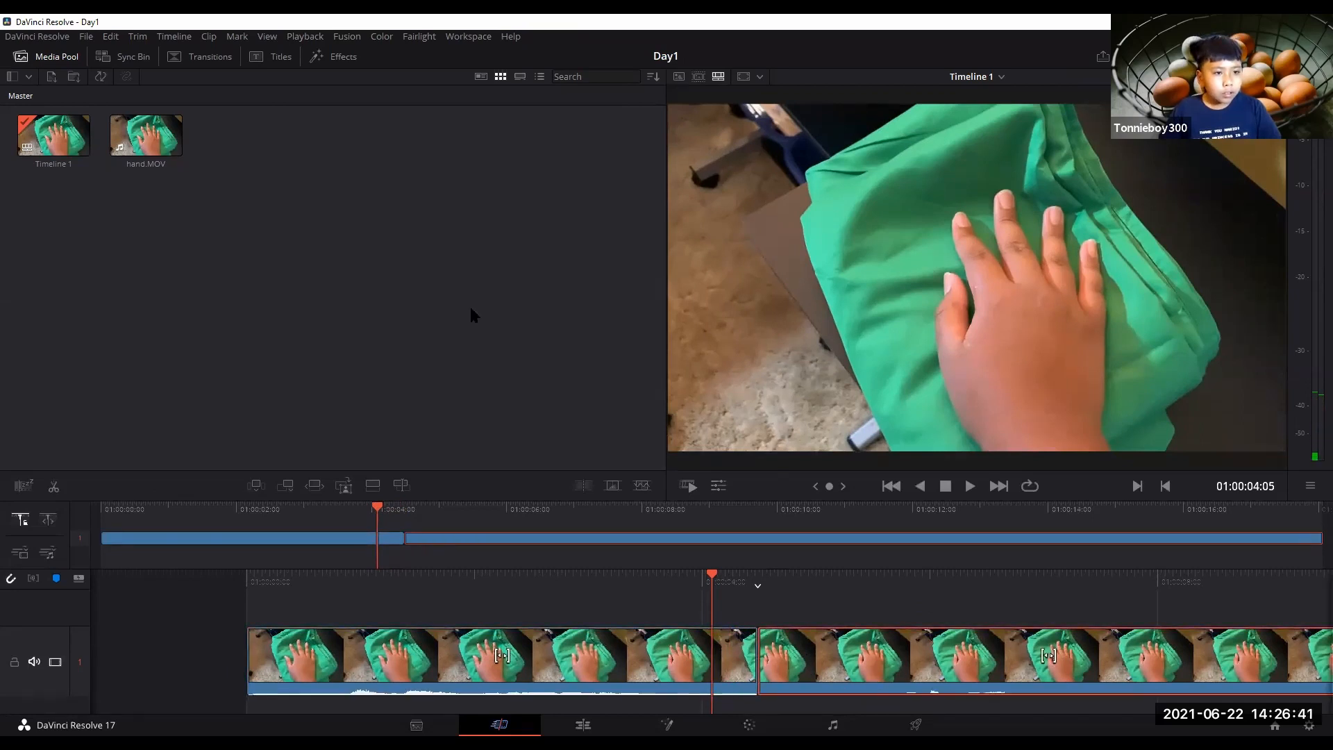
click(208, 36)
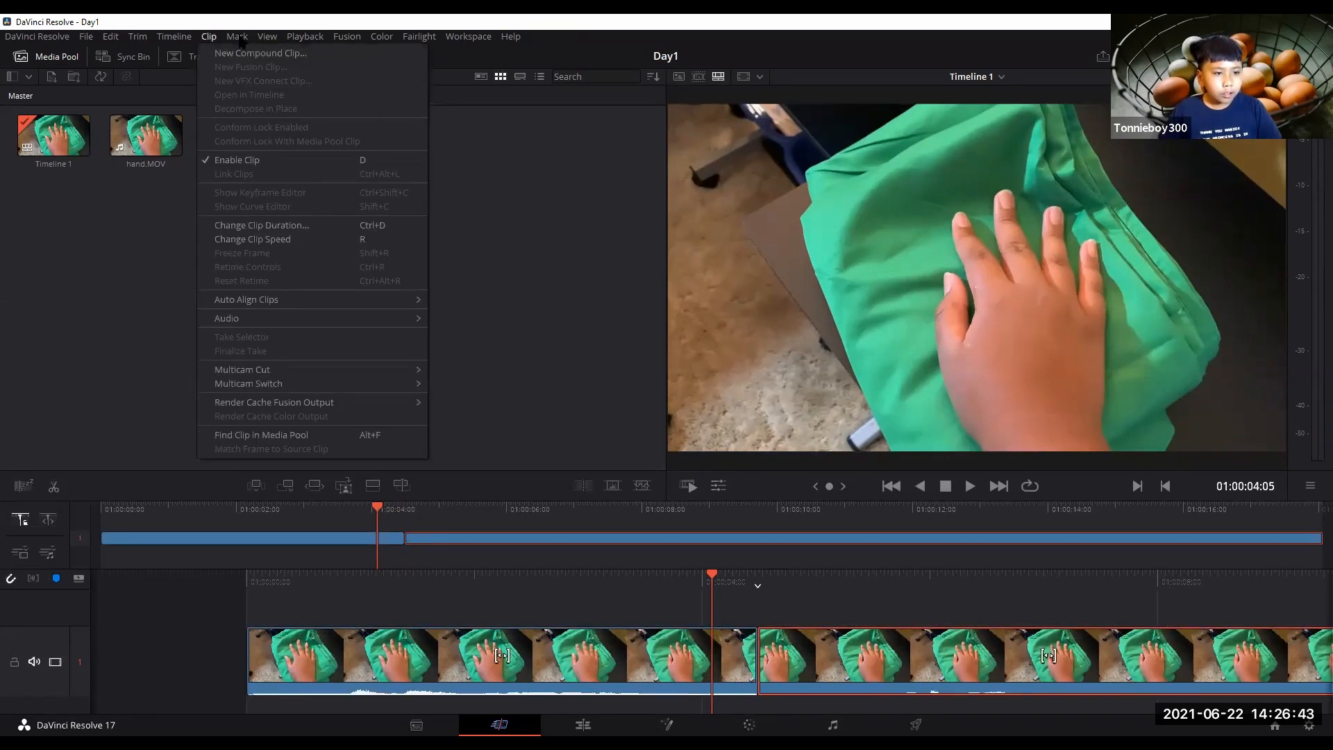
mouse_move(238, 38)
mouse_move(307, 39)
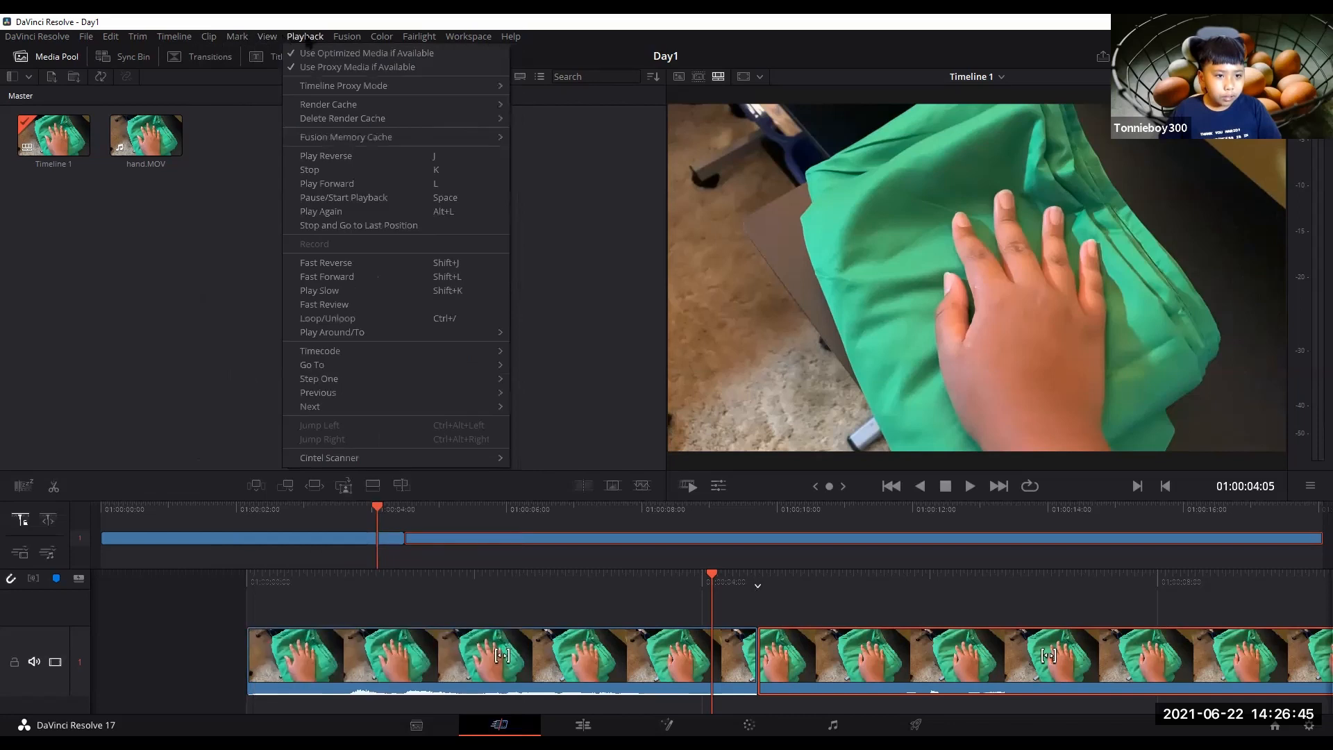
mouse_move(170, 43)
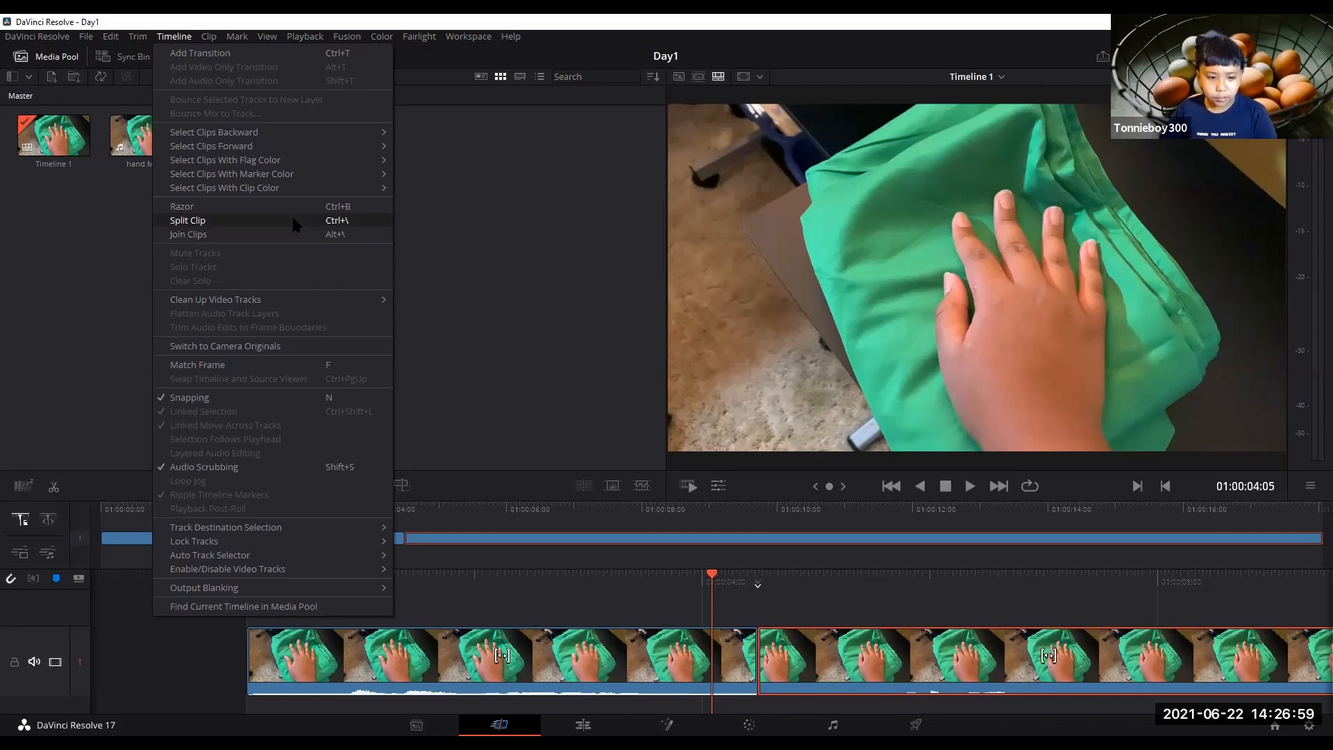
Play, stop and scrub through the timeline to find the next point to cut.
click(618, 599)
drag(714, 580, 785, 578)
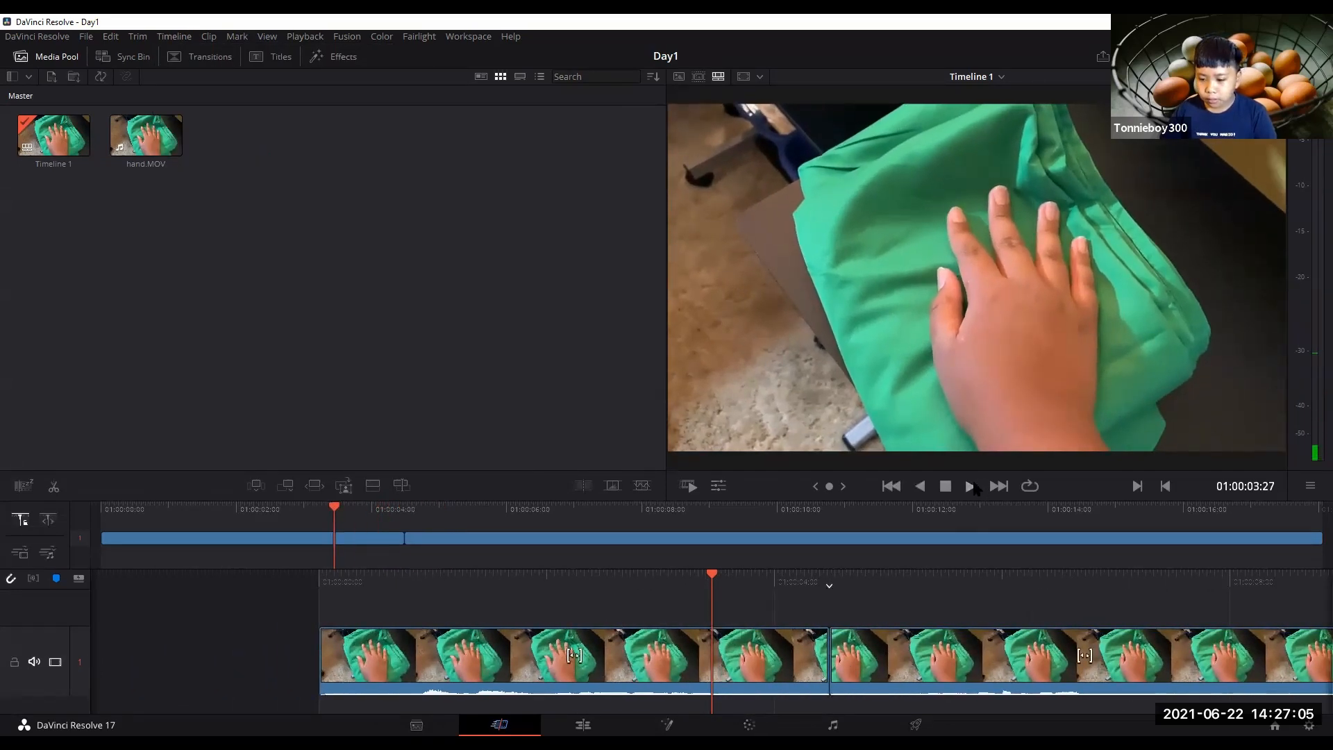
click(972, 486)
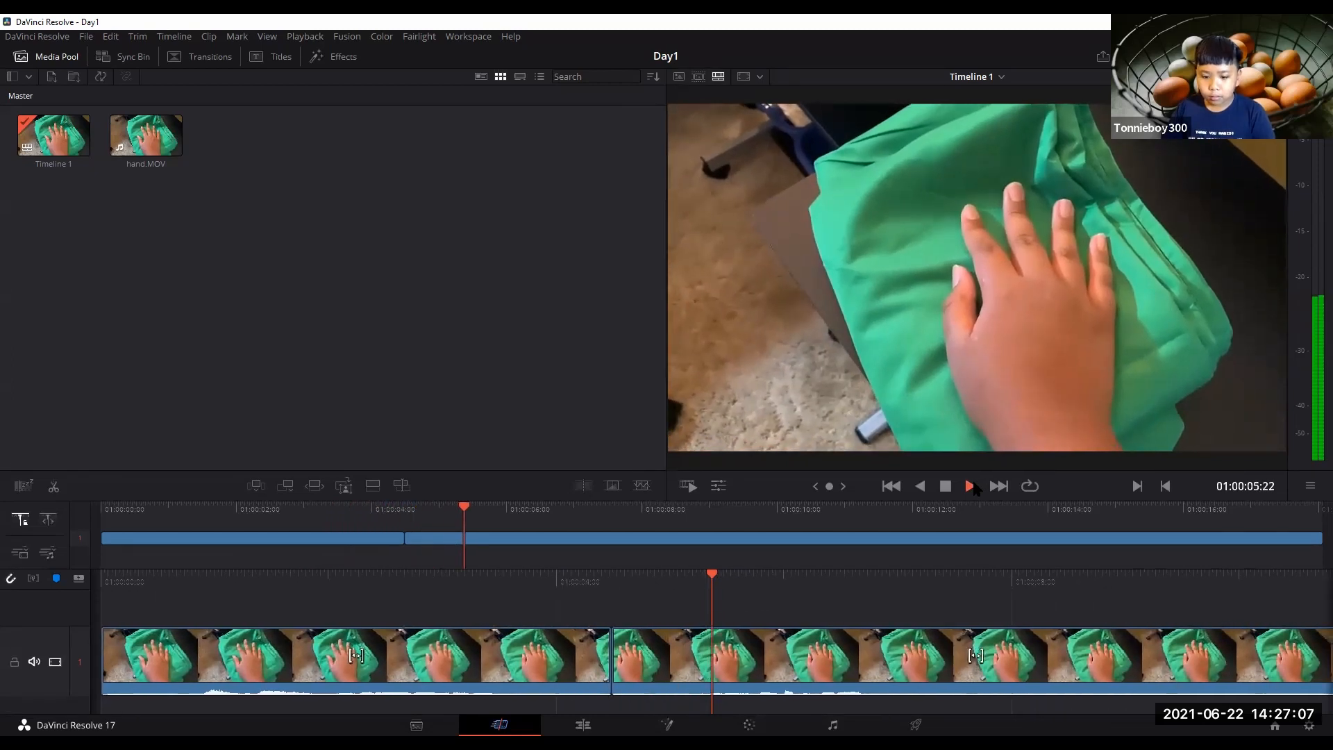
click(945, 486)
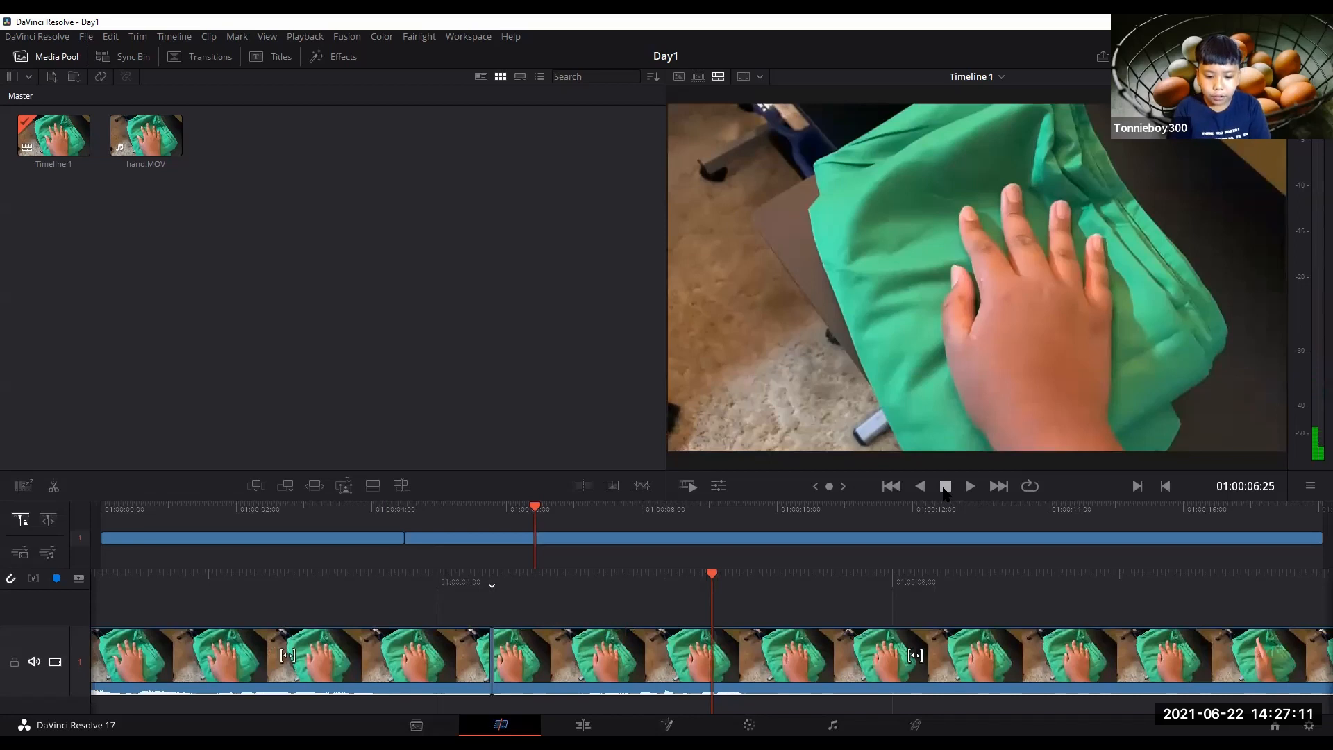
drag(687, 577, 811, 578)
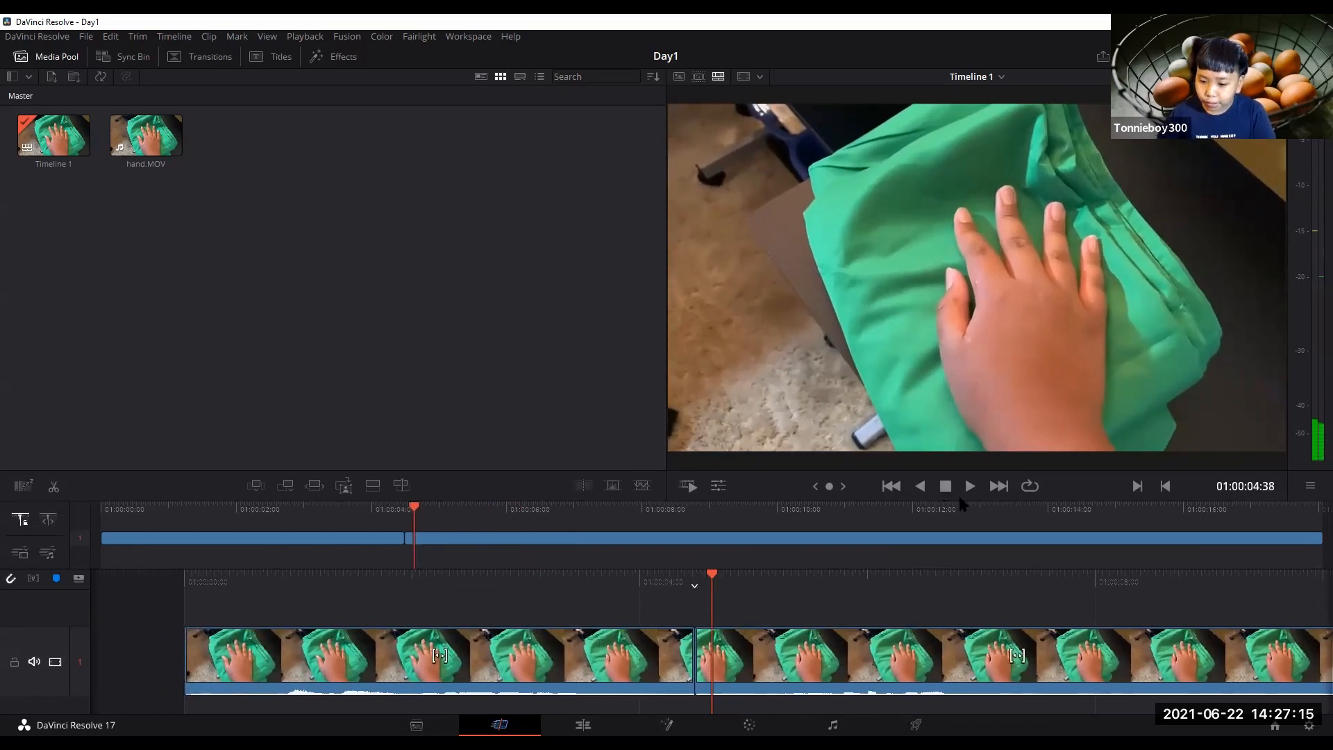
click(970, 486)
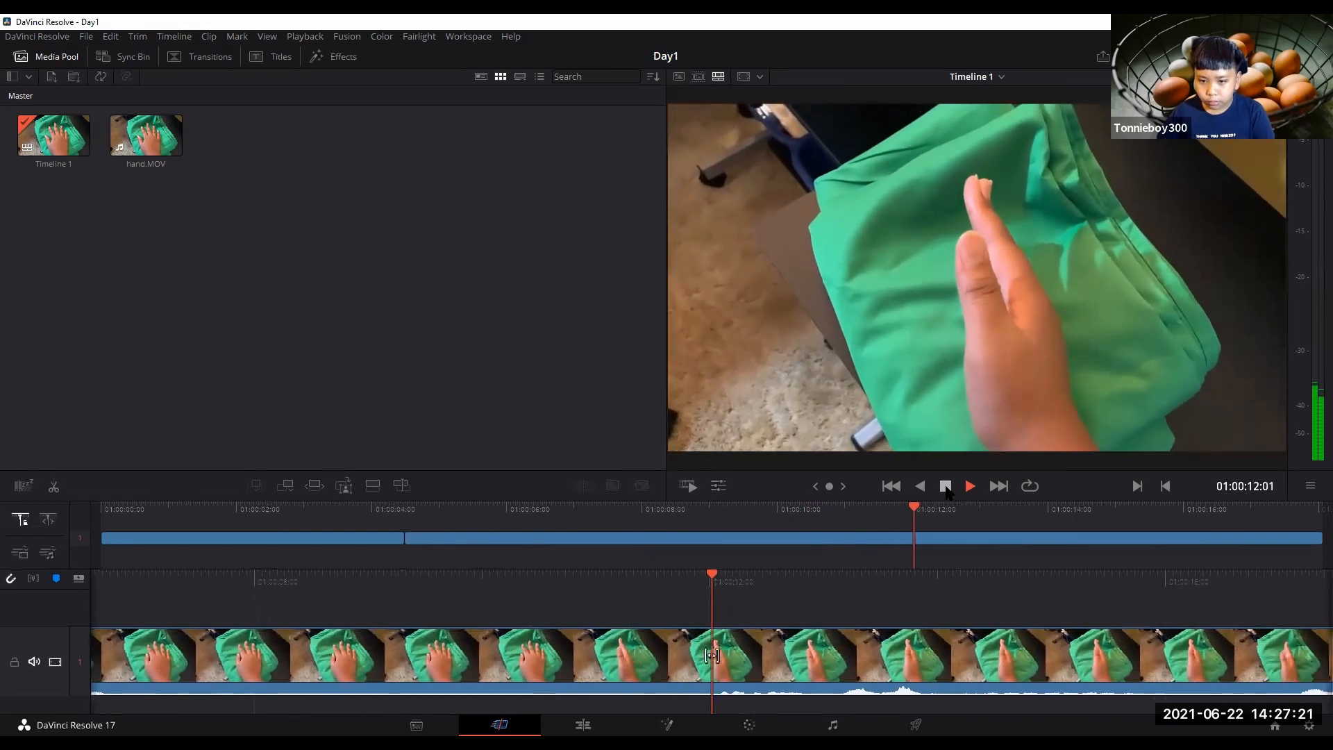
click(946, 486)
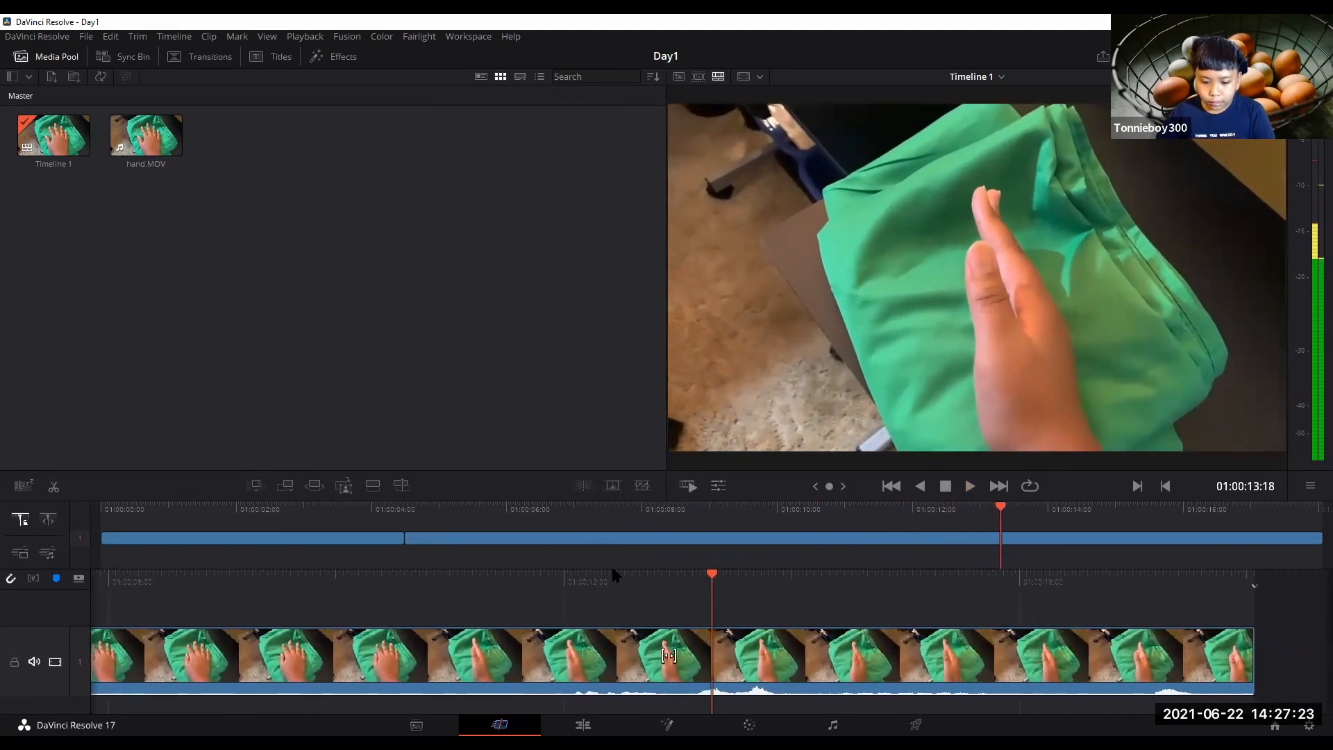
drag(671, 655, 688, 655)
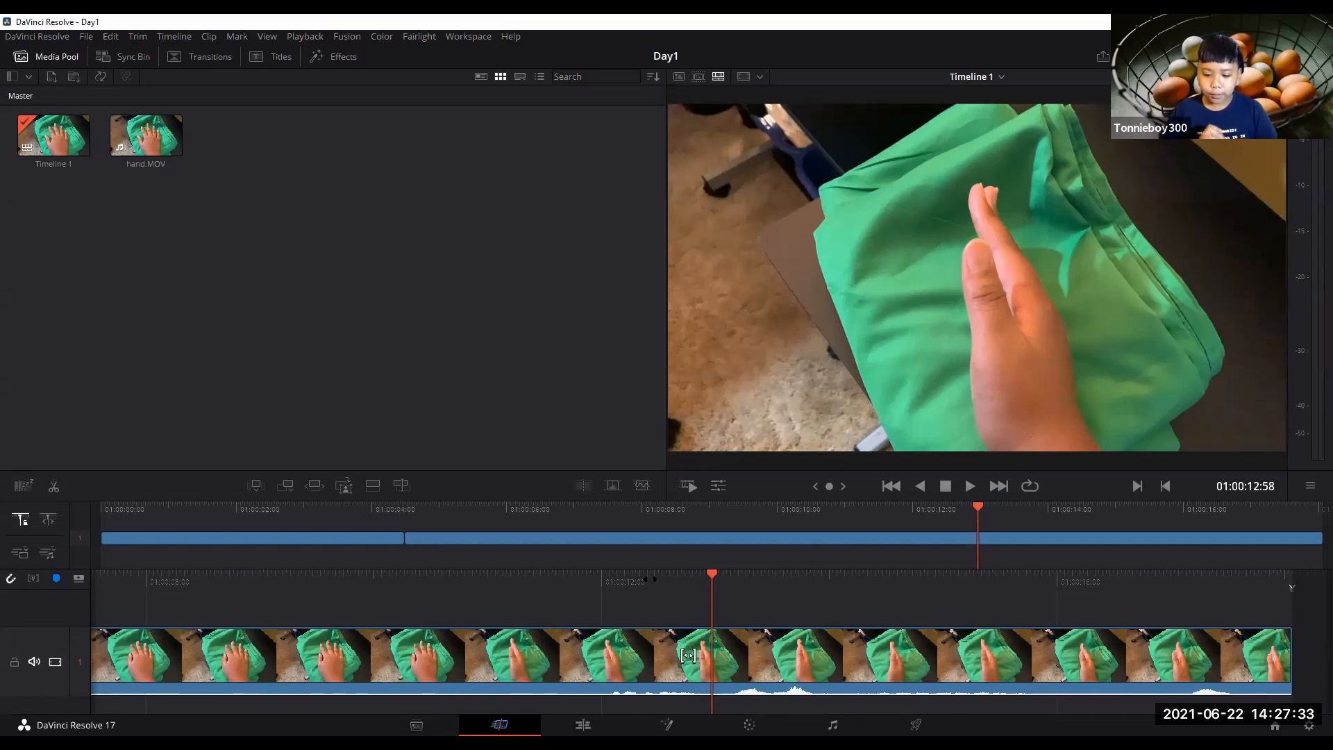
Split the clip again at about 01:00:12:58 and delete the middle segment between the two cuts.
click(507, 678)
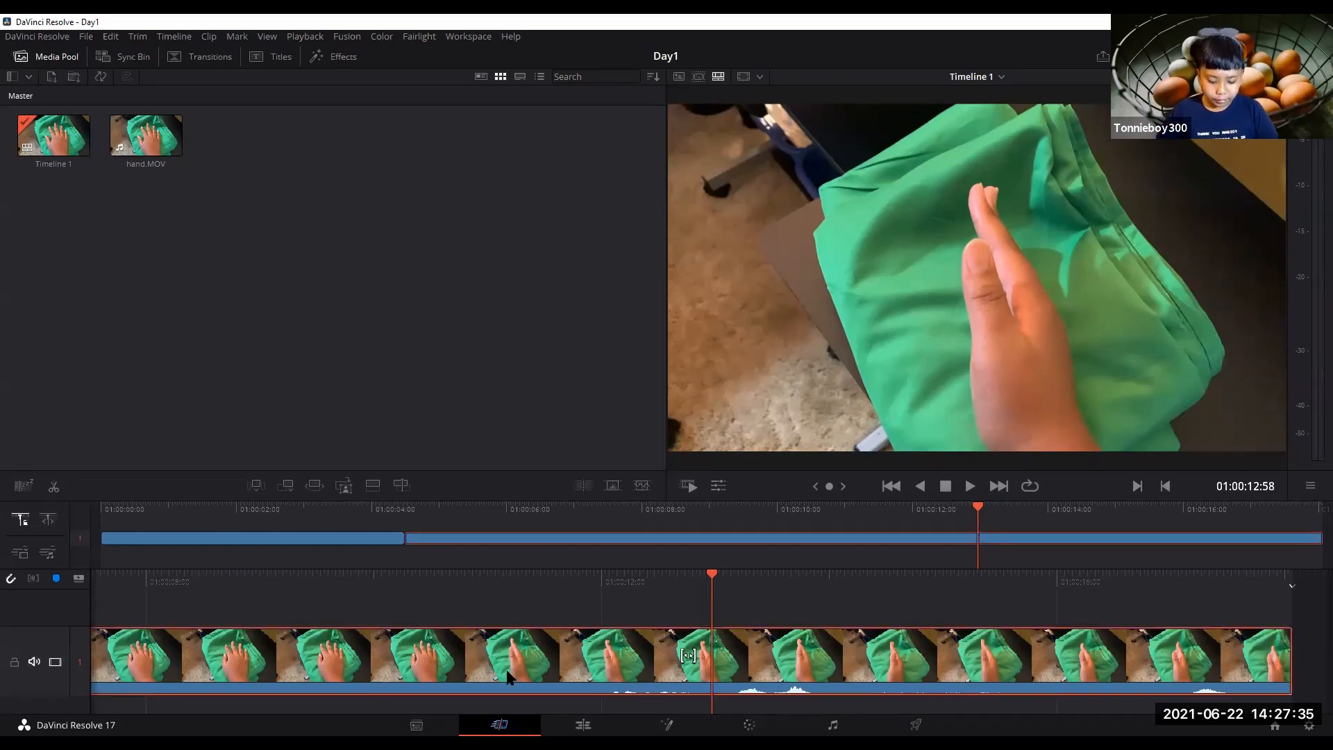
key(ctrl+b)
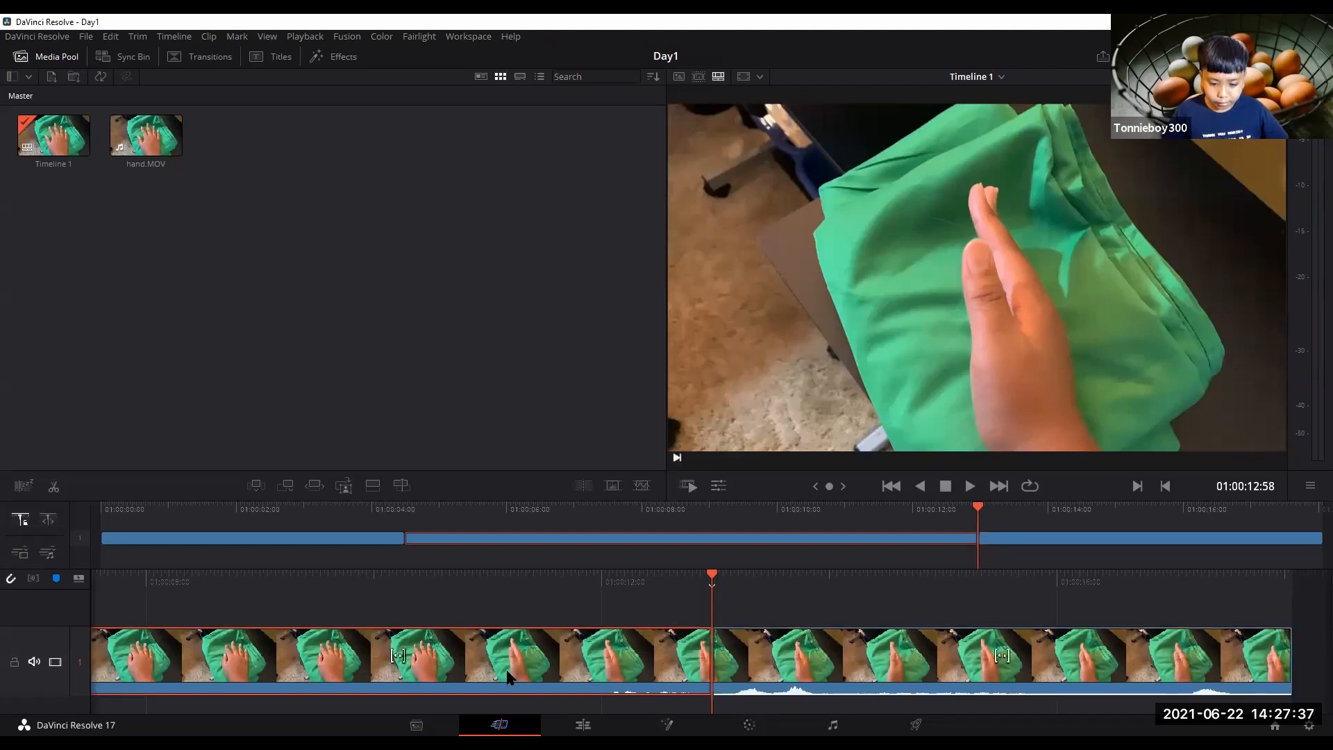
drag(396, 575, 1332, 594)
drag(454, 594, 353, 590)
drag(1019, 611, 982, 656)
click(981, 656)
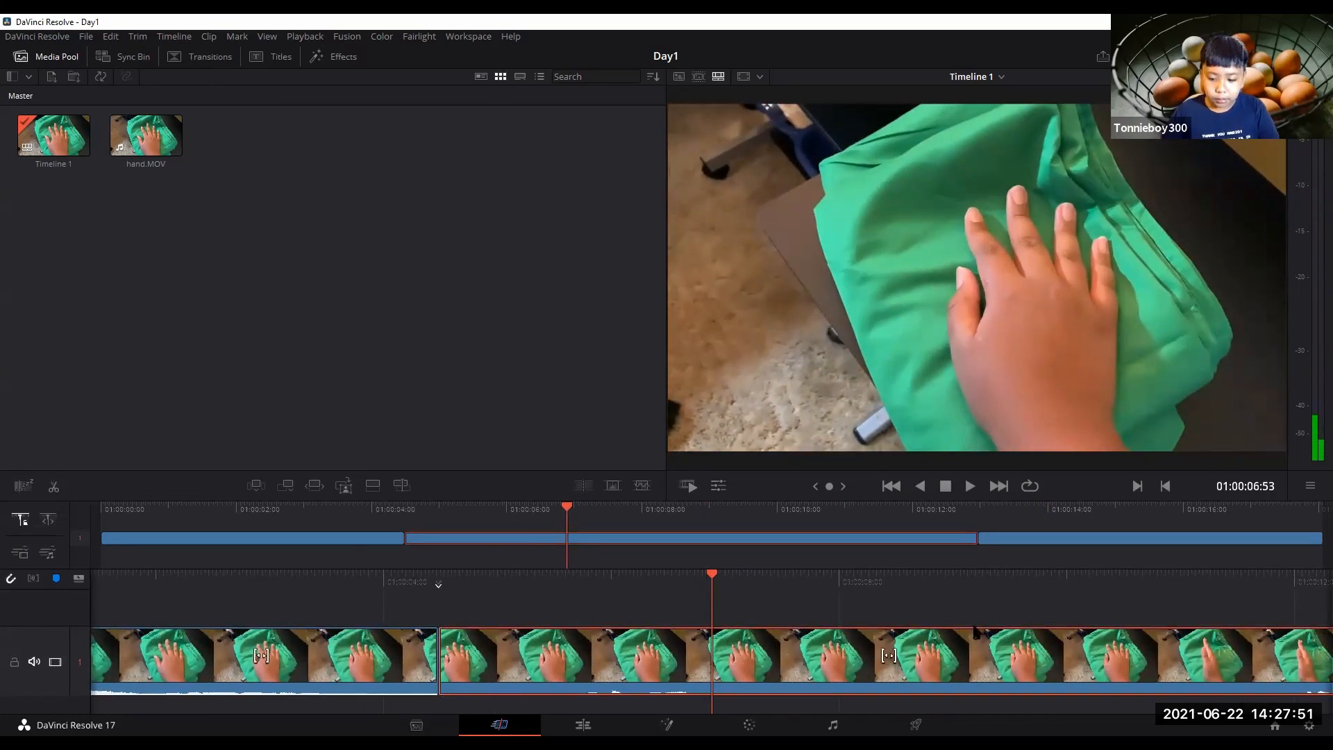
drag(1013, 585, 944, 564)
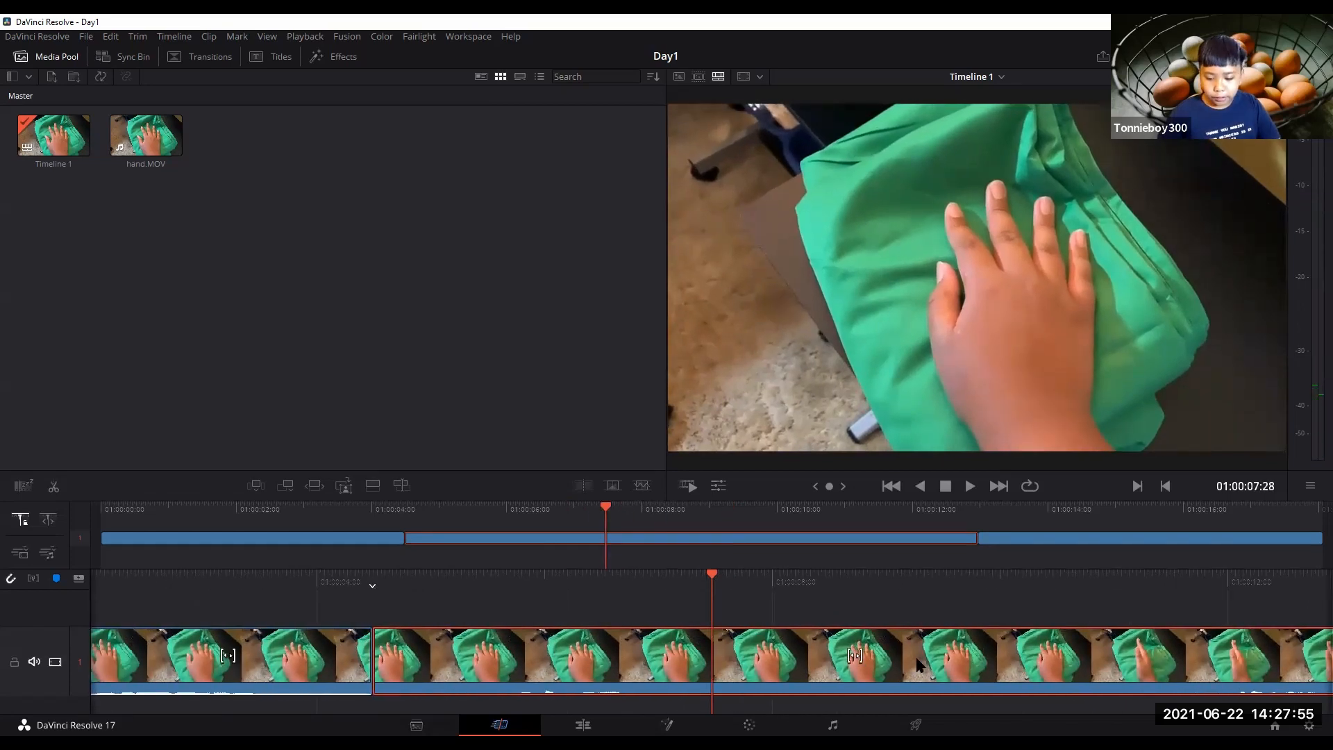
key(Delete)
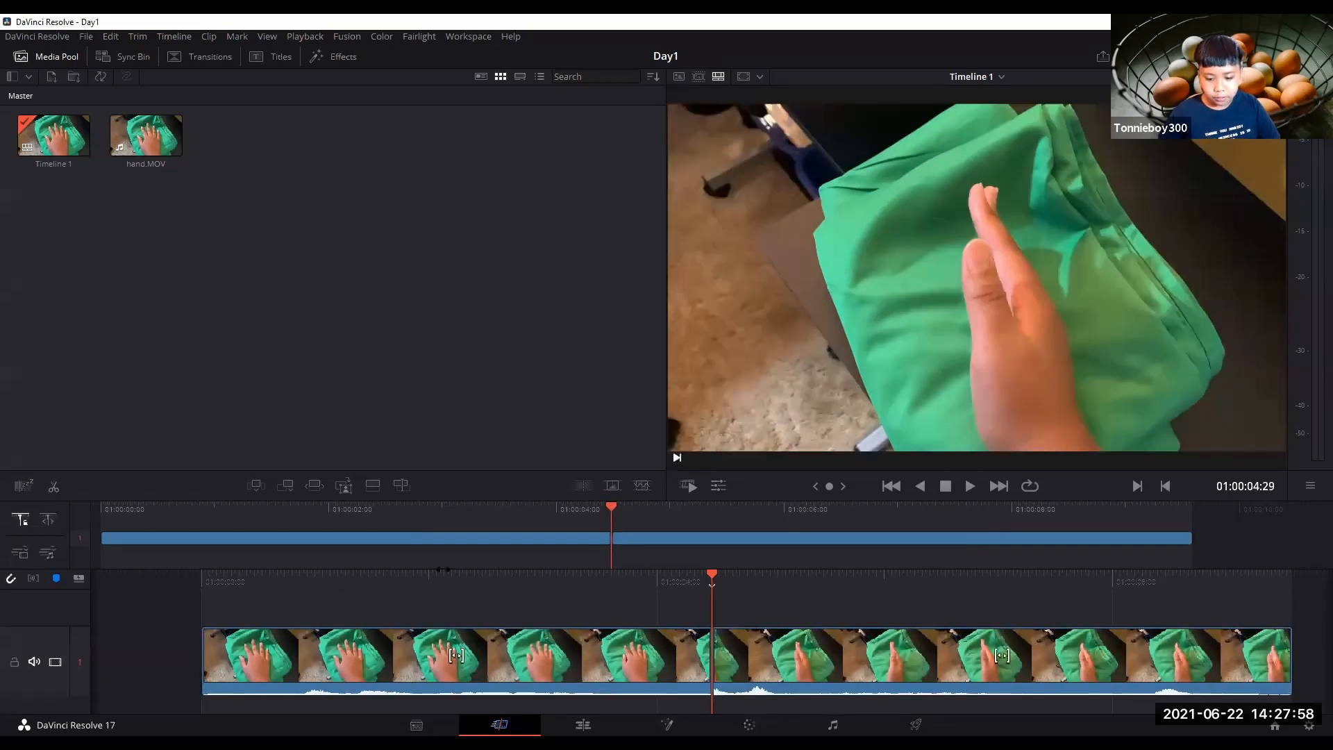
Play the edited timeline from the start and scrub through it to review the cut.
key(space)
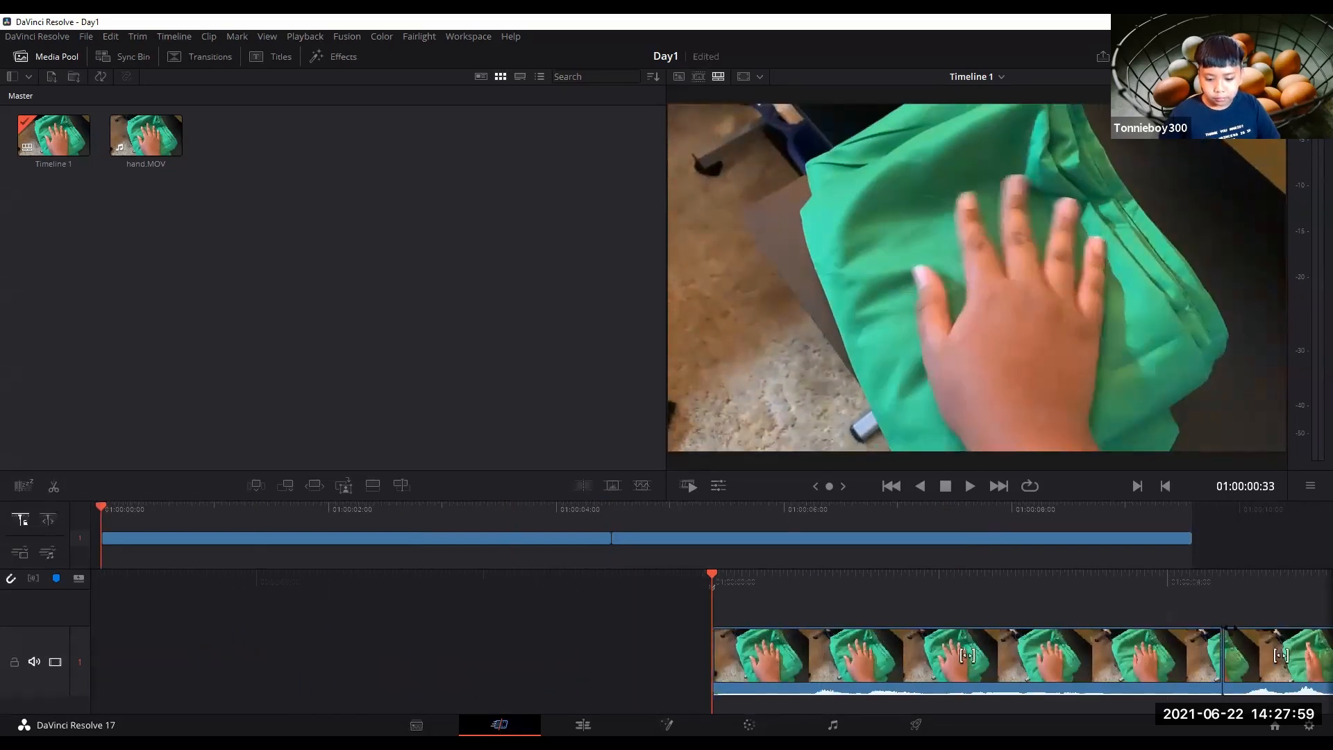
key(space)
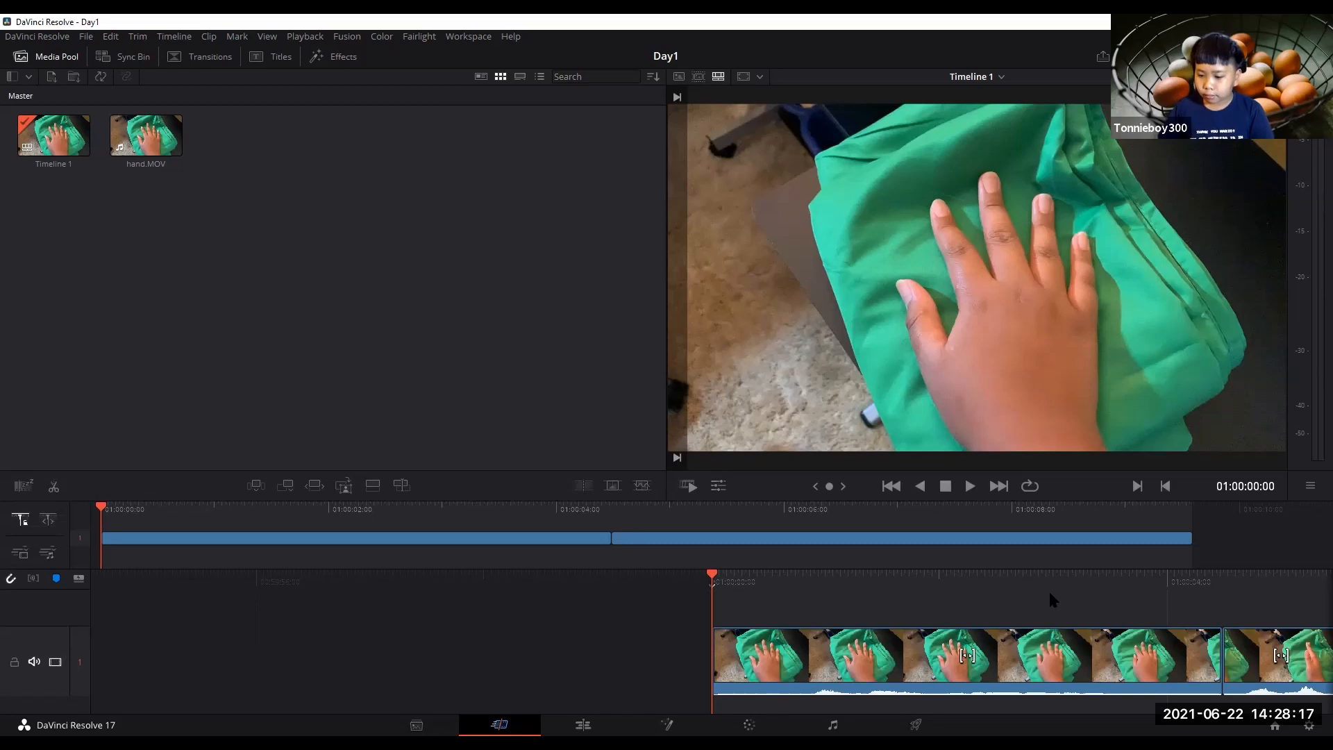
mouse_move(1011, 573)
mouse_down()
mouse_move(770, 567)
mouse_move(1014, 569)
mouse_up()
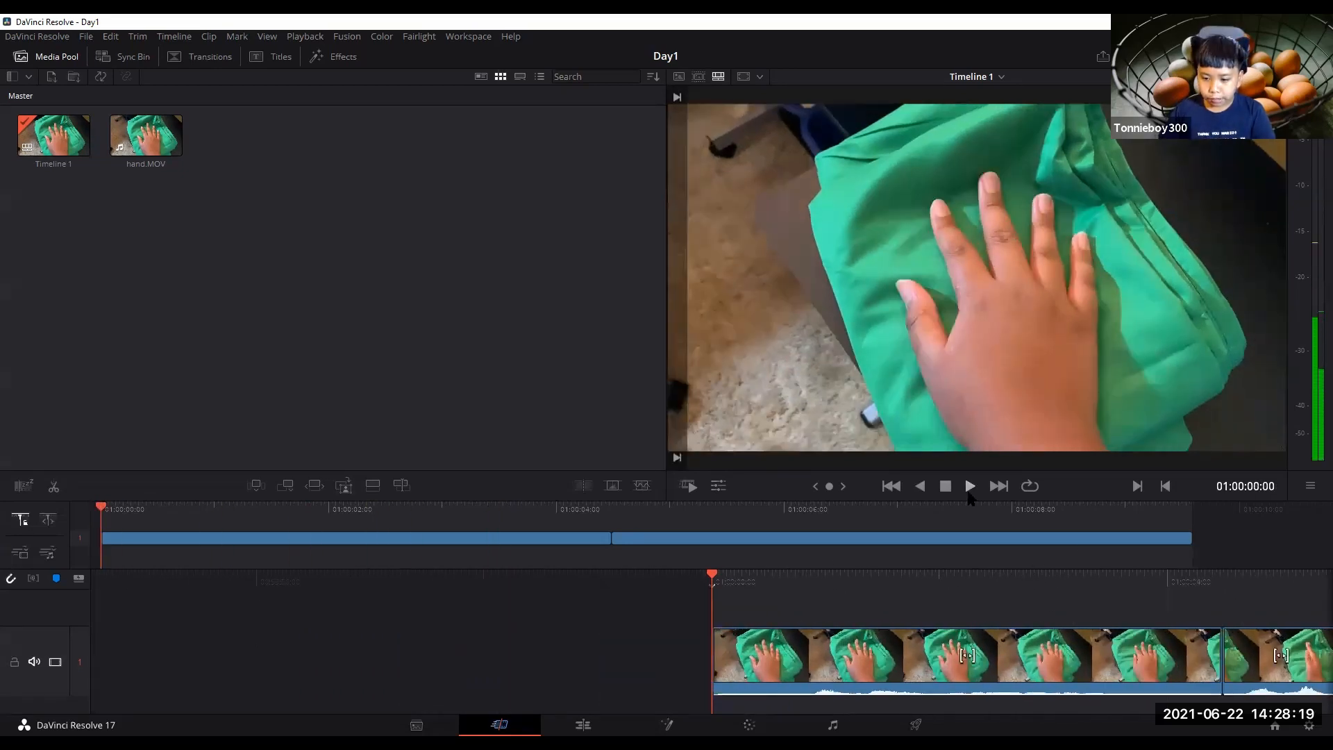
click(970, 488)
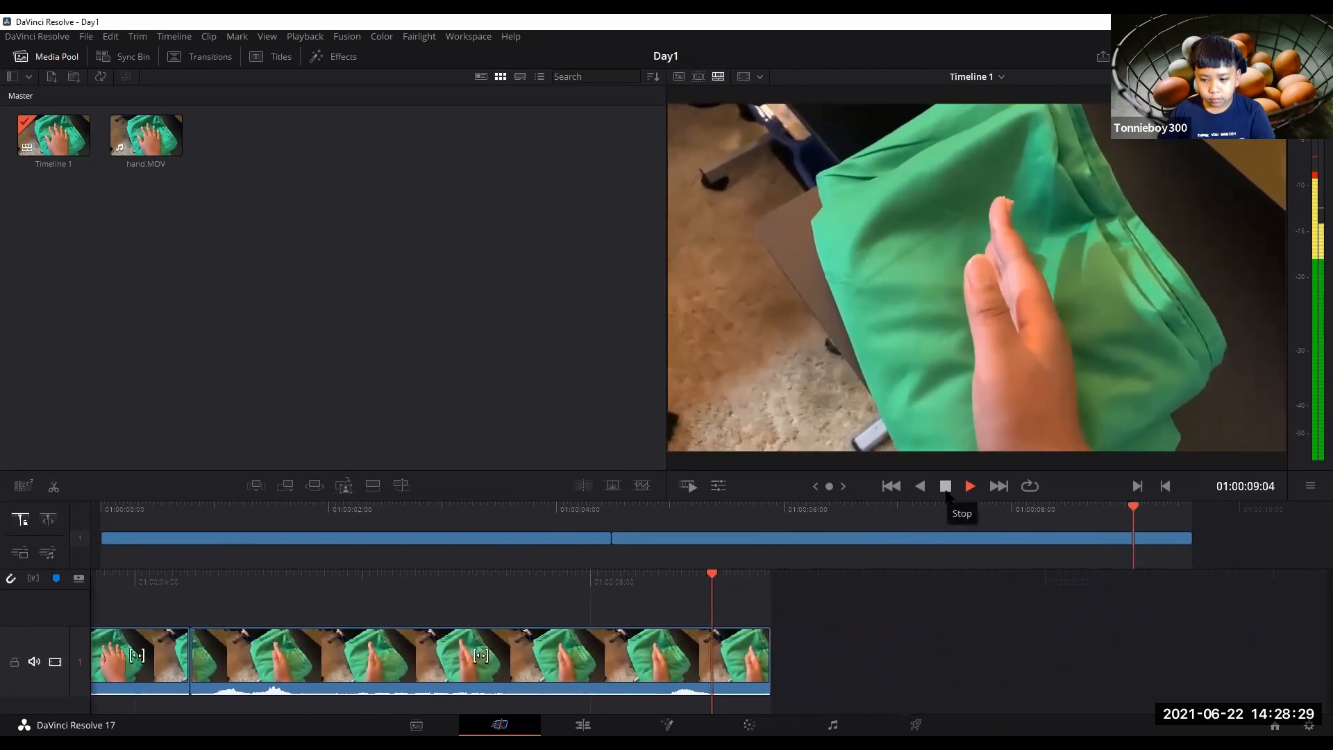
drag(448, 581, 1278, 645)
drag(938, 585, 1224, 638)
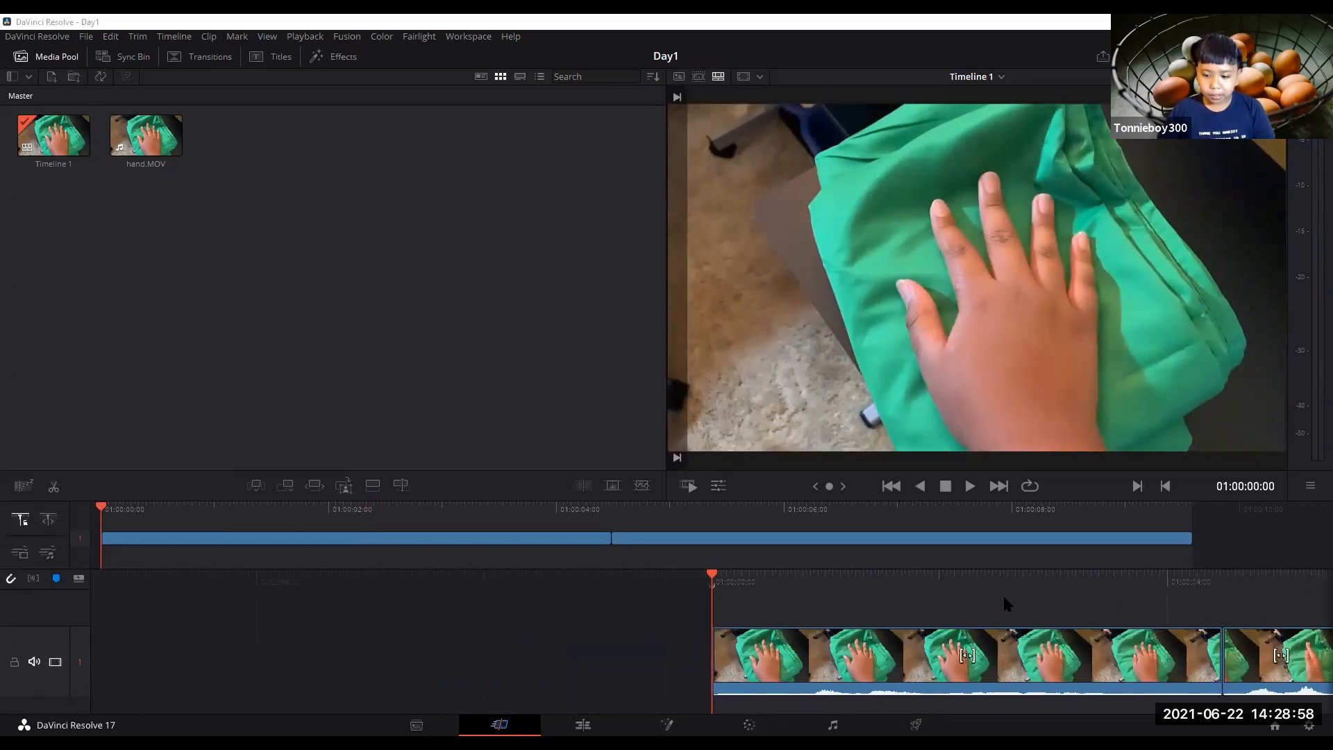
Switch to the Edit page and play and scrub across the cut between the two clips.
click(583, 725)
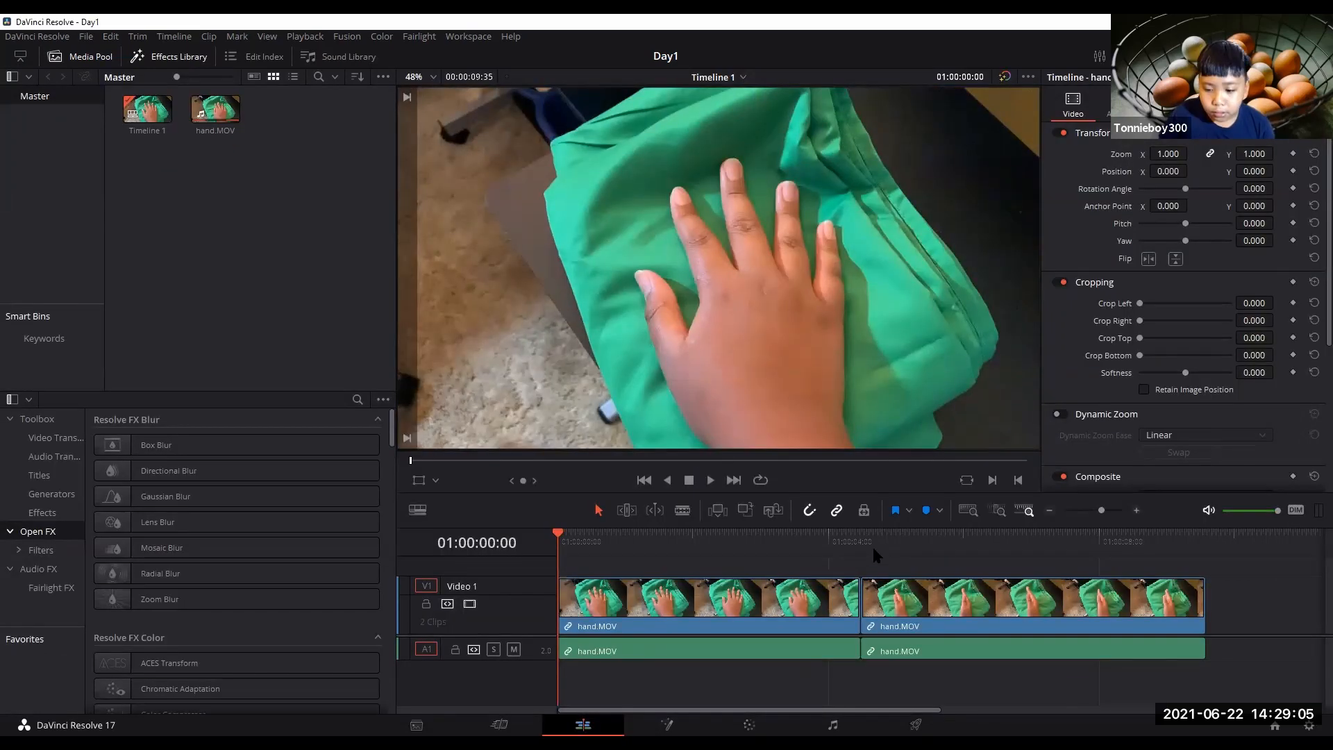
drag(888, 542, 846, 540)
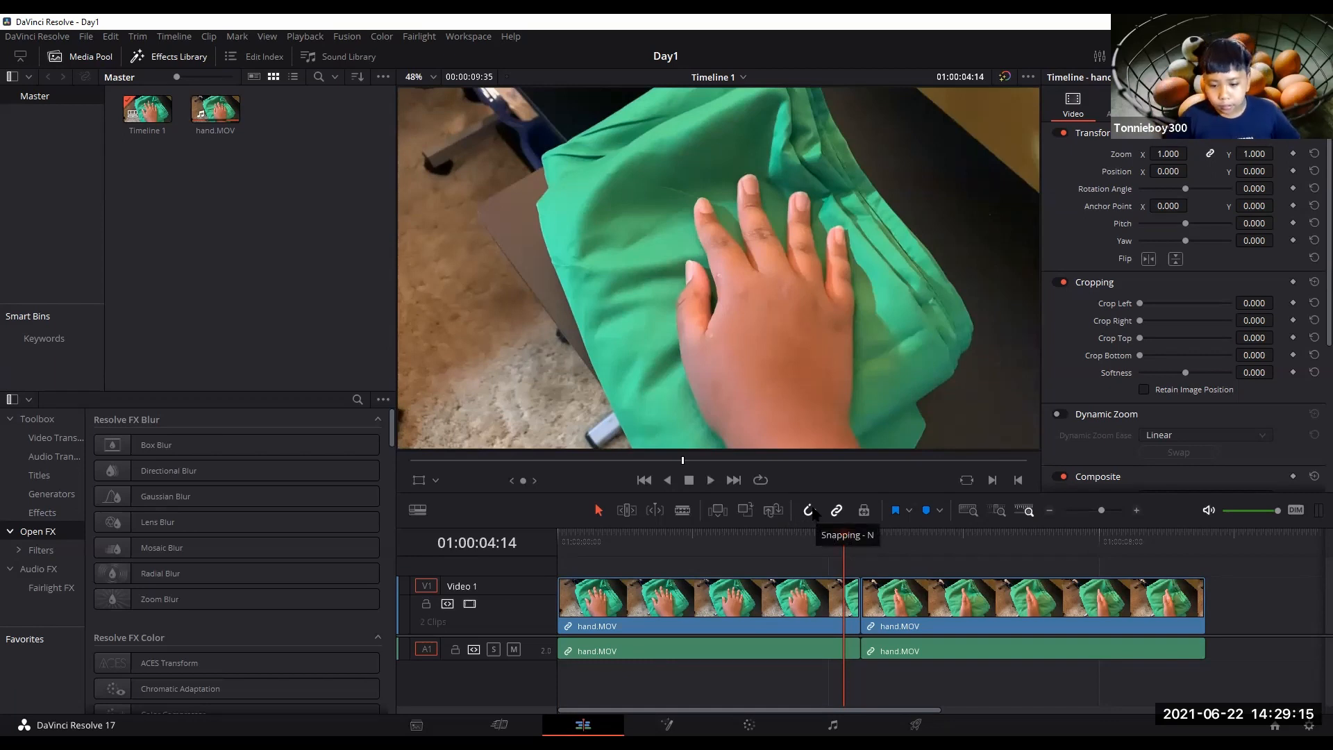
click(709, 481)
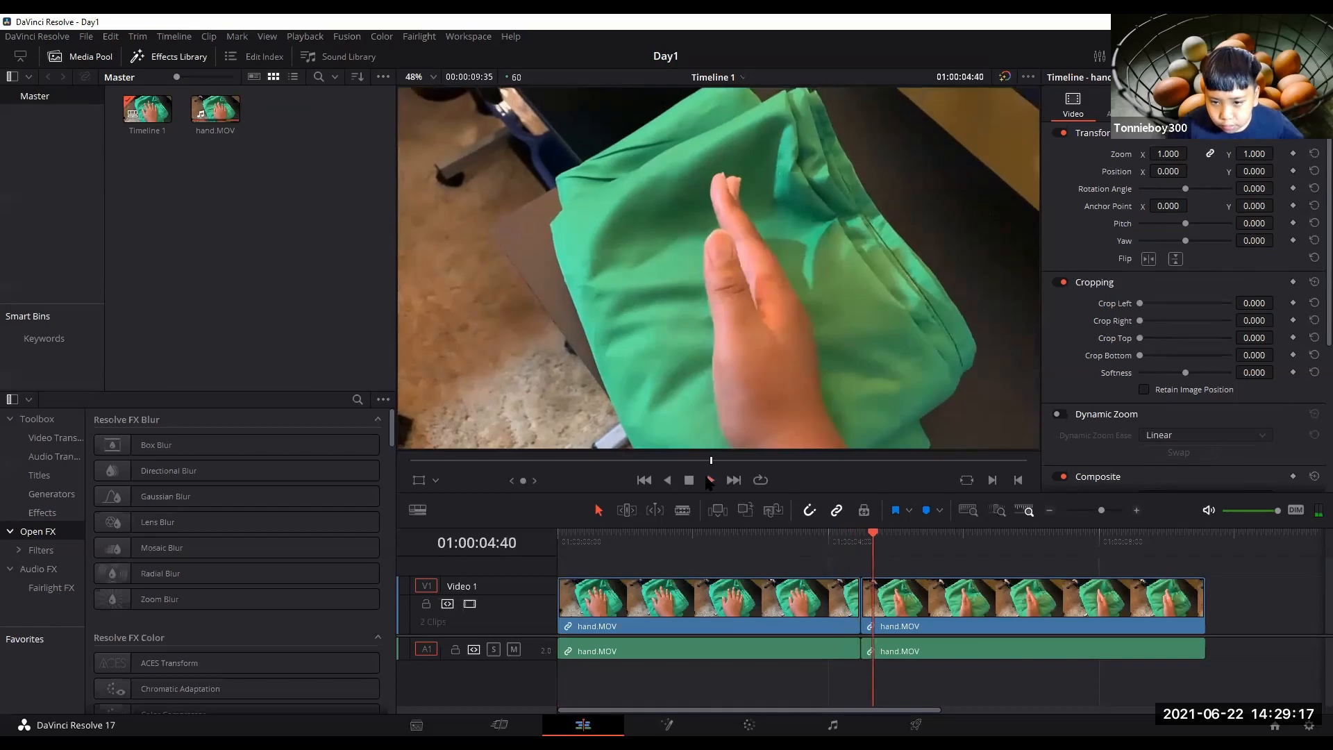
click(689, 481)
drag(909, 546, 812, 575)
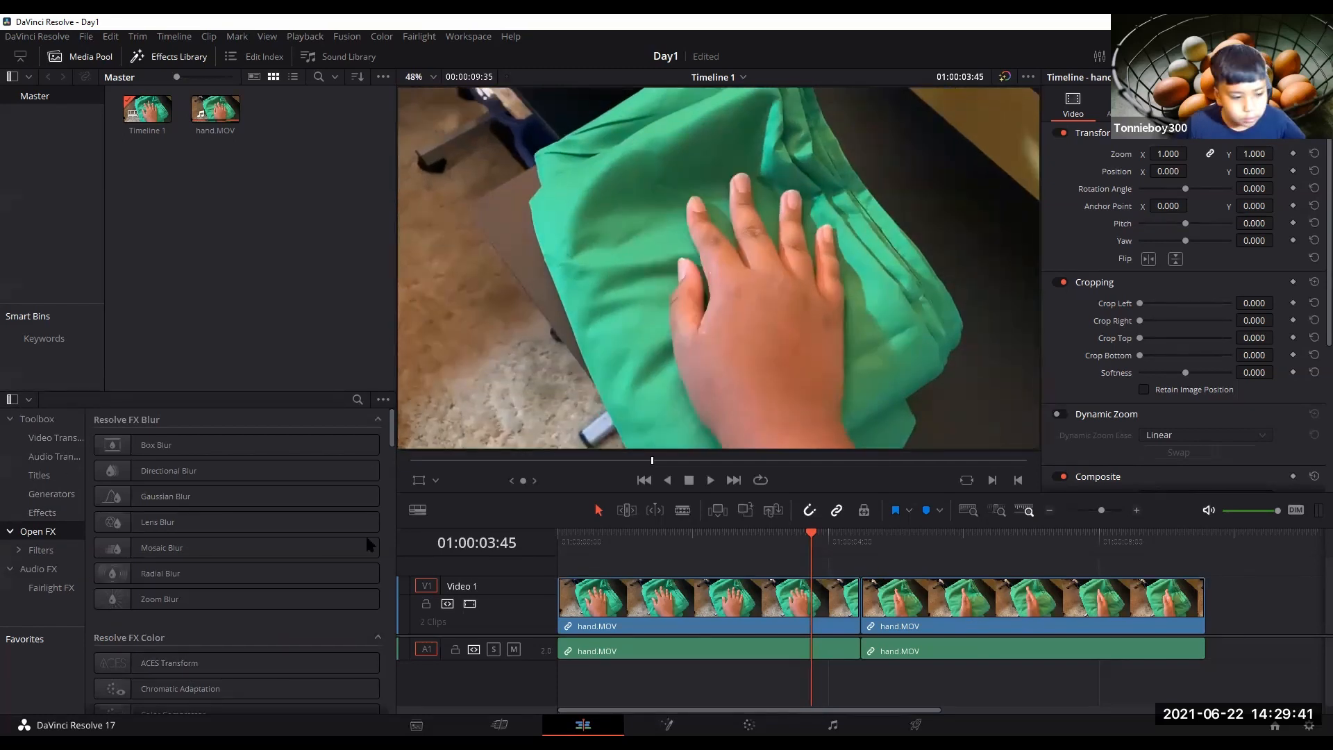
Add the Pentagon Iris video transition onto the cut between the two hand.MOV clips.
click(16, 438)
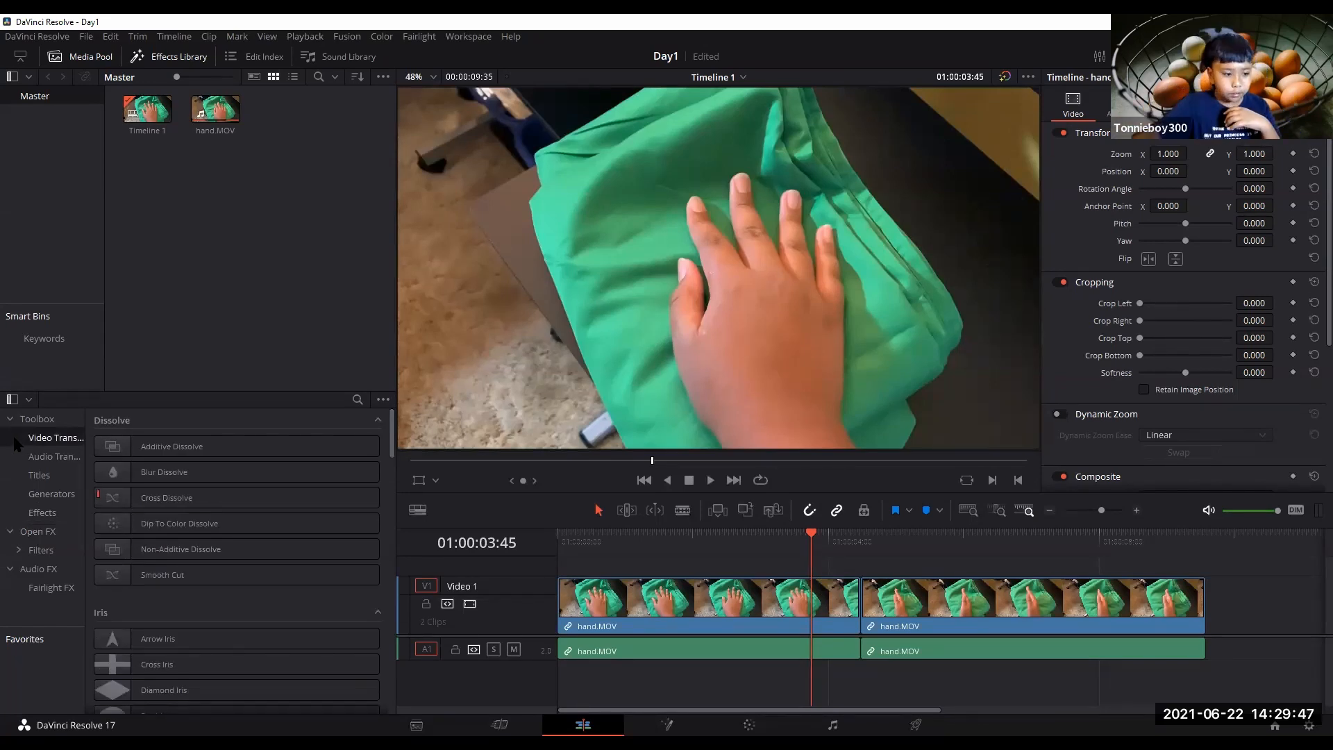
click(35, 457)
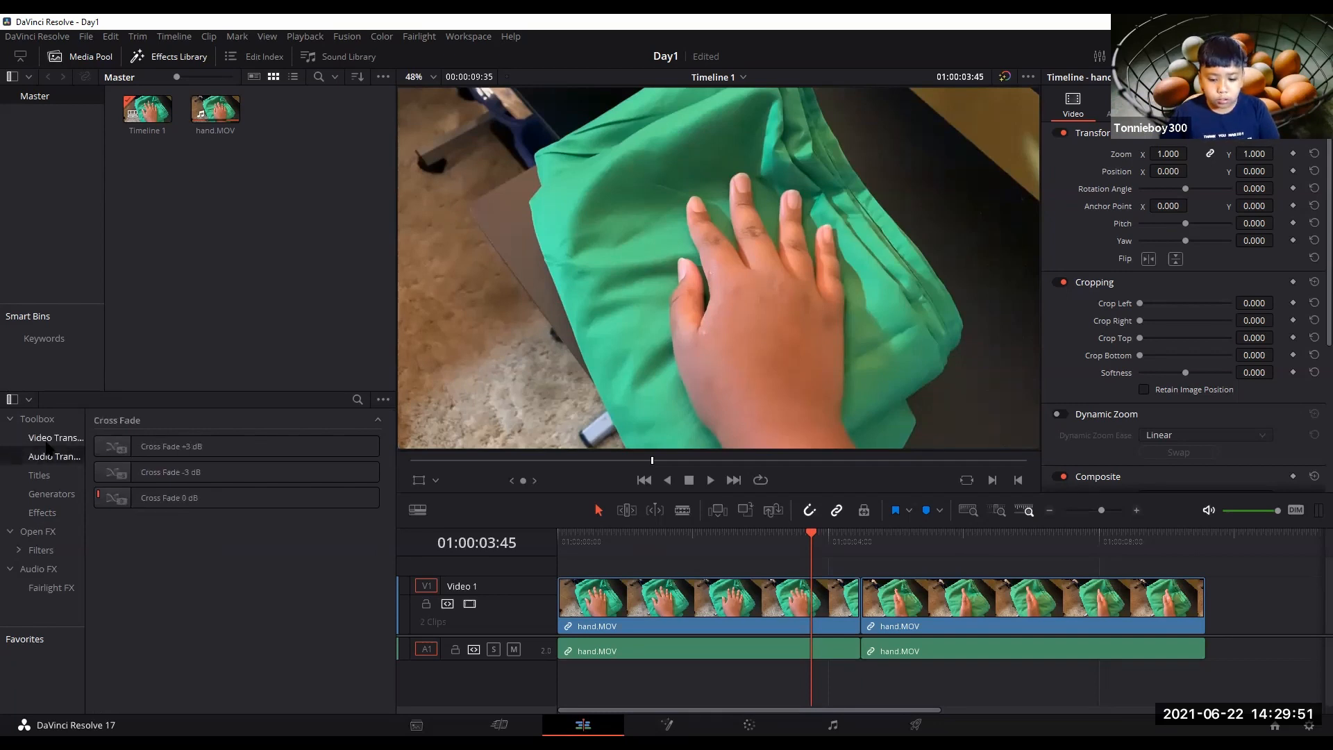
click(49, 447)
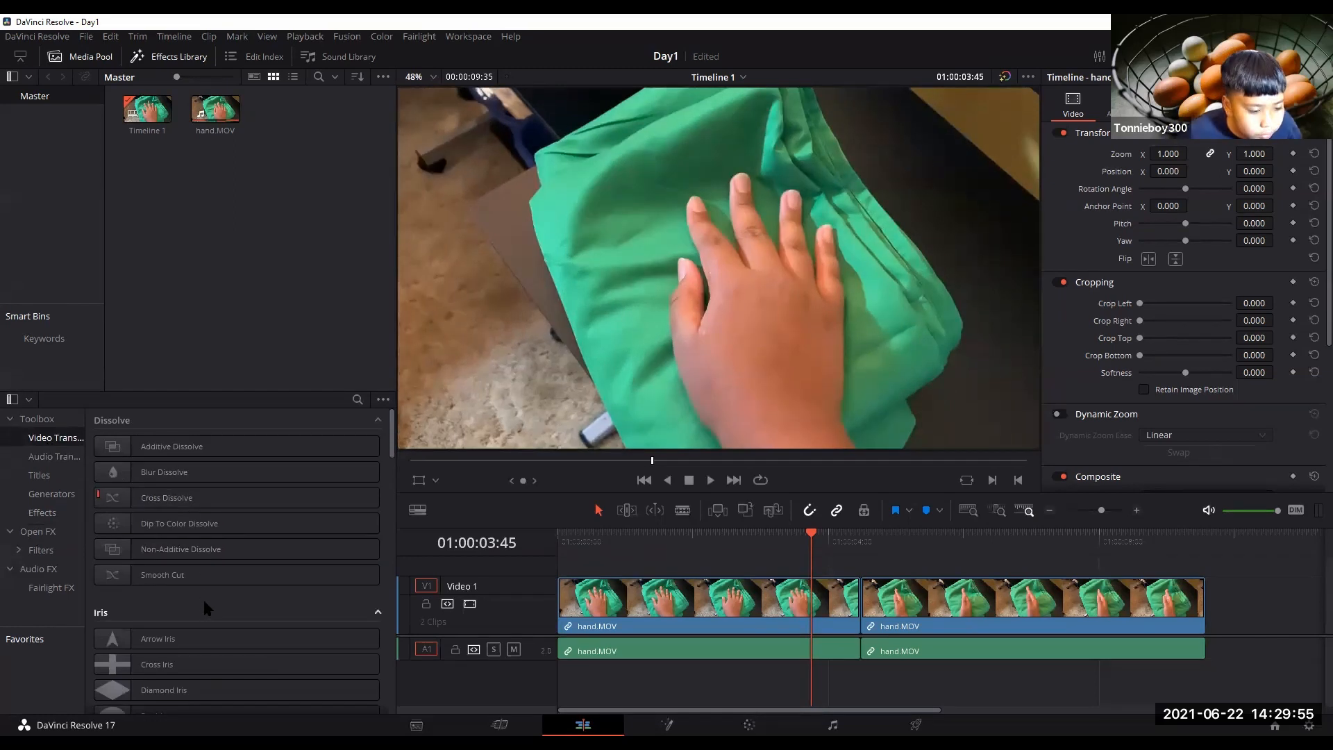
scroll(212, 590, down, 5)
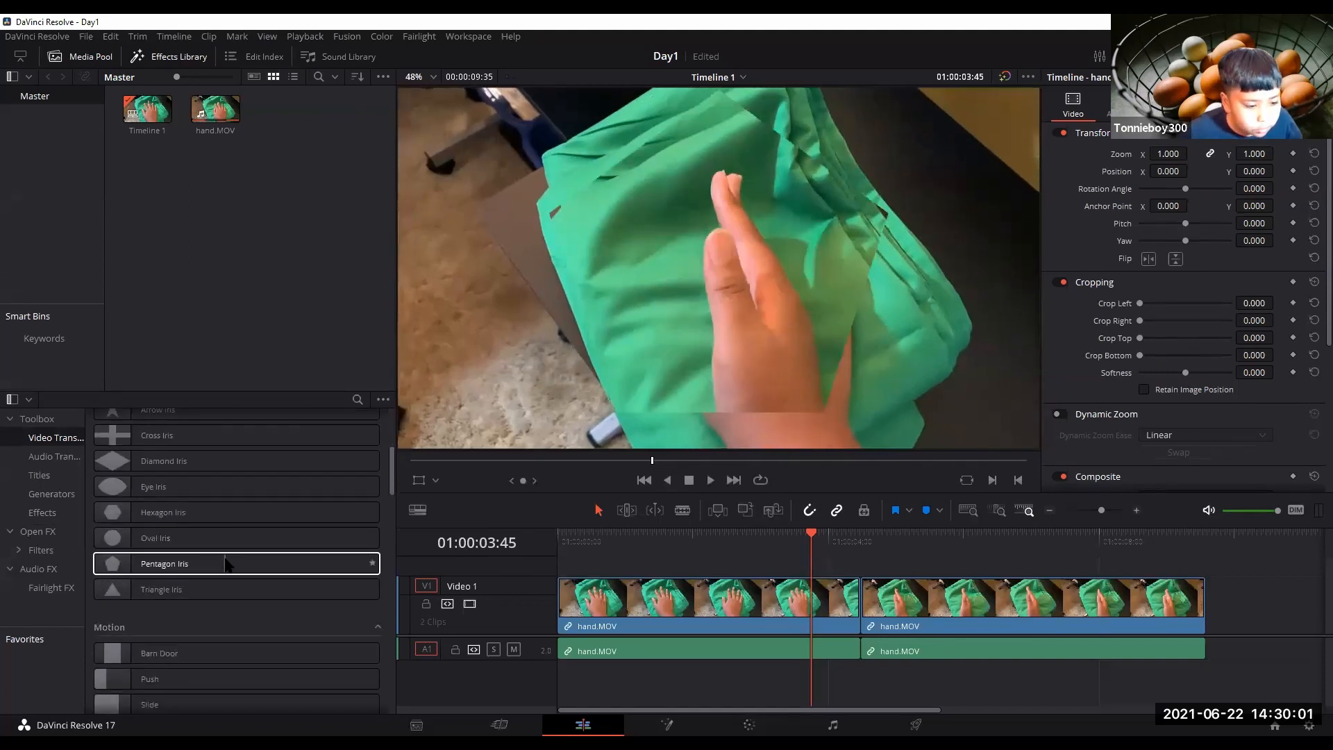
click(212, 571)
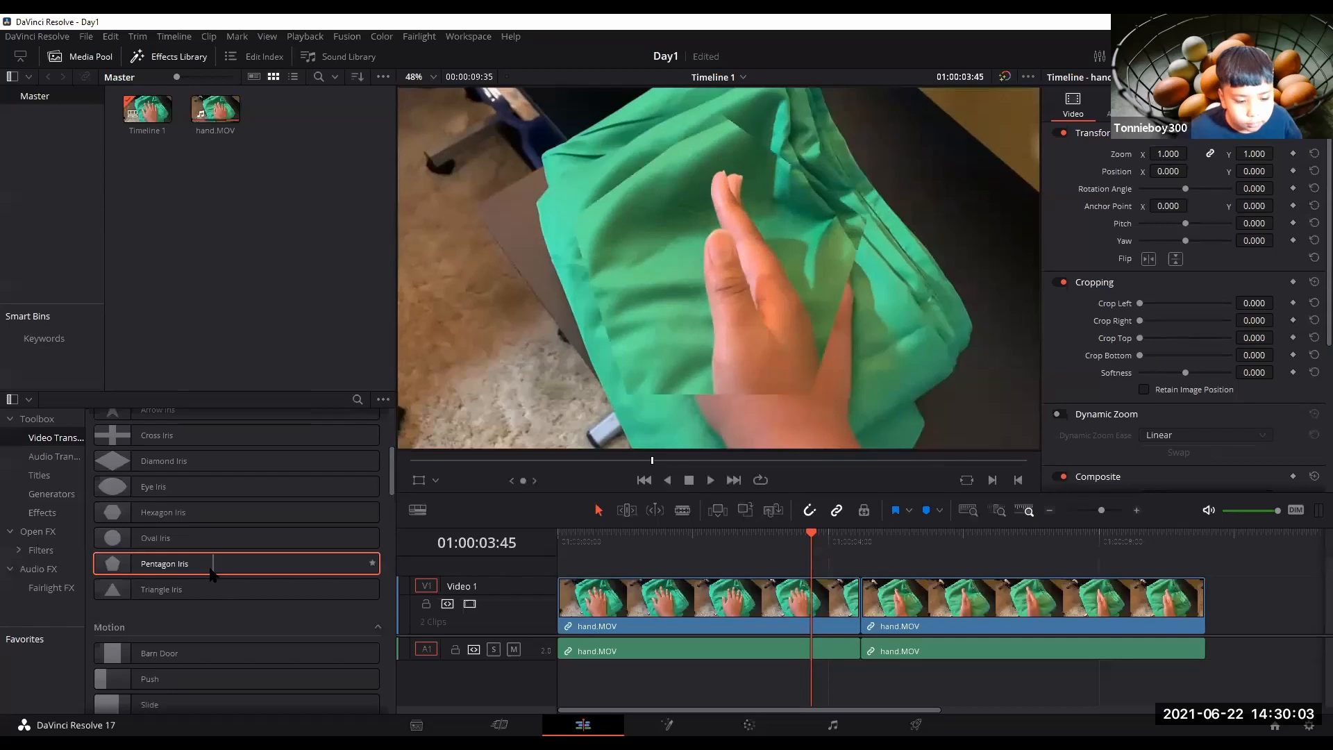
drag(523, 423, 867, 620)
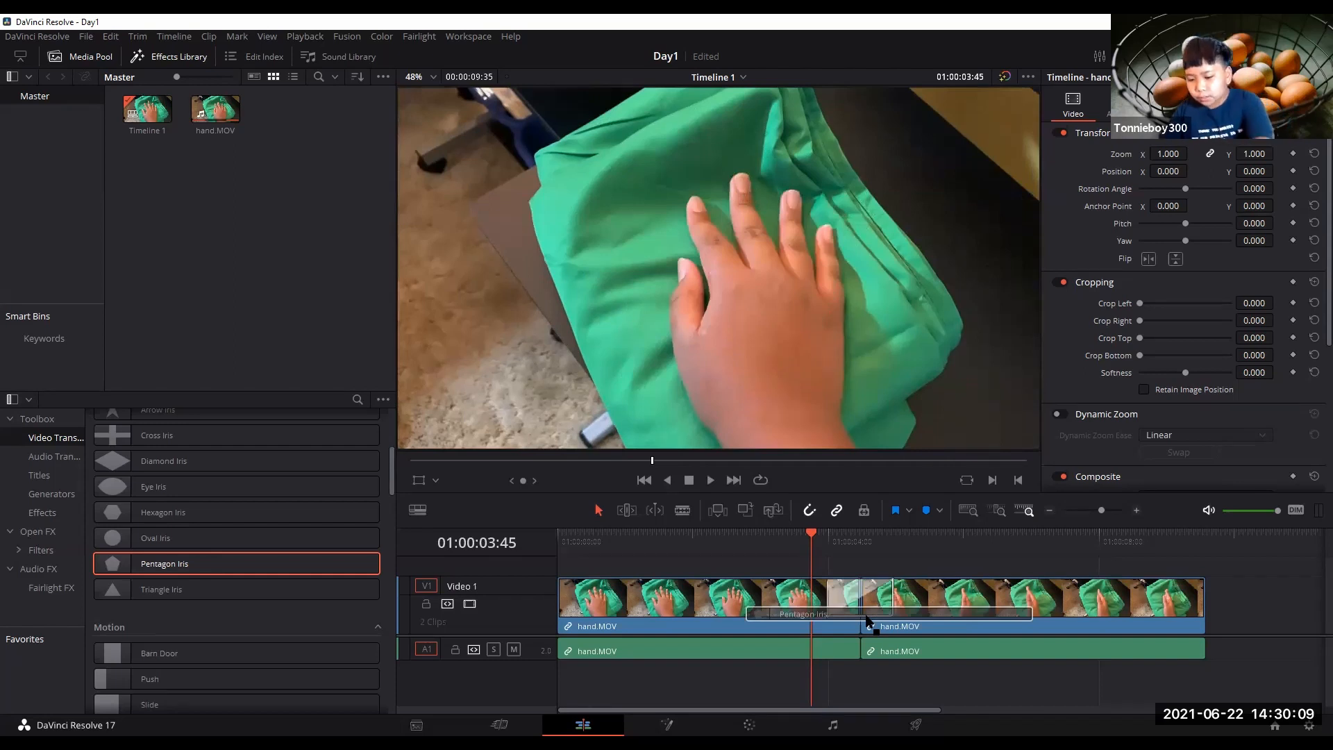
drag(867, 618, 868, 618)
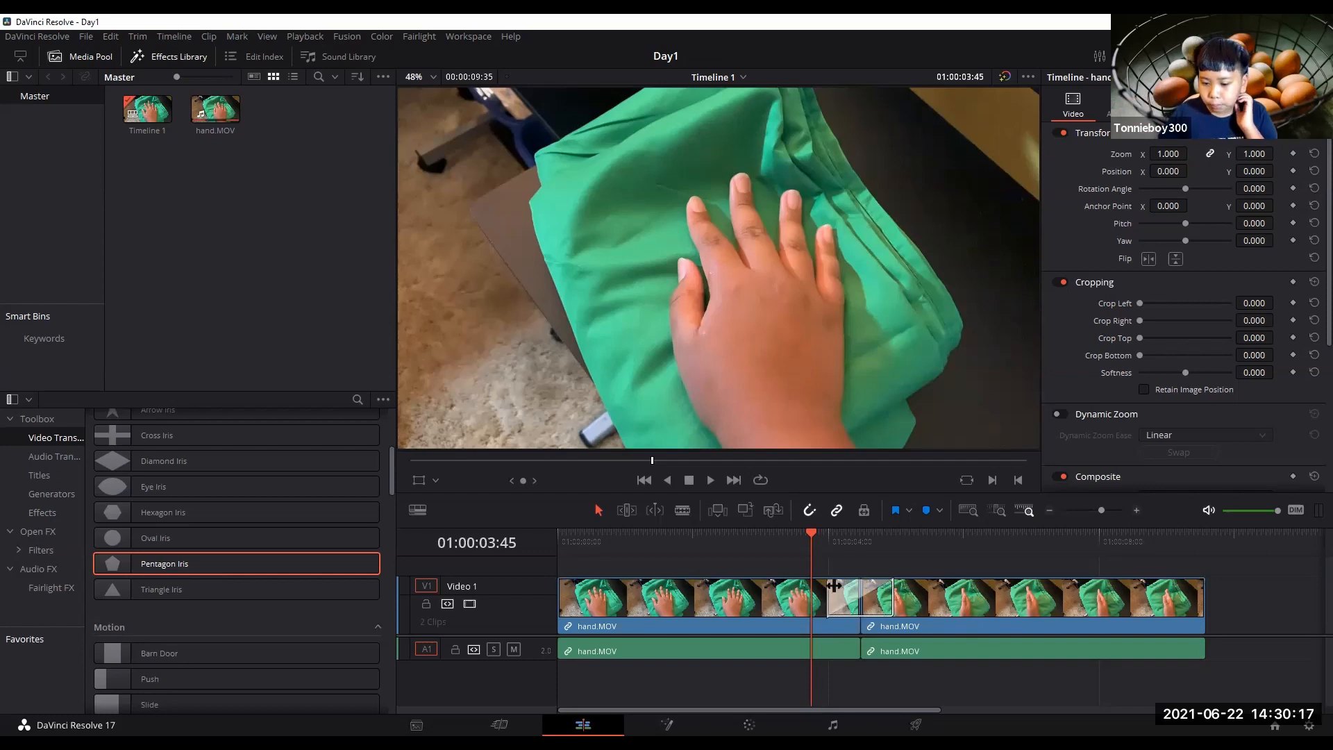
Play the timeline from the start and scrub back and forth over the transition to review it.
drag(814, 537, 559, 541)
click(710, 480)
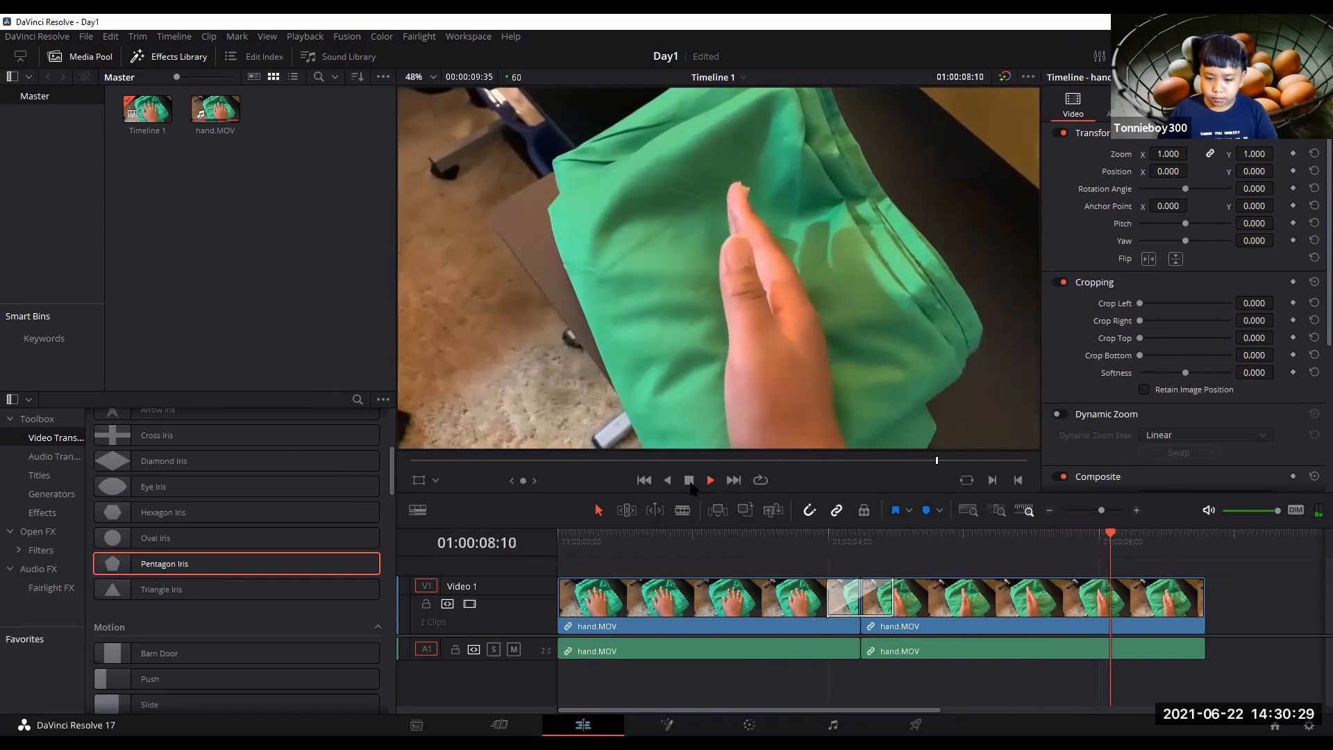
key(space)
click(896, 542)
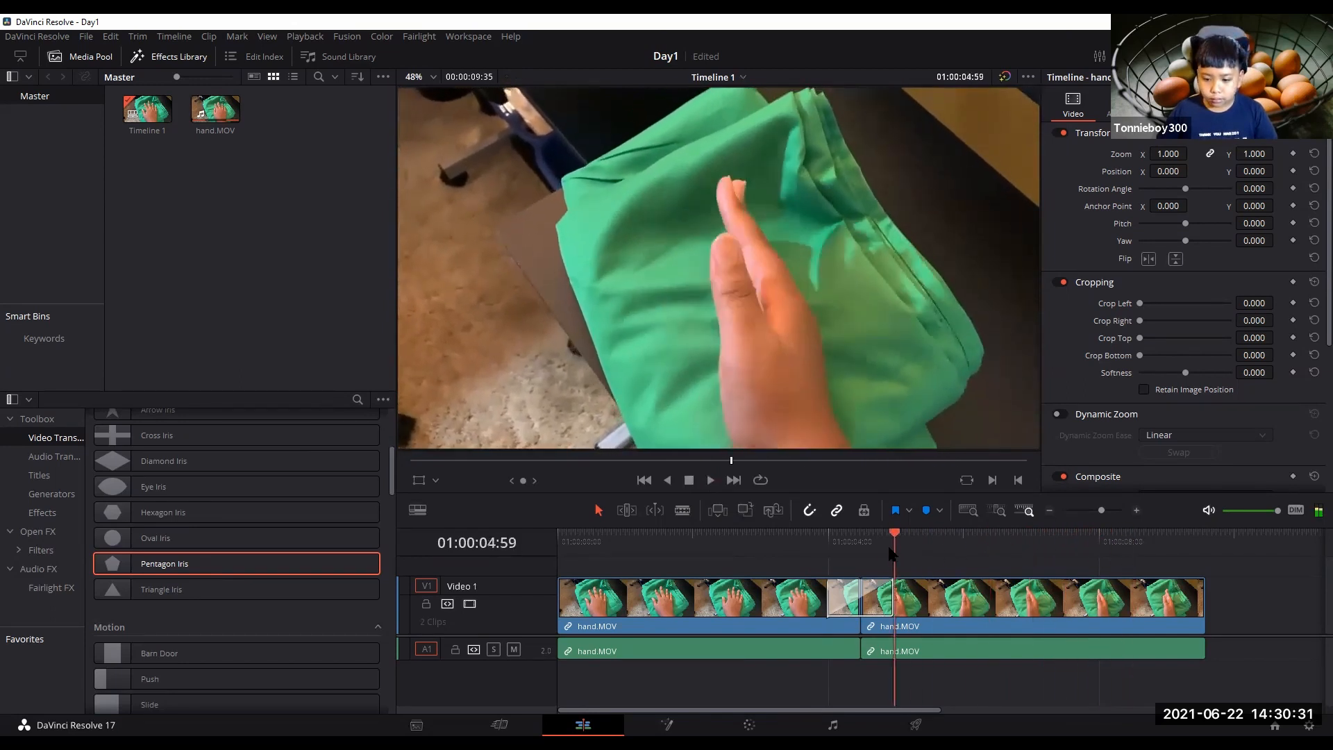
key(j)
drag(794, 556, 853, 559)
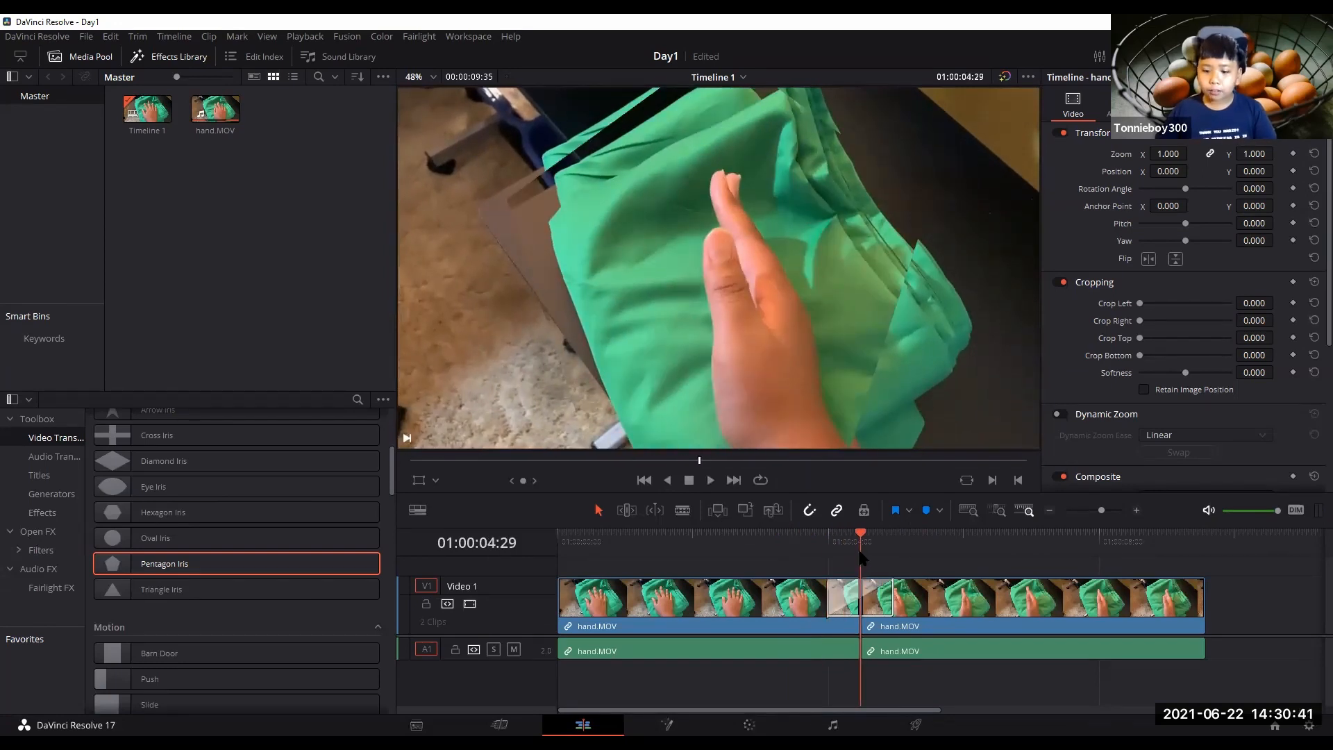
Select the first hand.MOV clip and set its Zoom to 2.
drag(864, 559, 538, 543)
click(736, 599)
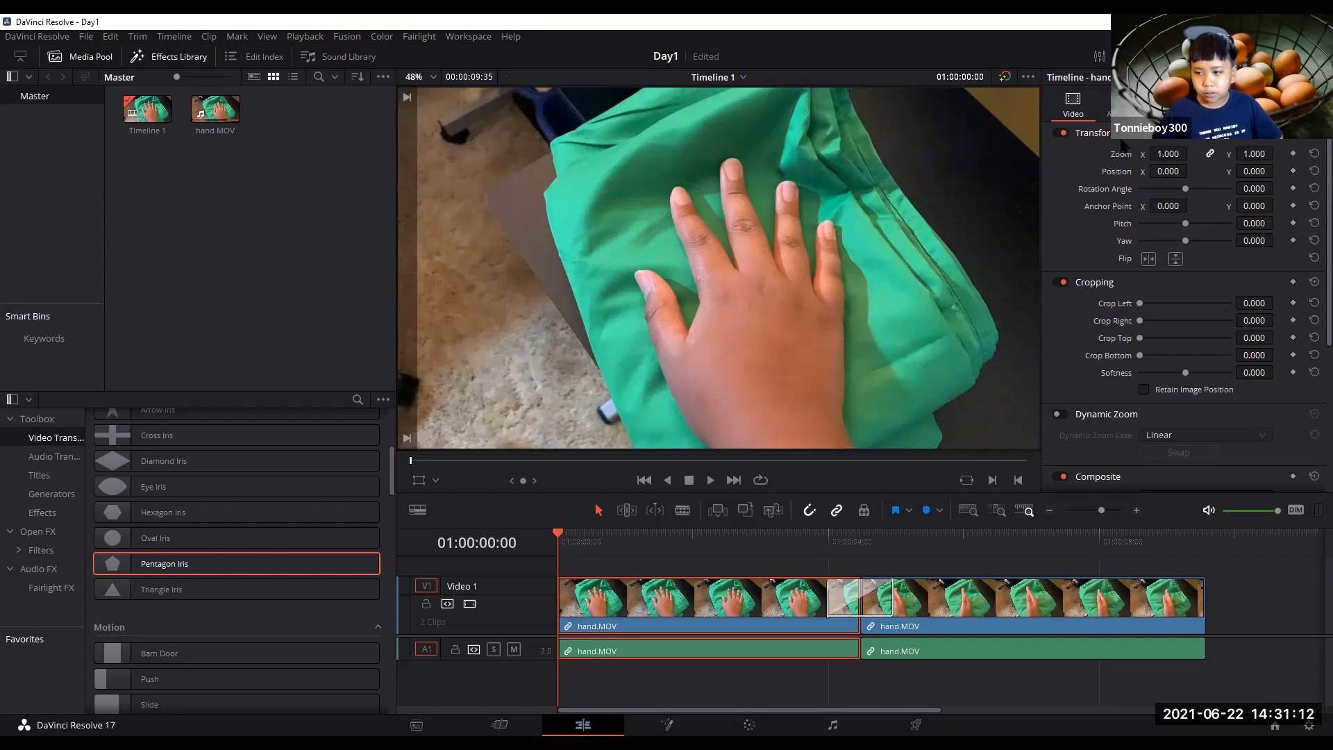
click(1173, 154)
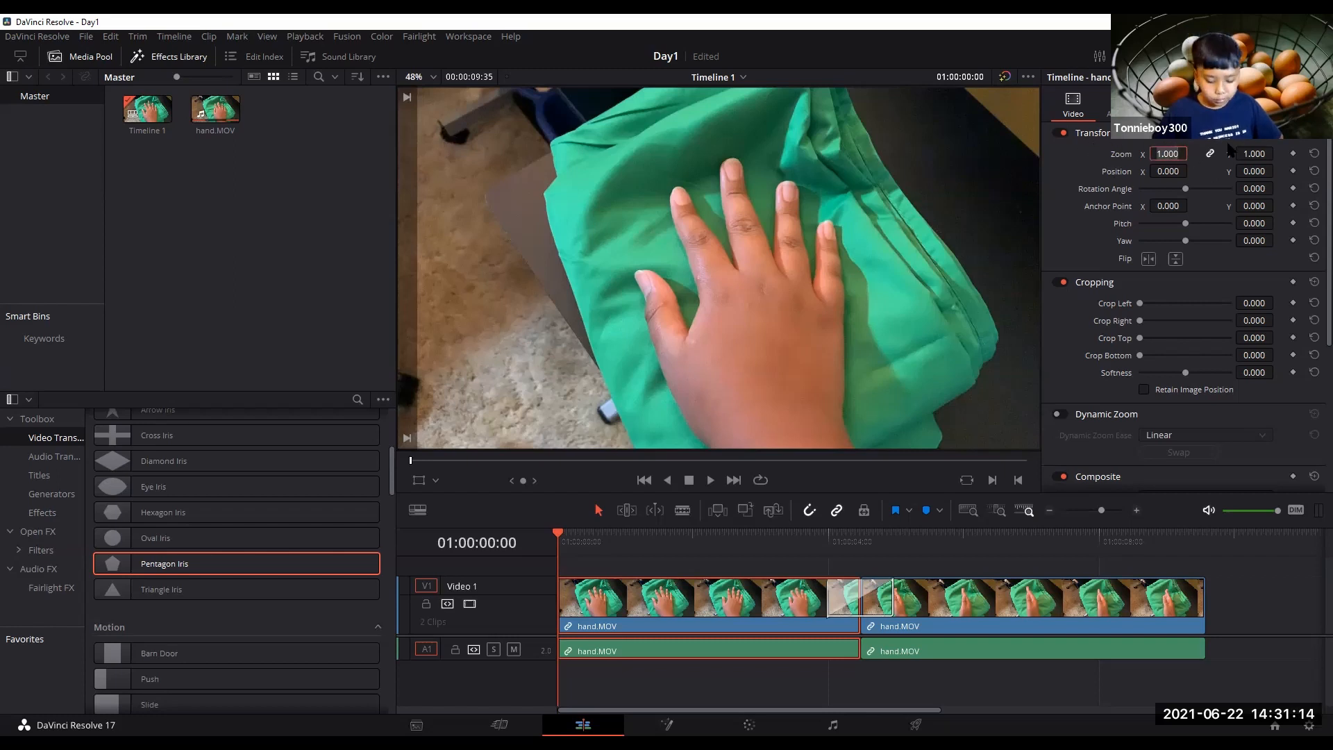
text(2)
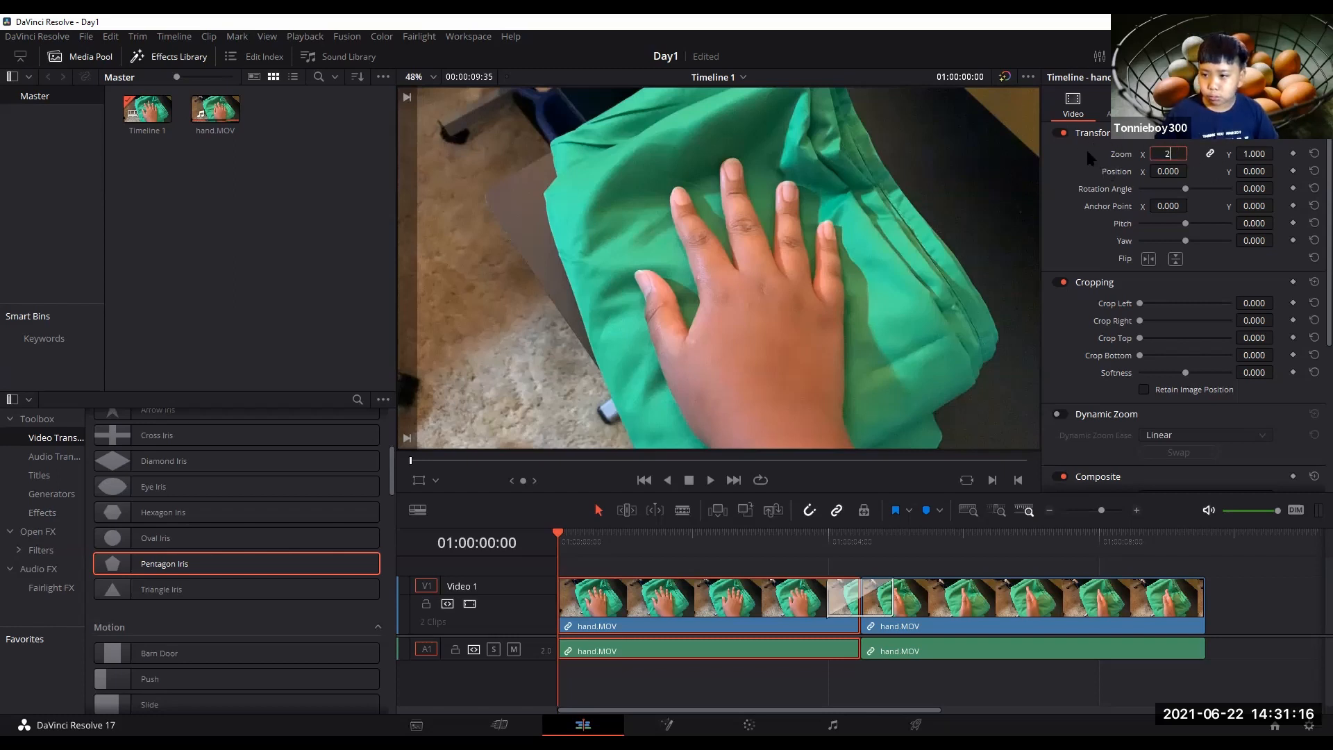
key(Return)
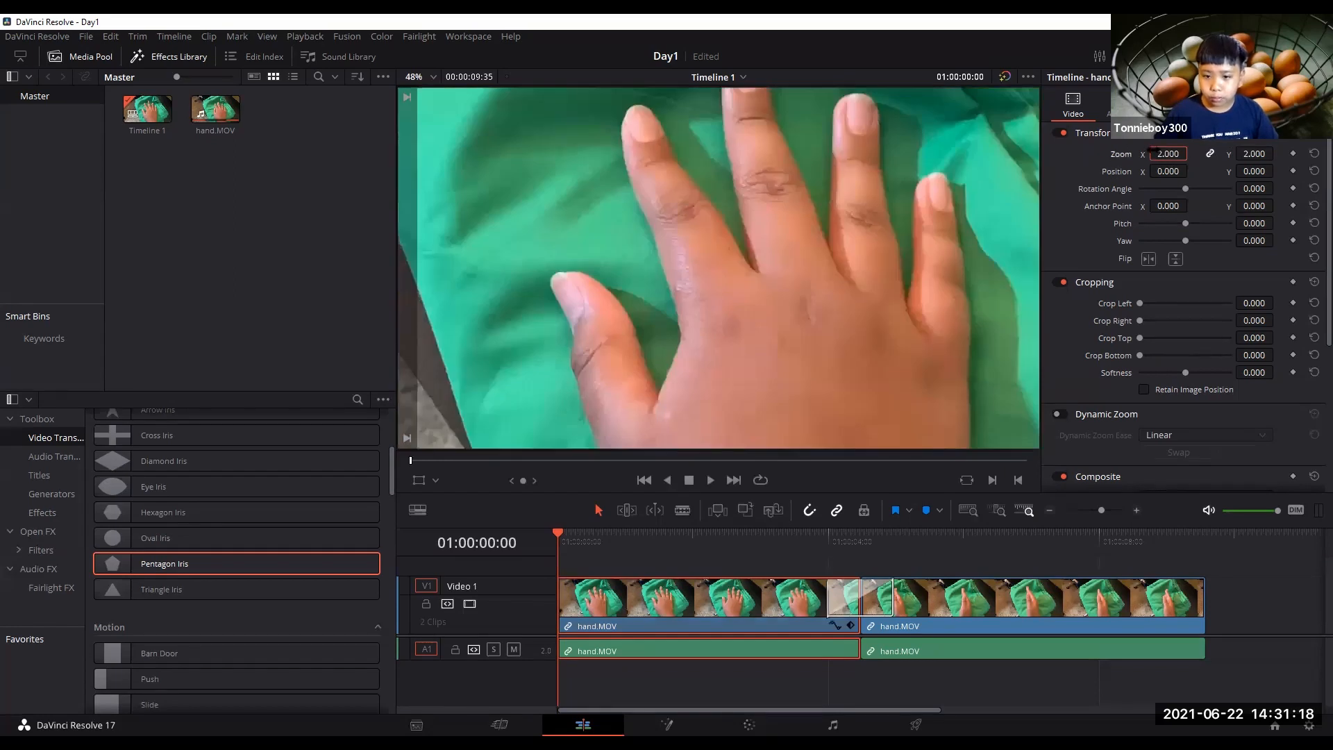
Play the timeline and select the two clips in turn to inspect their transform settings.
click(710, 480)
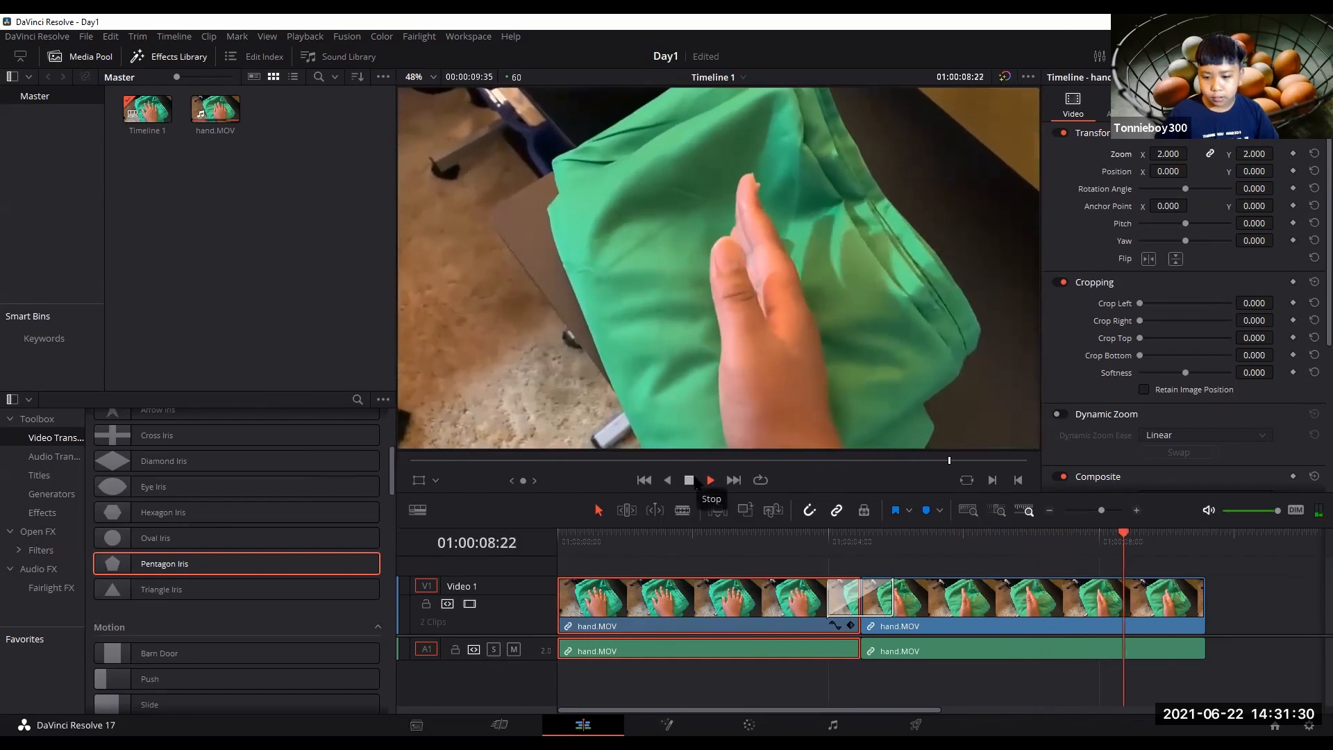
click(1082, 596)
click(764, 602)
click(1029, 595)
click(759, 613)
click(1059, 627)
click(744, 585)
click(969, 599)
click(702, 600)
click(912, 584)
click(696, 600)
click(910, 597)
click(827, 596)
click(1016, 600)
Keyframe the second clip's Rotation Angle at 0 after the cut and at 360 at its end.
drag(1165, 571, 1010, 590)
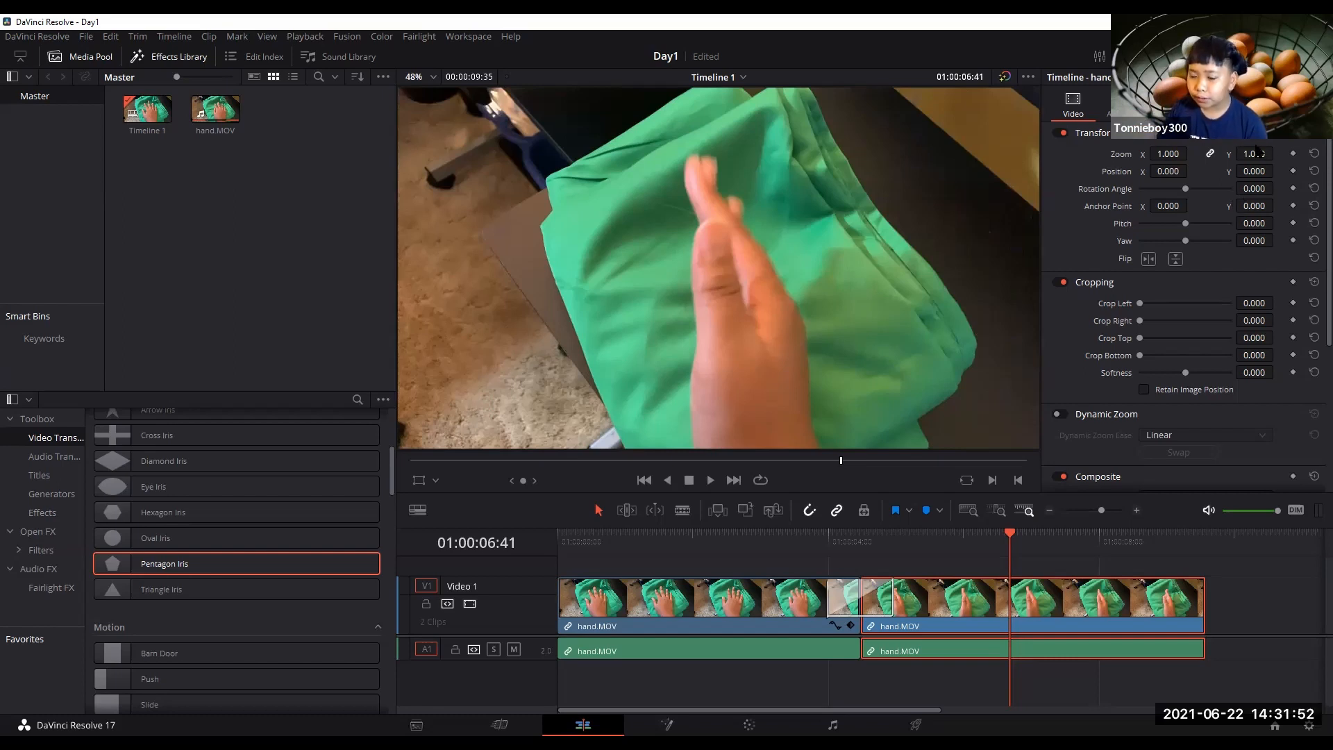
drag(1007, 539, 861, 539)
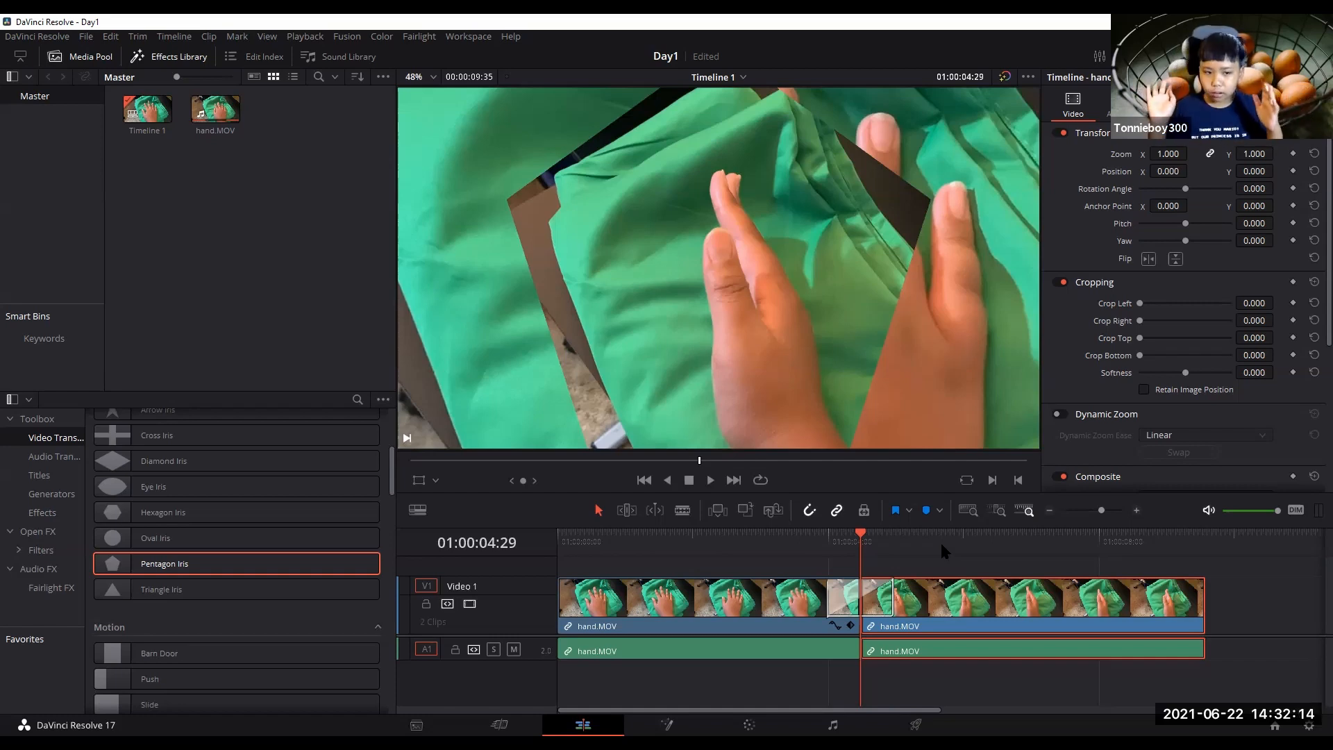
drag(863, 540, 896, 535)
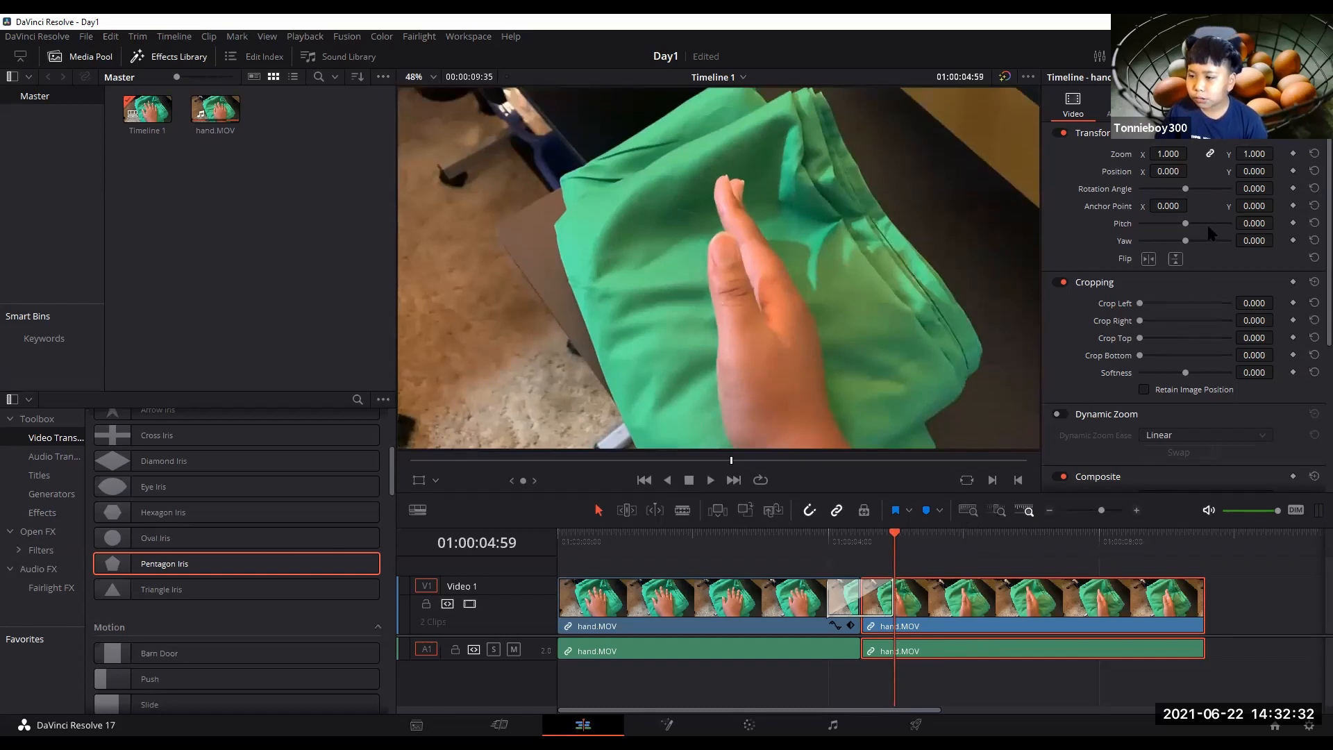
click(1294, 189)
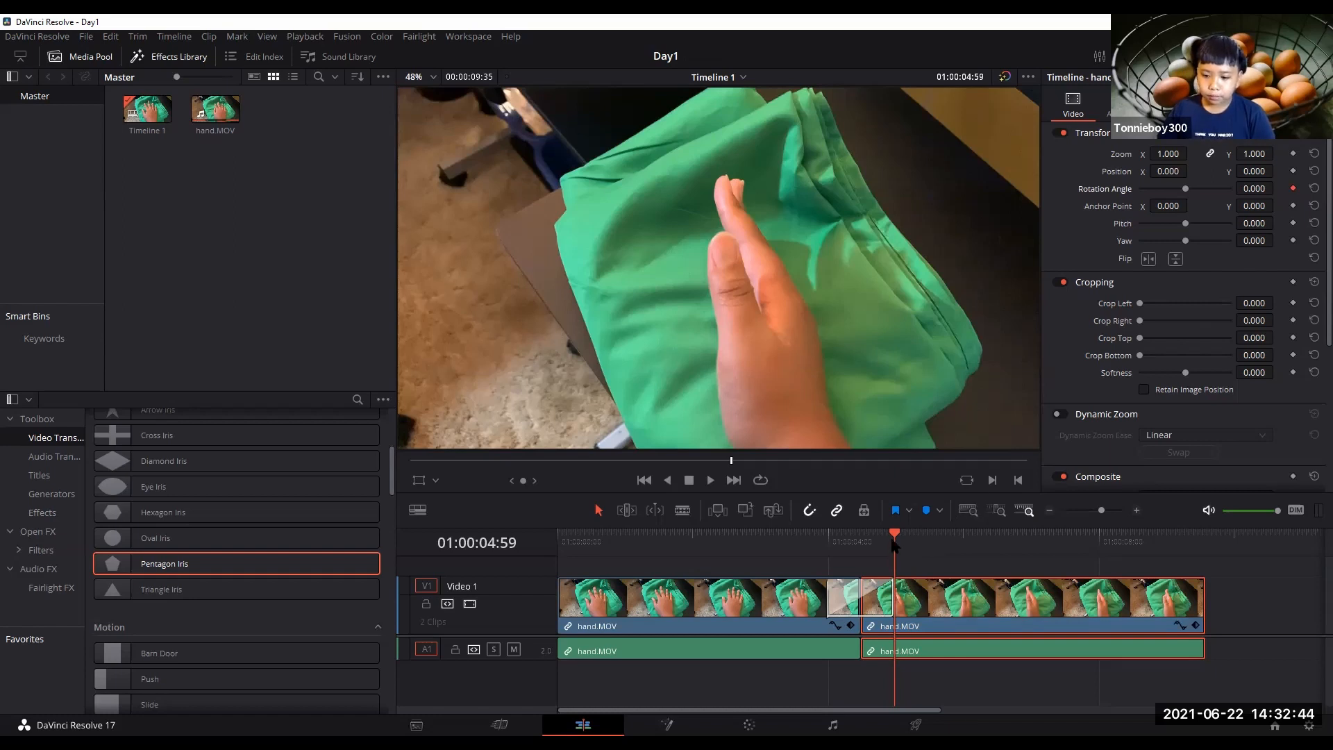
drag(895, 545, 1199, 556)
key(Left)
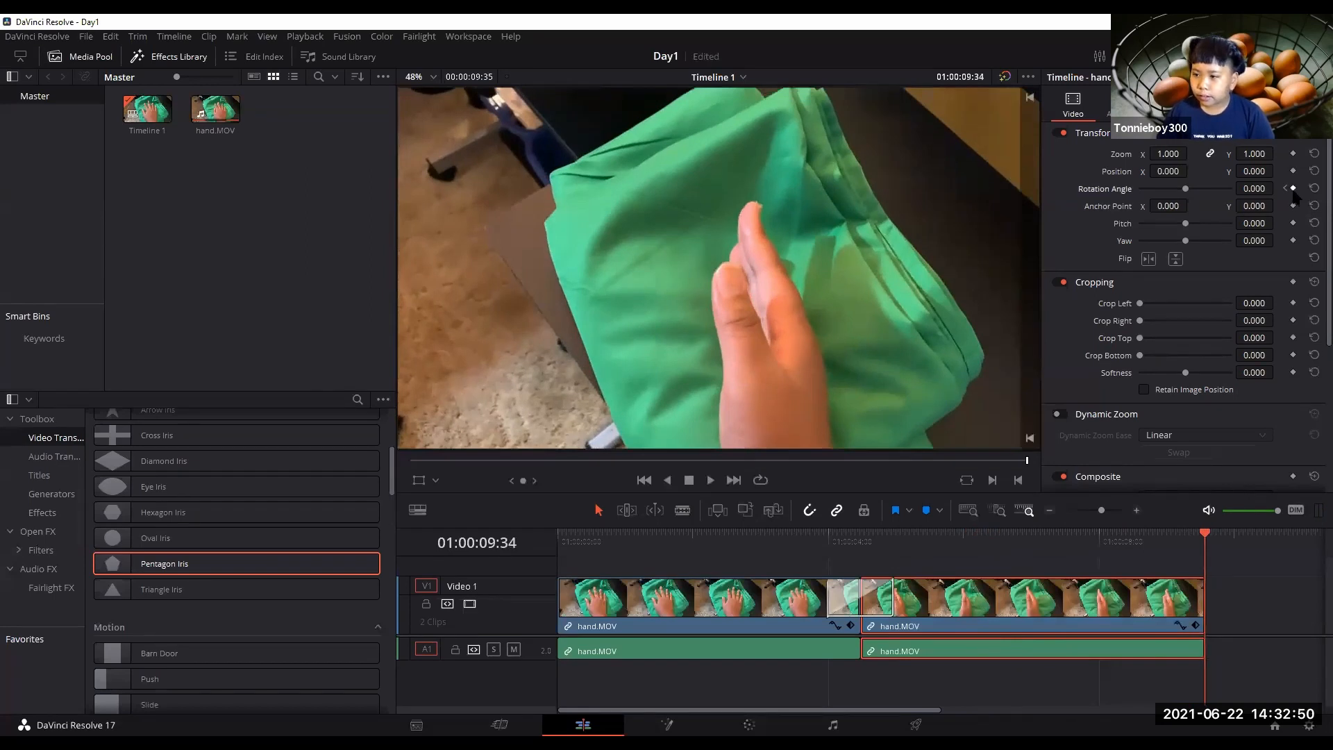
click(1293, 188)
drag(1185, 189, 1236, 198)
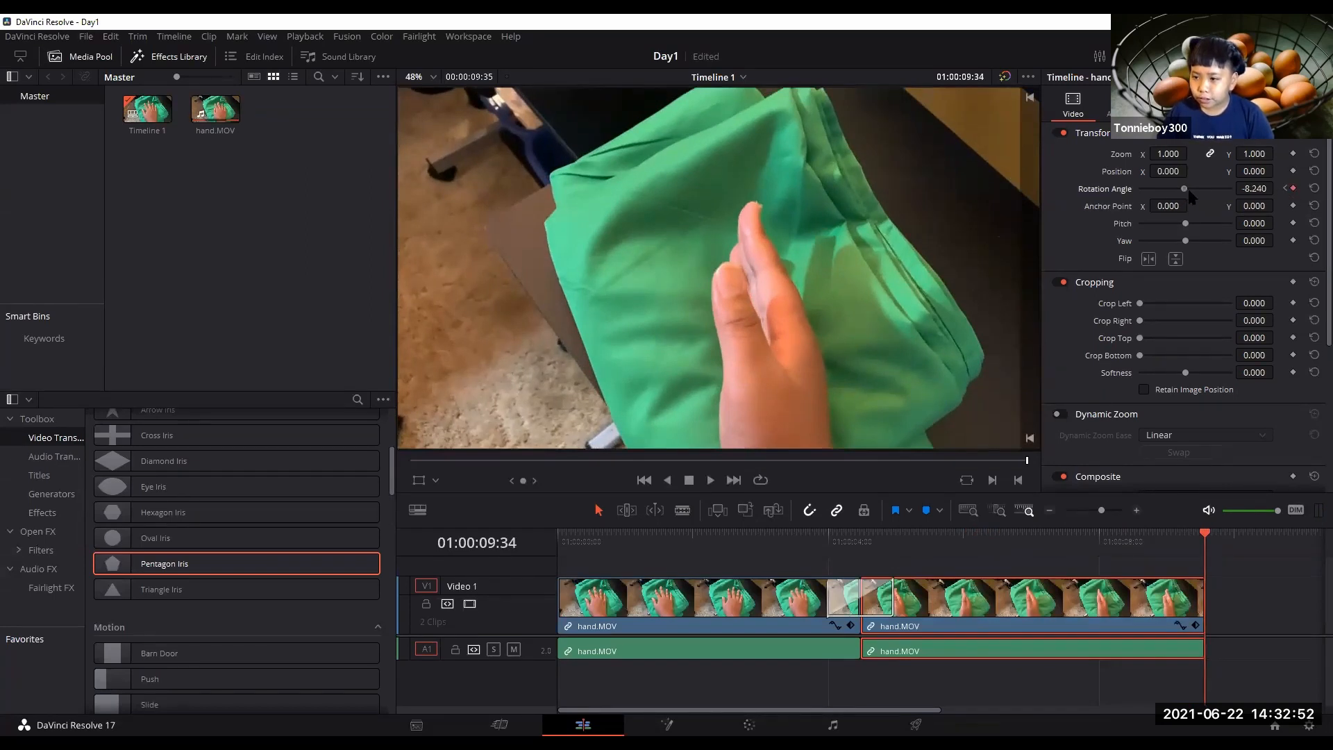
Scrub to the transition and play the timeline to review the rotation.
drag(1212, 543, 852, 583)
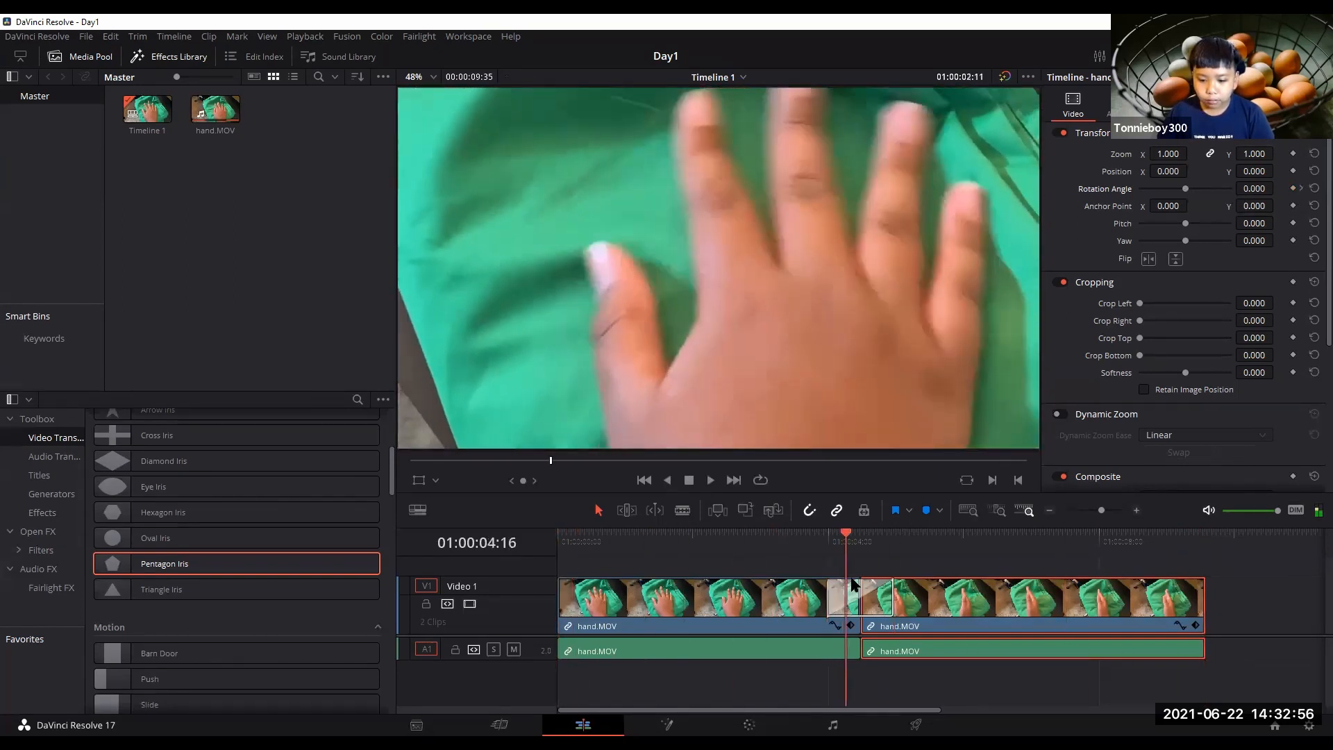
click(710, 480)
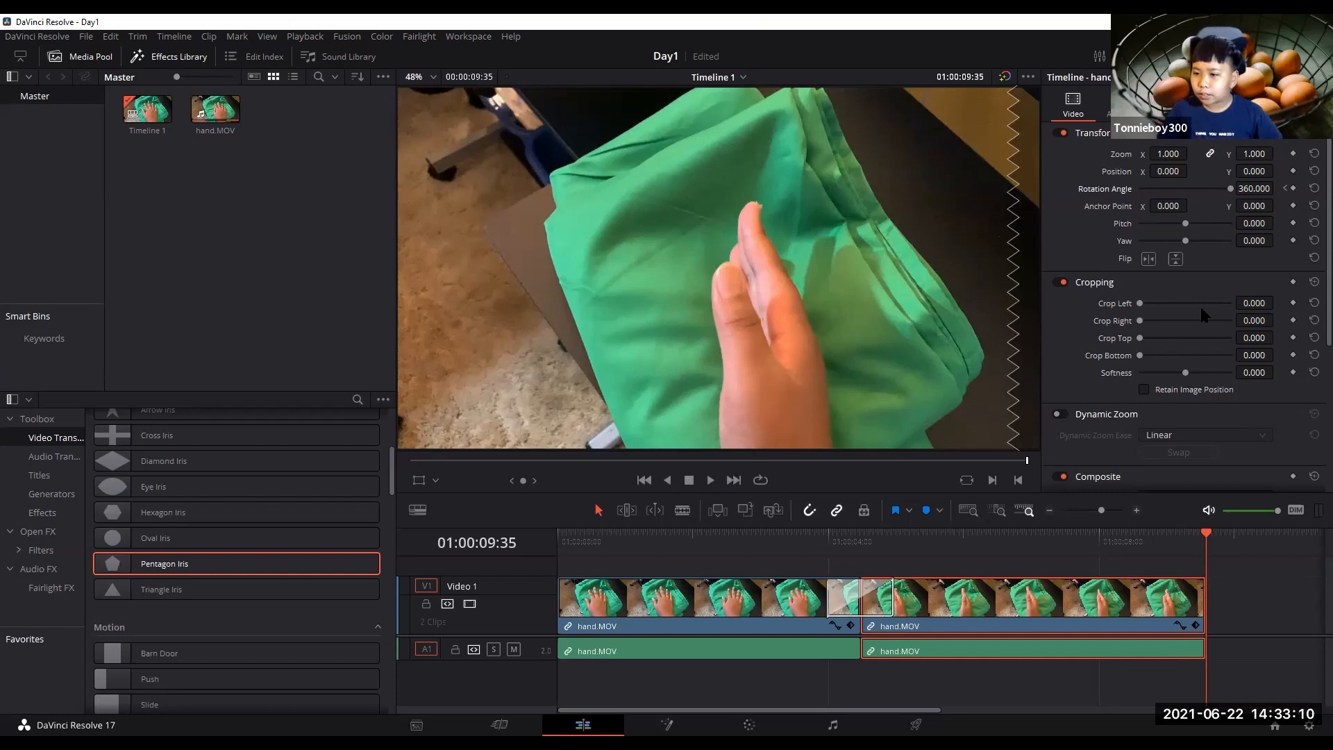
Keyframe the first clip's Zoom at 0 at 01:00:02:00 and at 2 at 01:00:03:59.
drag(1212, 554, 519, 580)
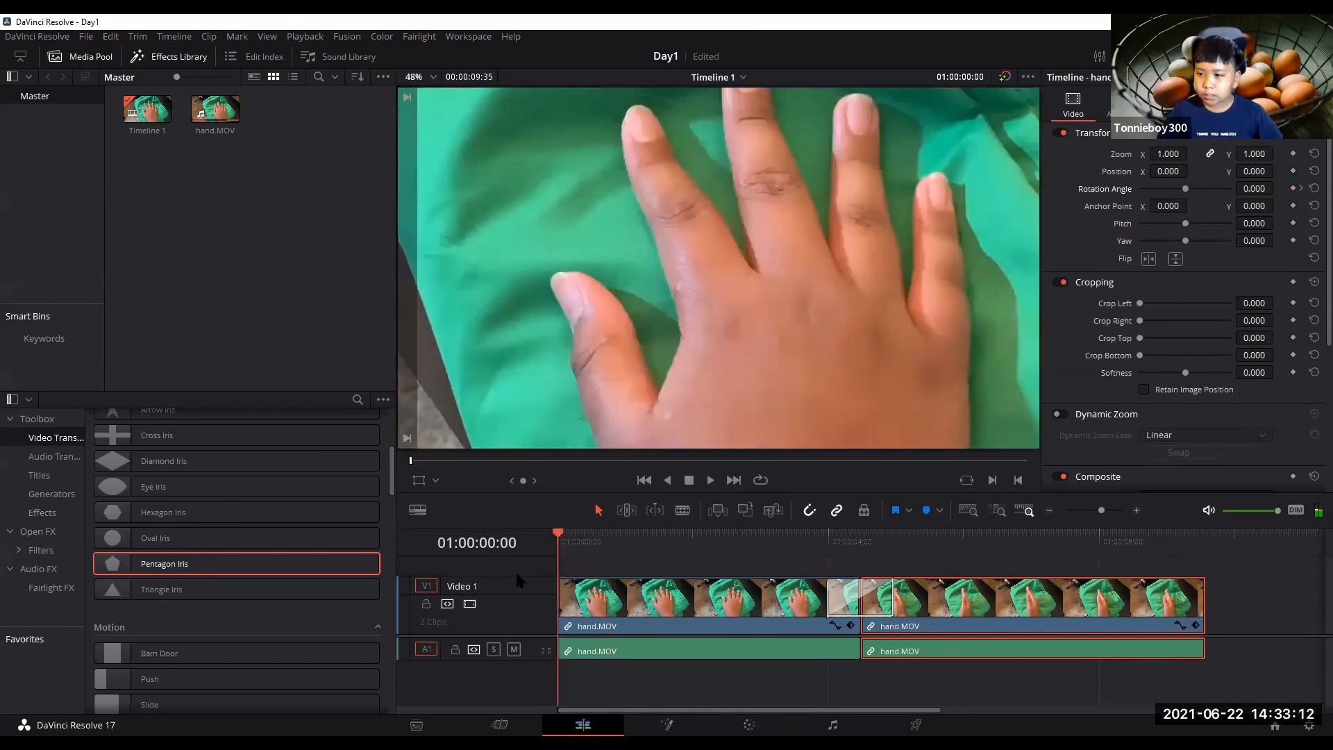
click(621, 598)
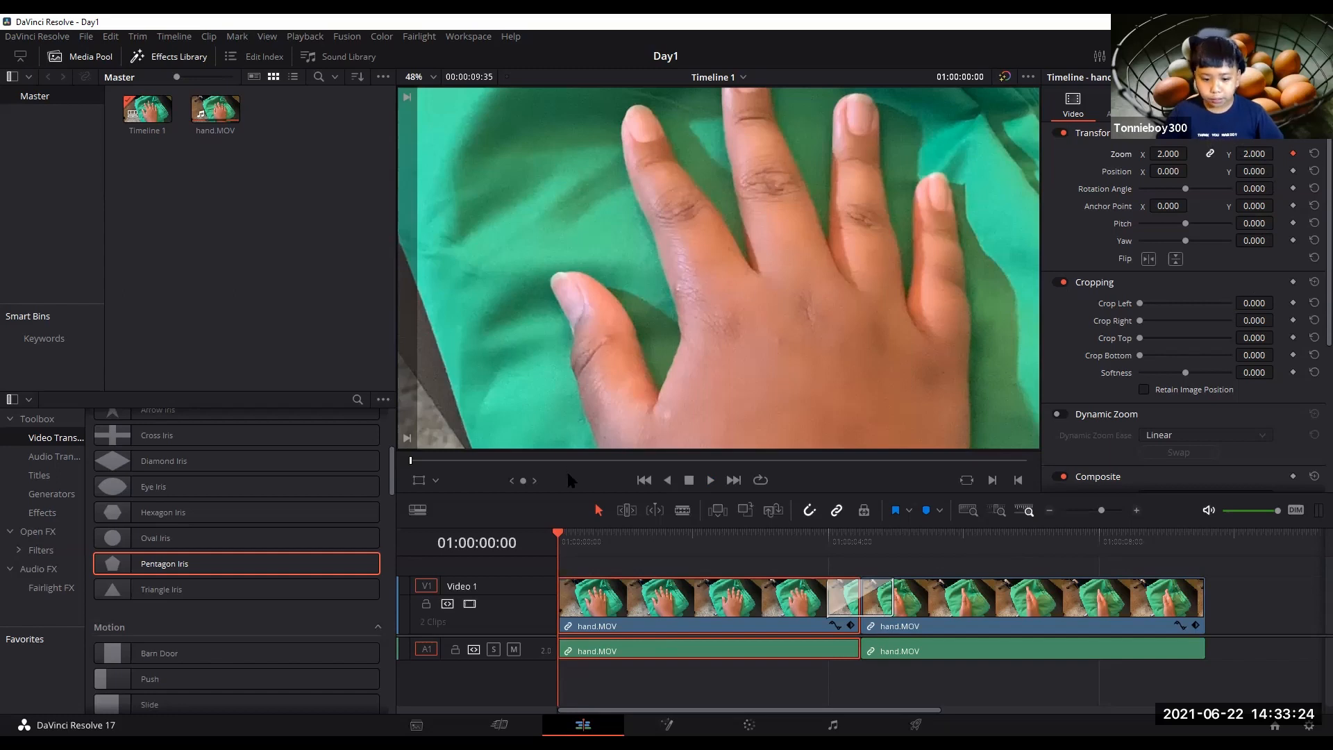
drag(560, 542, 693, 540)
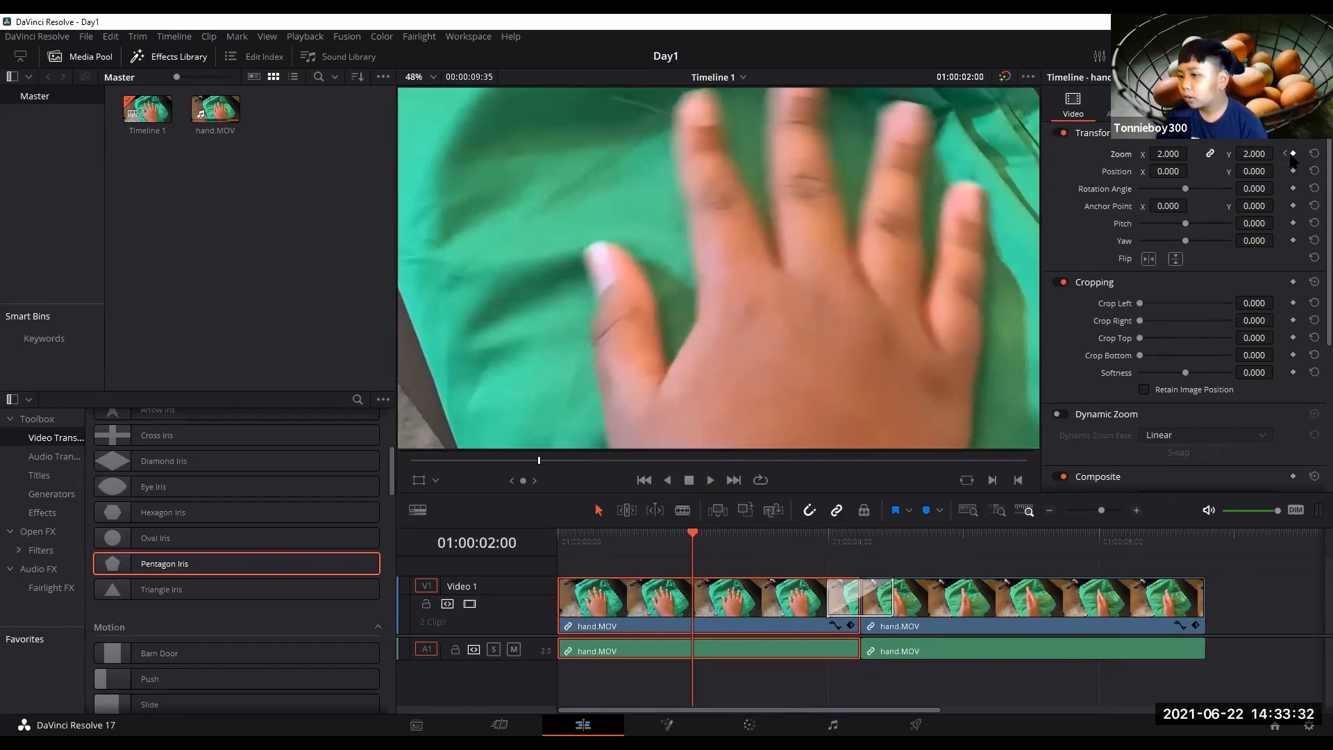
drag(1172, 156, 1192, 154)
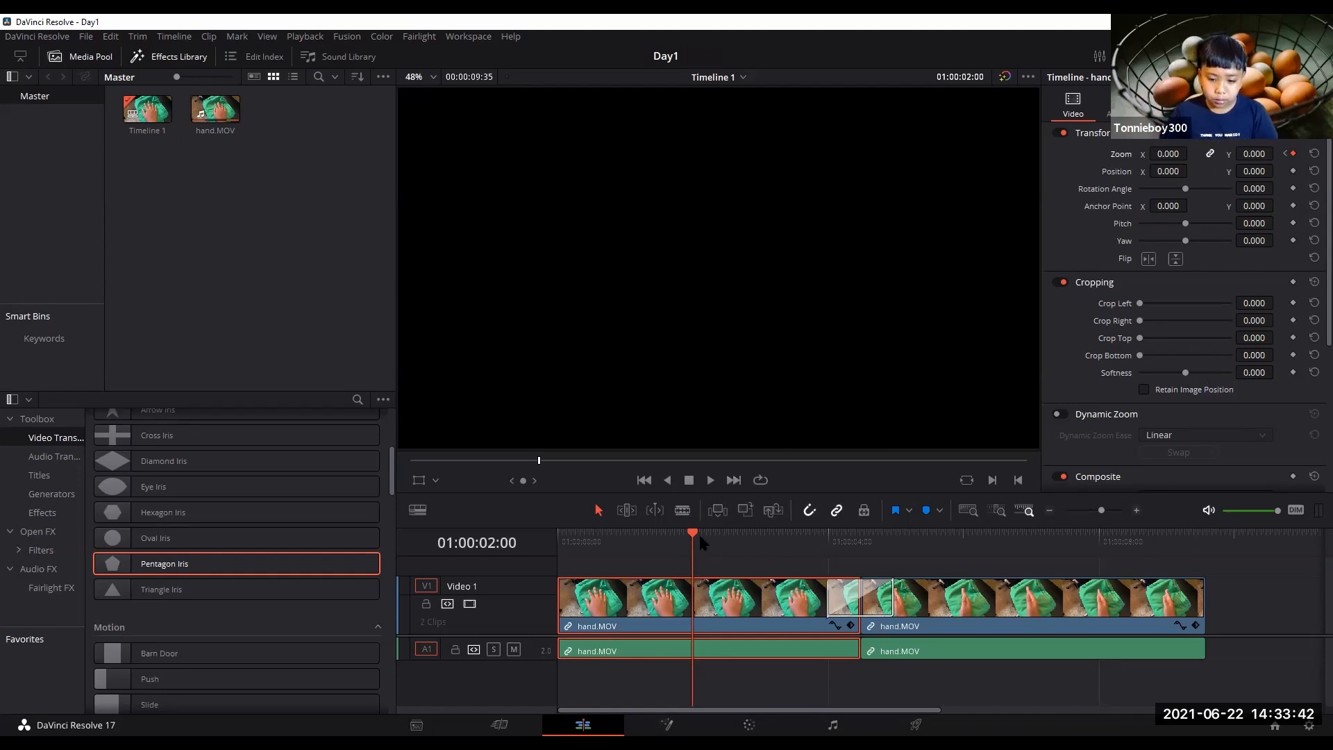
drag(696, 535, 818, 563)
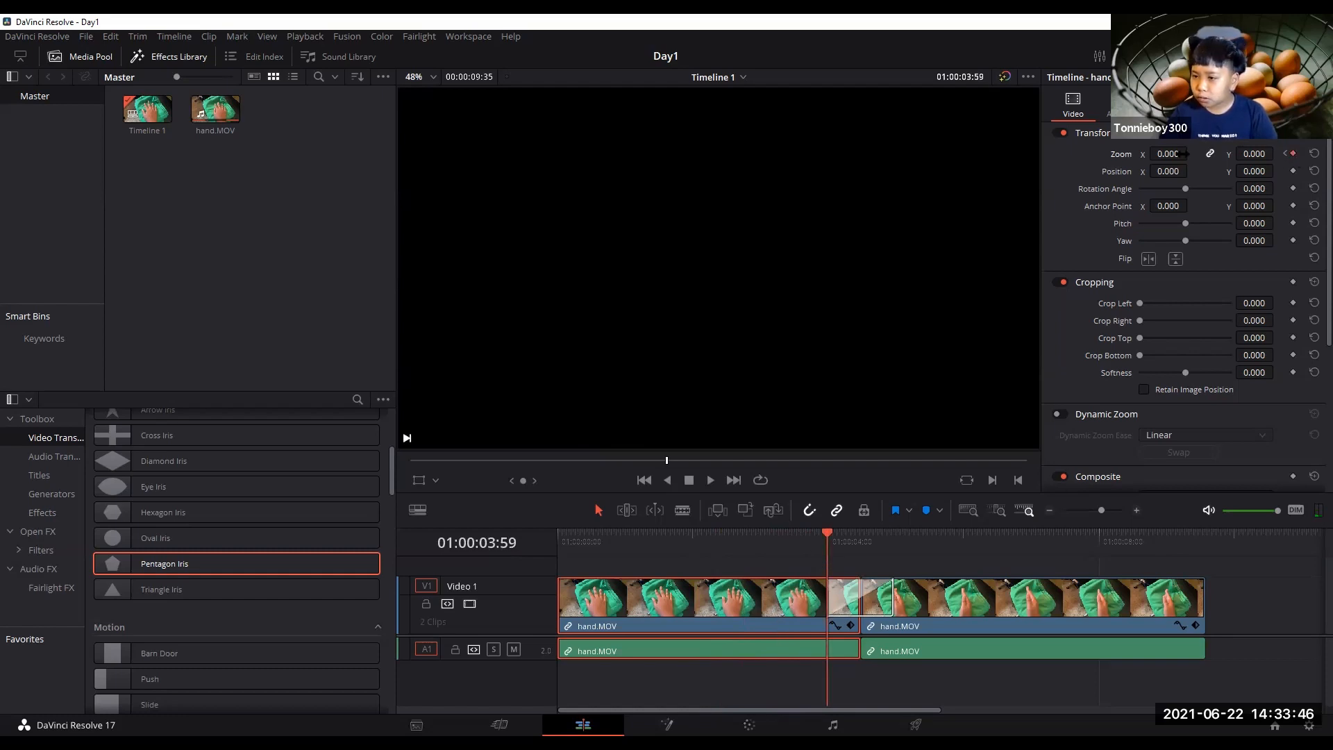
drag(1184, 154, 1184, 154)
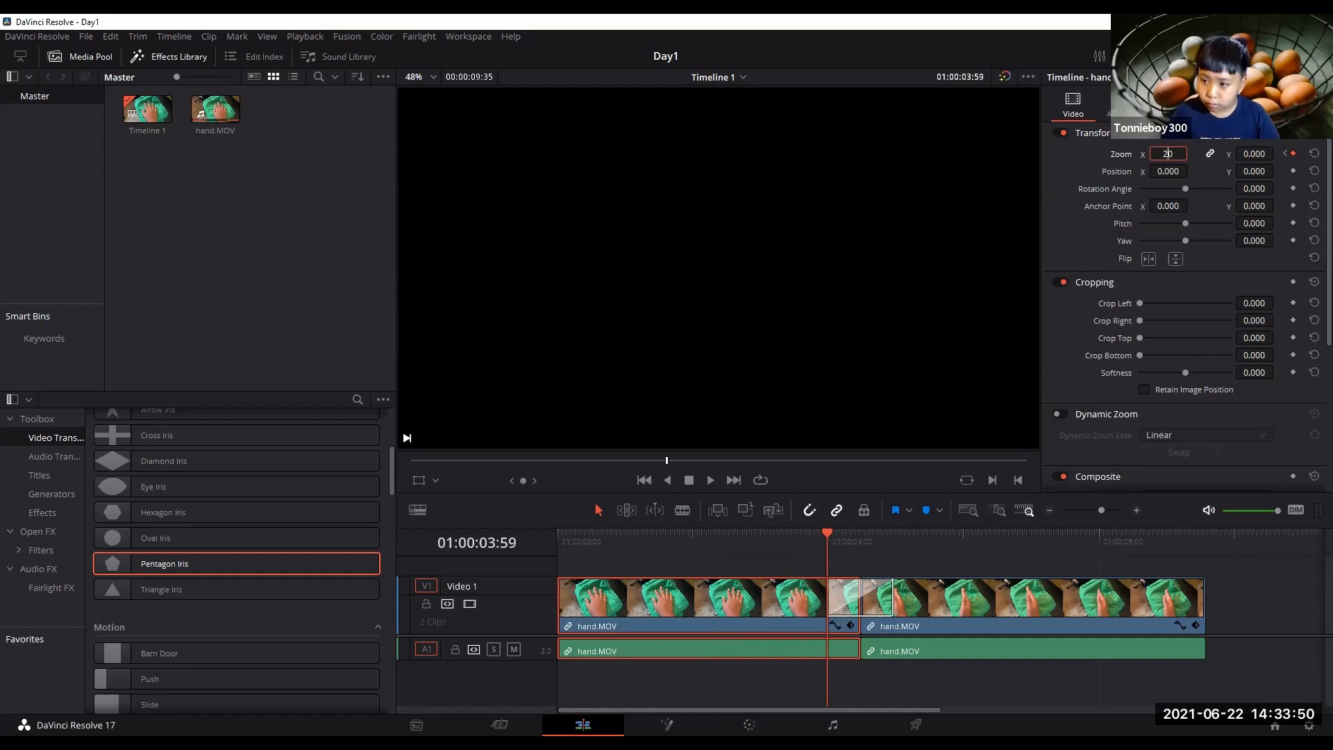
click(1201, 141)
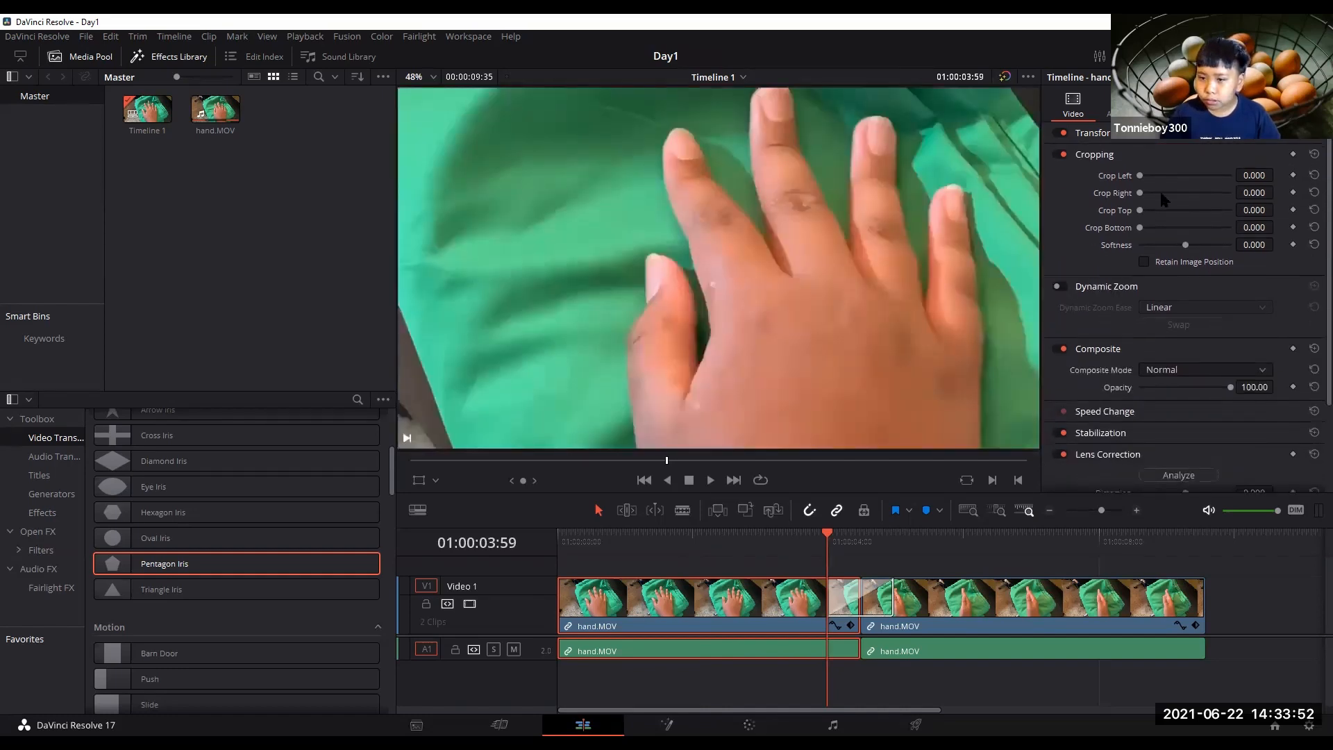
click(1226, 140)
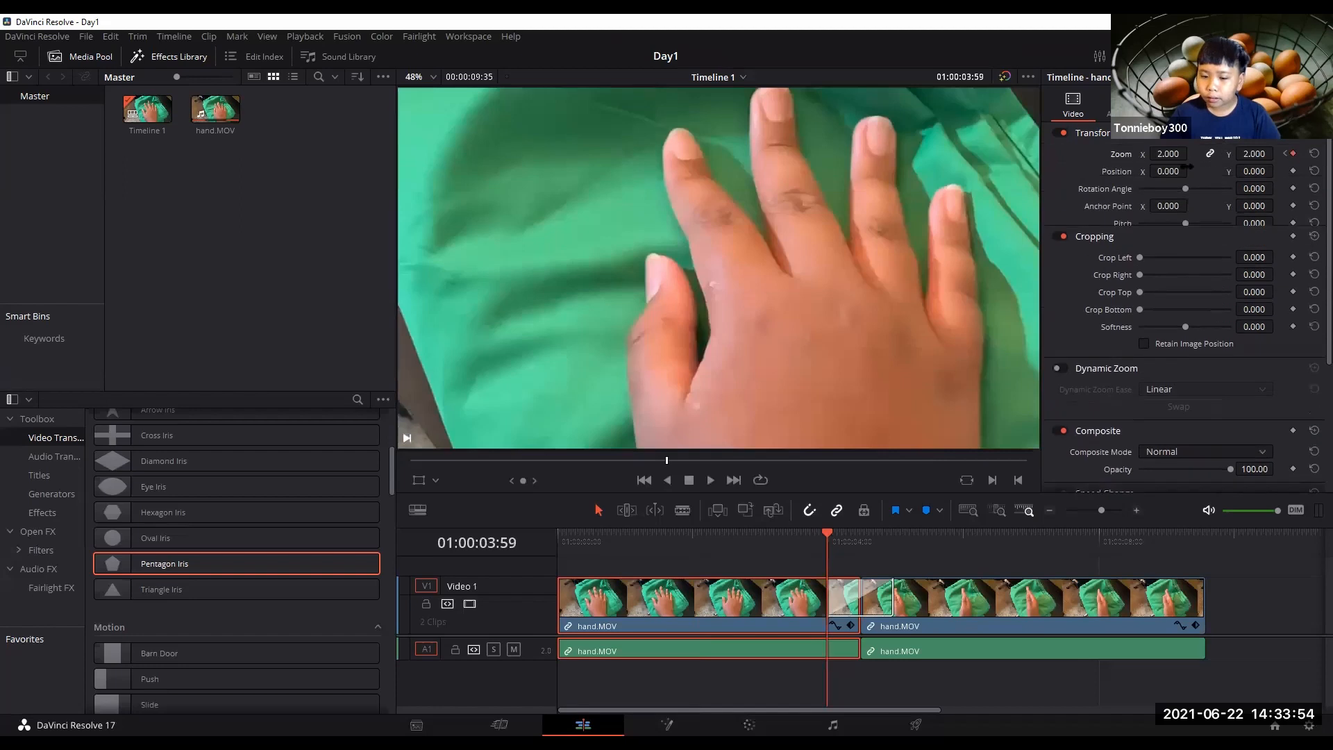
Play the timeline from the start to review the zoom and rotation animation.
drag(824, 556, 561, 548)
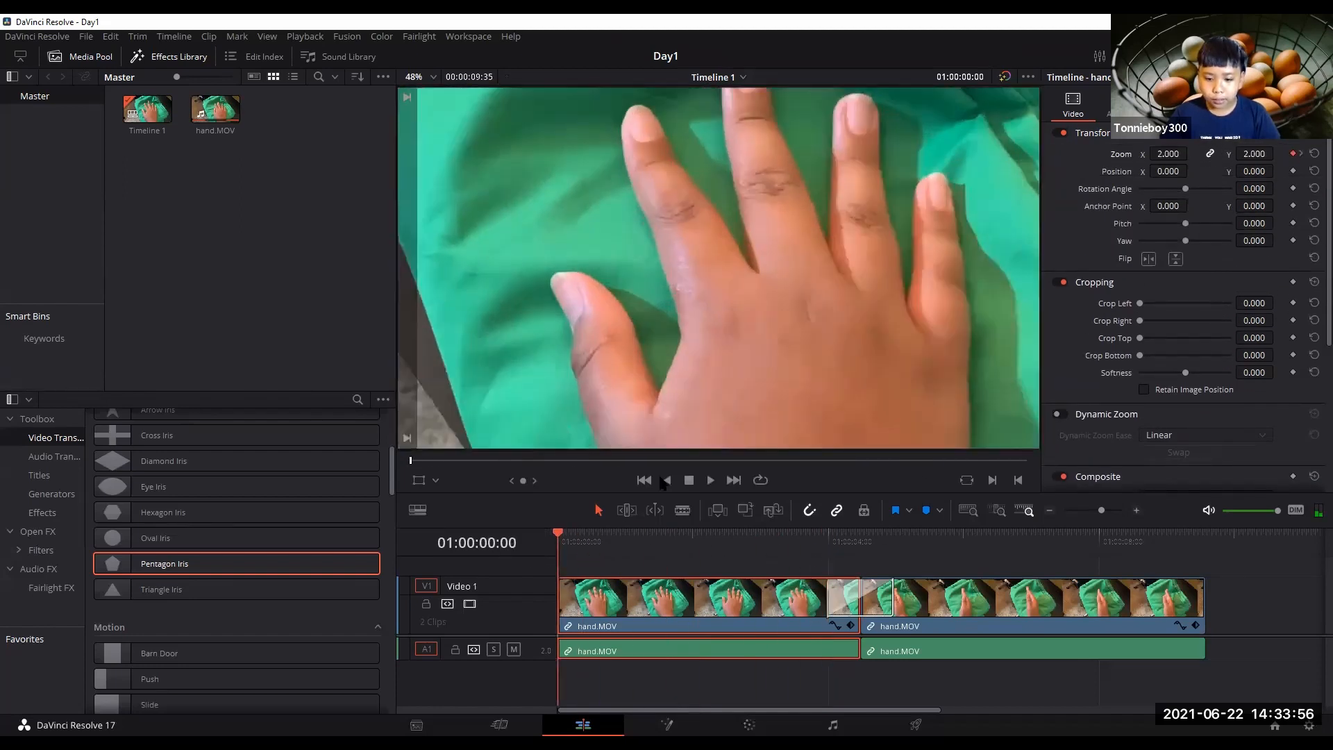
click(711, 480)
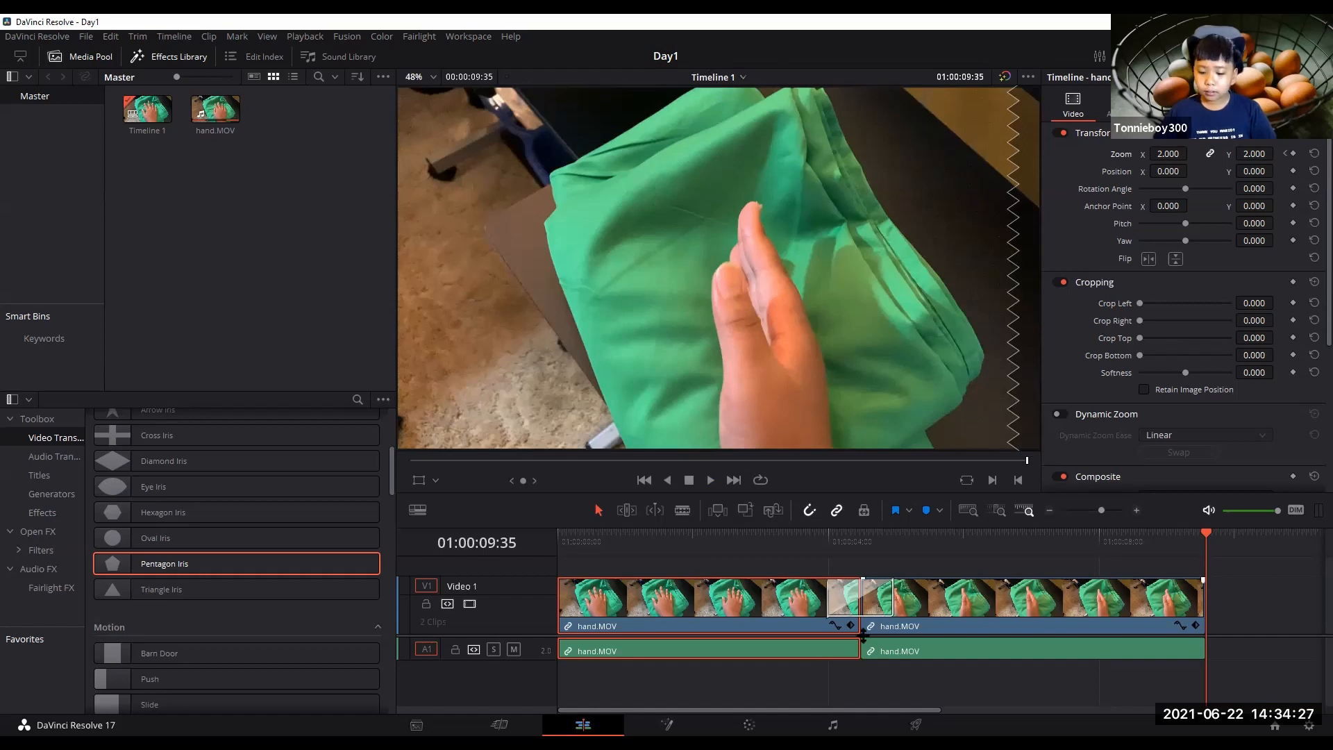
drag(1174, 571, 1203, 596)
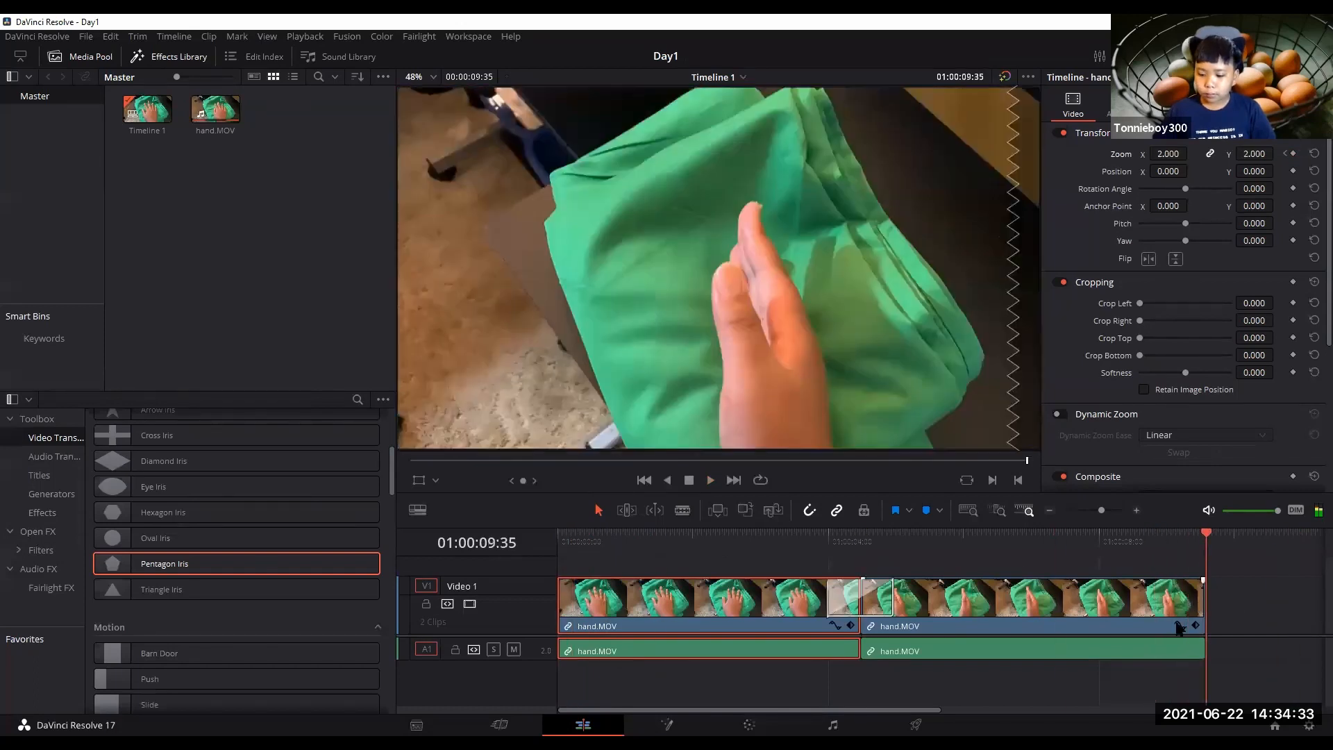
Open the Deliver page, look over the render settings and choose the YouTube 1080p preset.
click(924, 724)
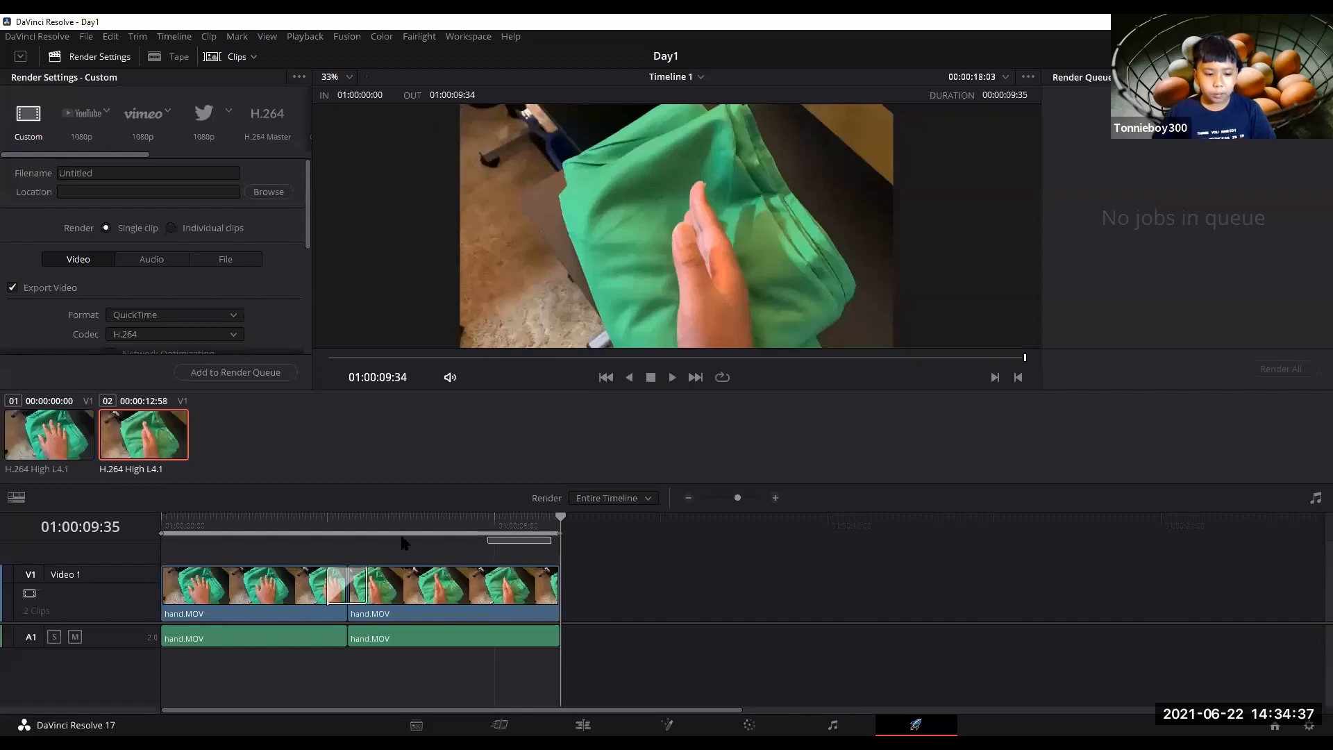
drag(562, 528, 156, 542)
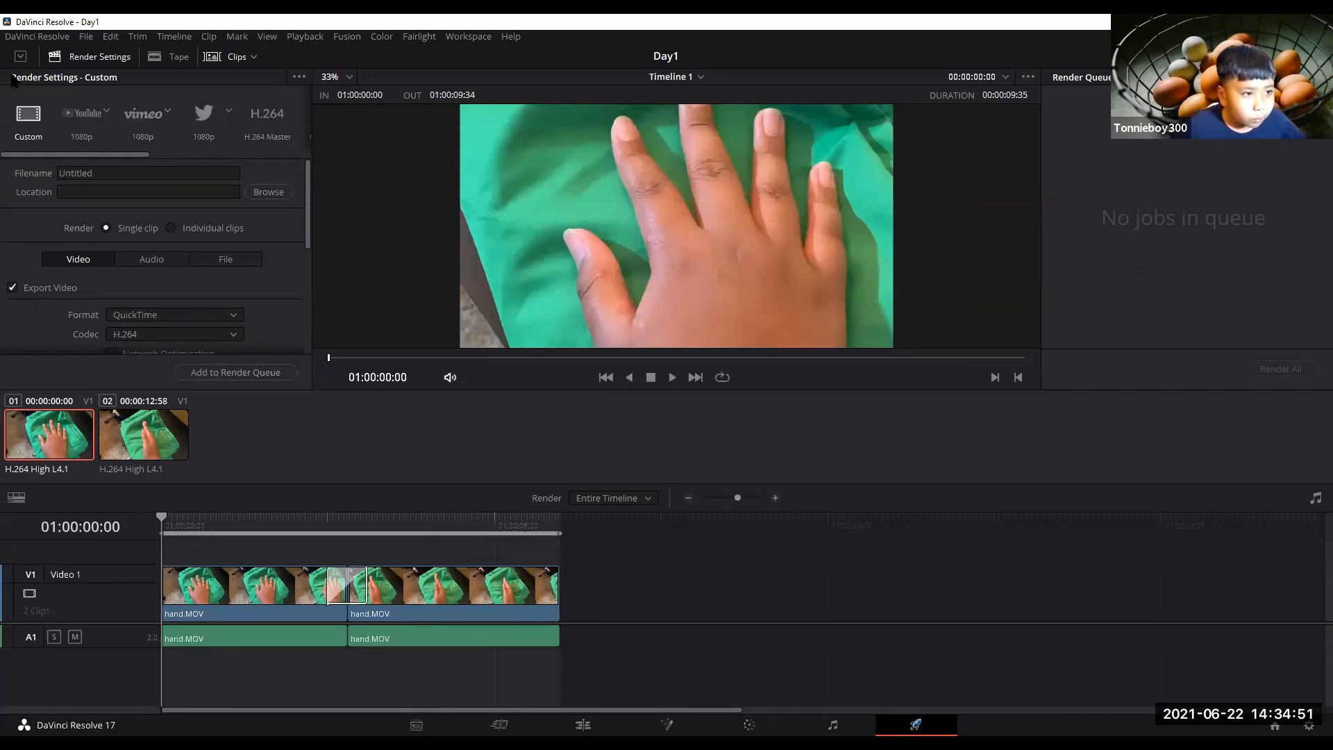
scroll(157, 253, down, 5)
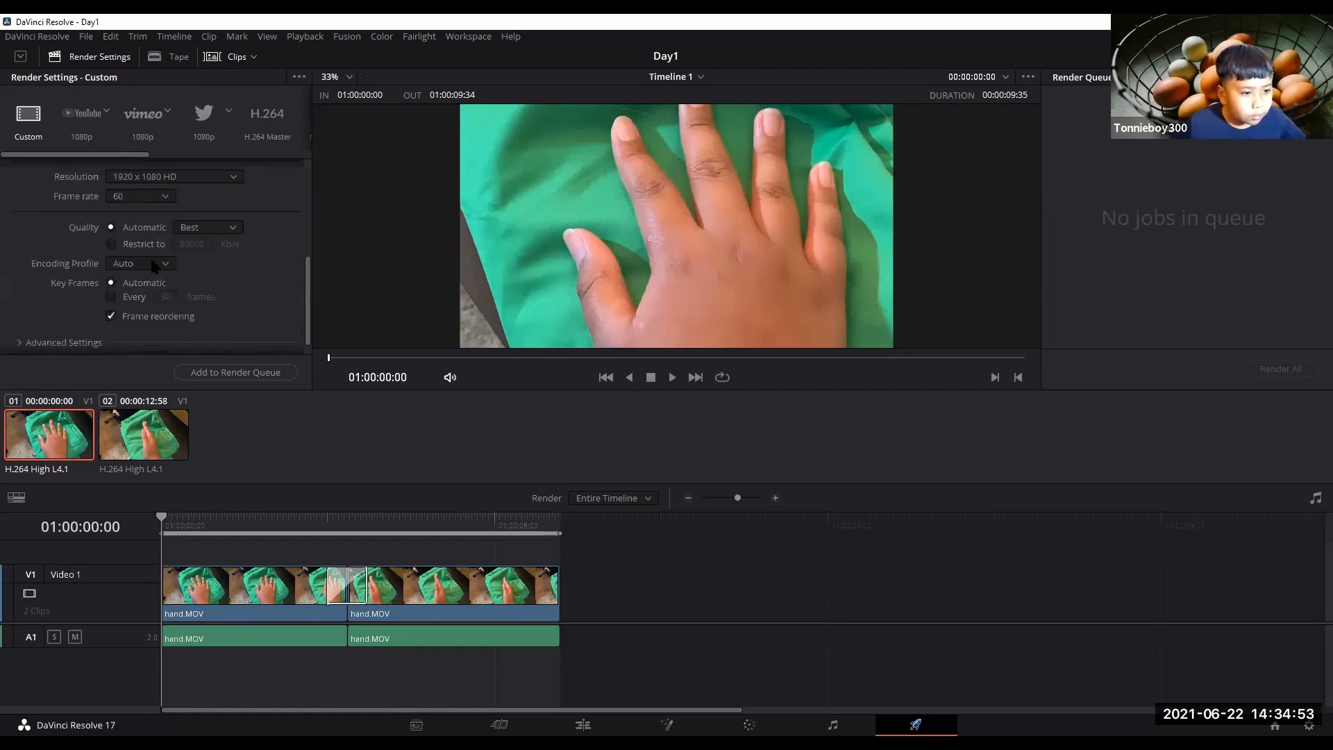
scroll(148, 269, up, 5)
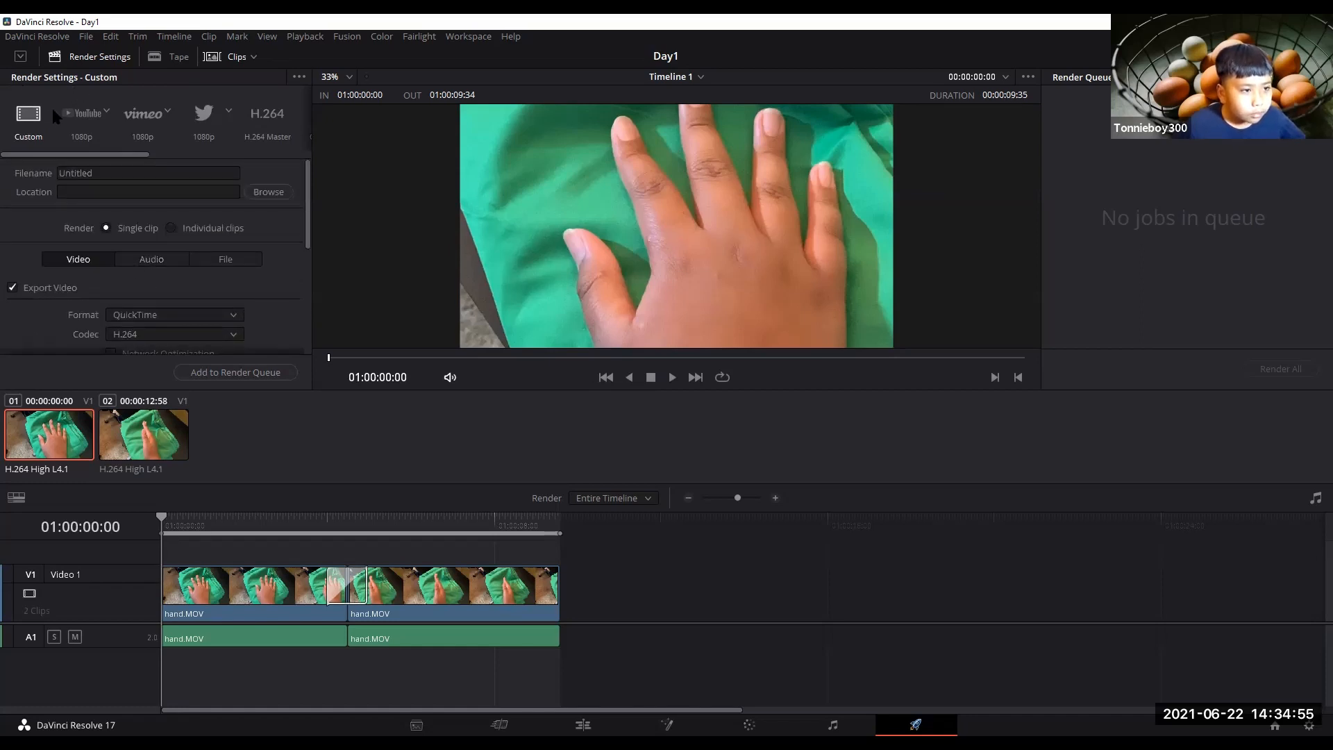
click(90, 125)
Set the render file name to handmovements.
click(215, 174)
key(BackSpace)
key(BackSpace)
key(BackSpace)
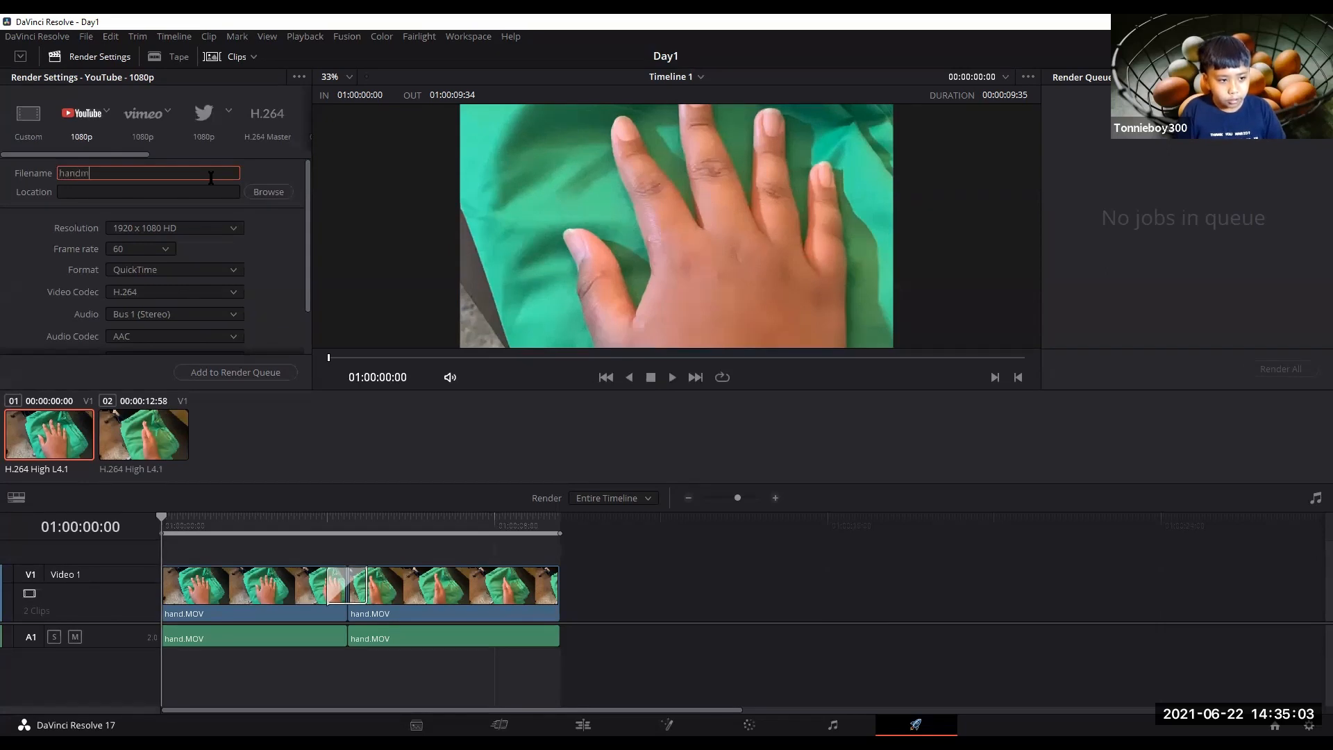
text(handmovements)
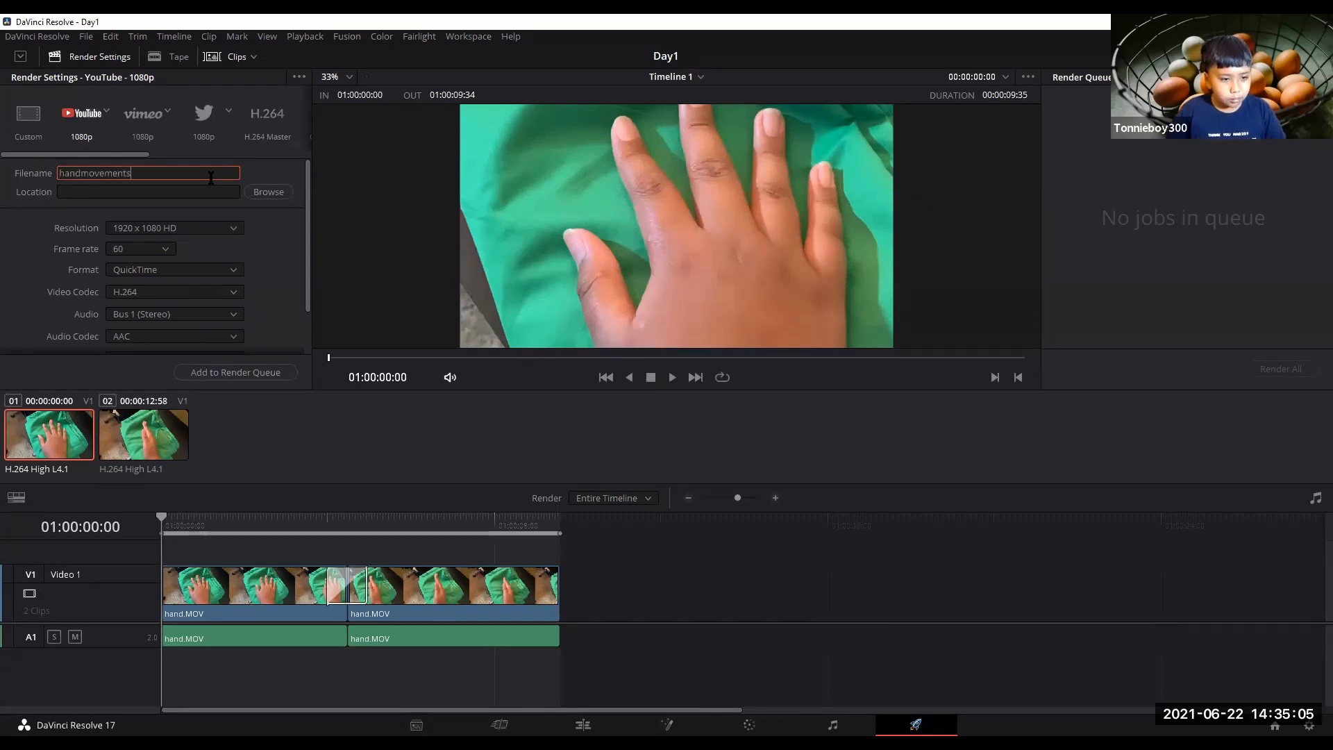
Set the render location to the Videos folder and look over the remaining render settings.
click(254, 197)
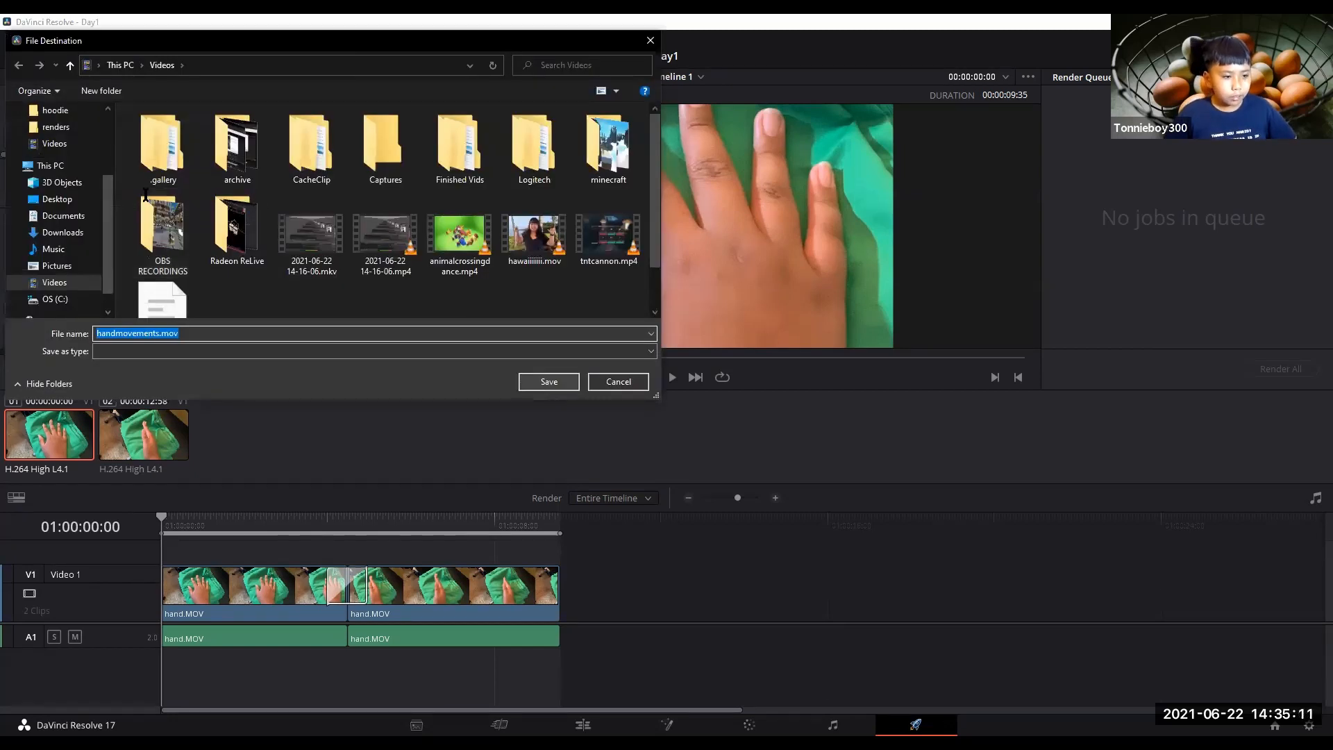
key(Return)
scroll(18, 234, down, 2)
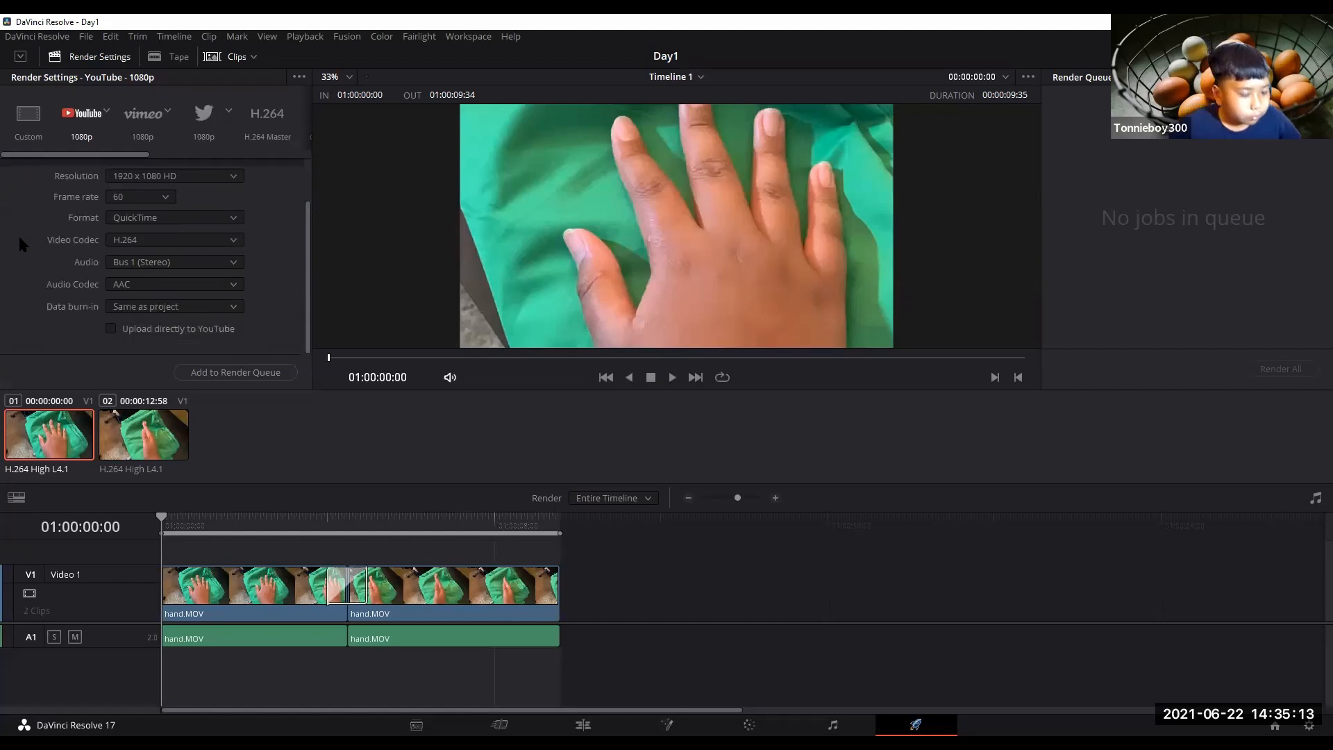
scroll(32, 320, up, 2)
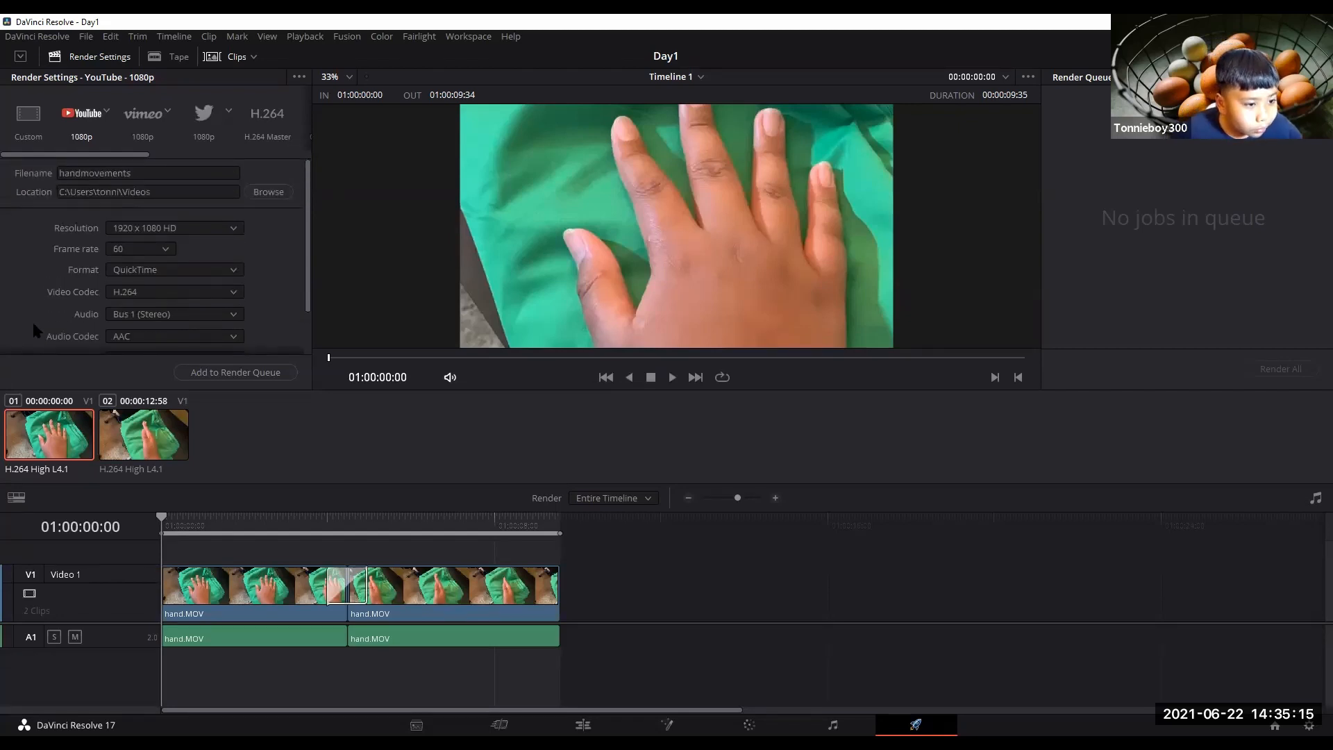
scroll(31, 322, down, 2)
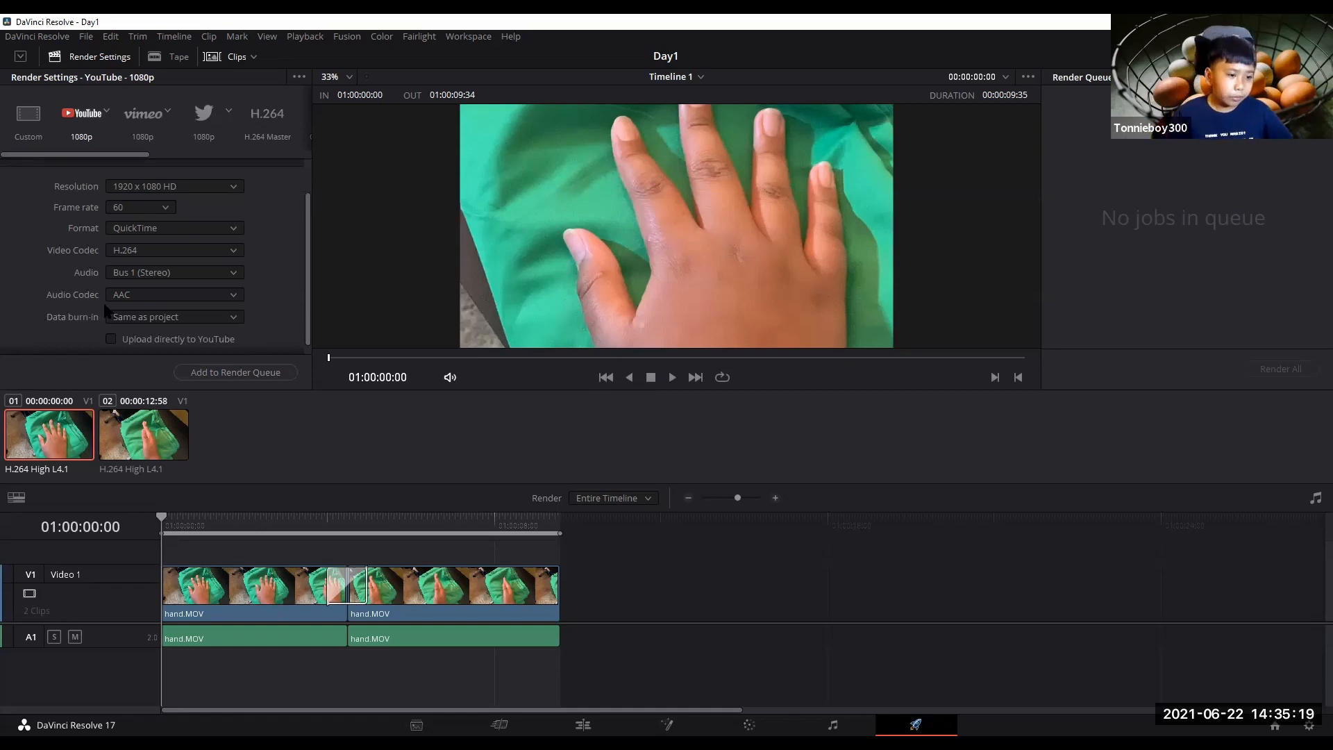
scroll(45, 278, up, 2)
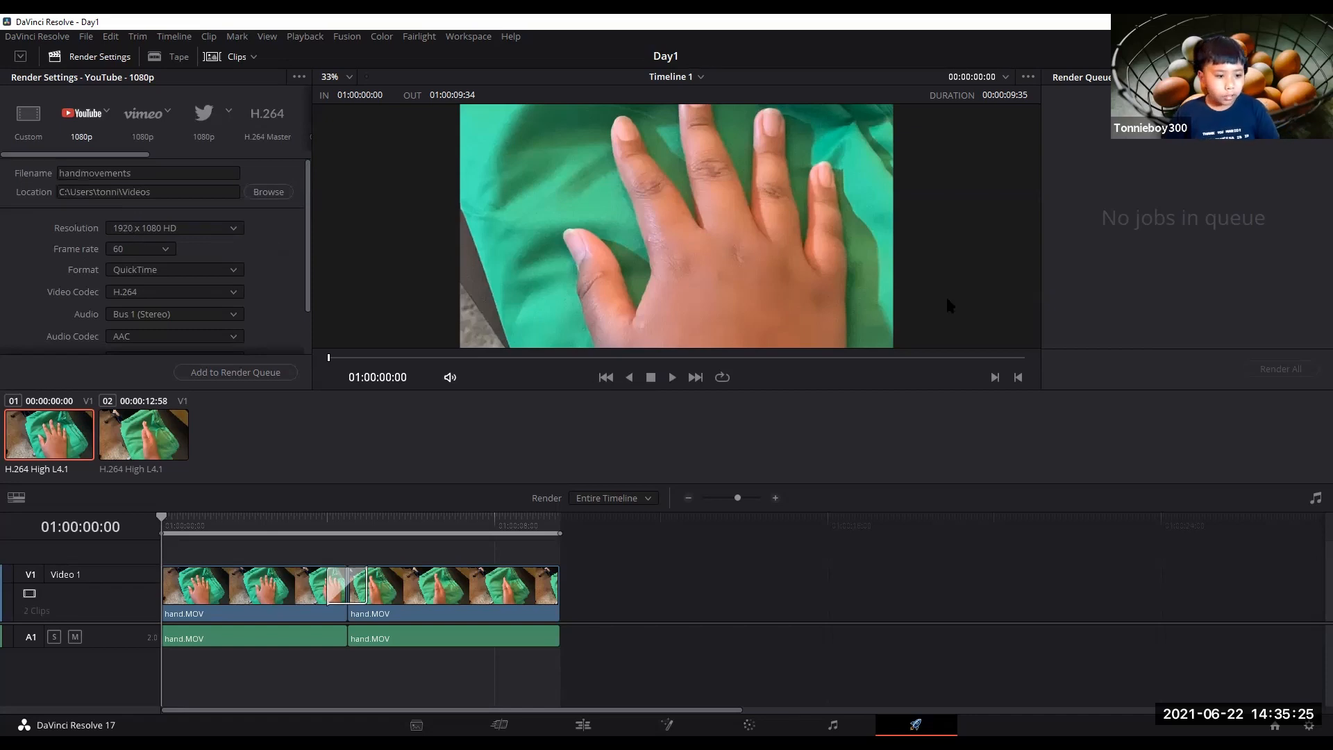
Add the timeline to the render queue and render all queued jobs.
click(212, 373)
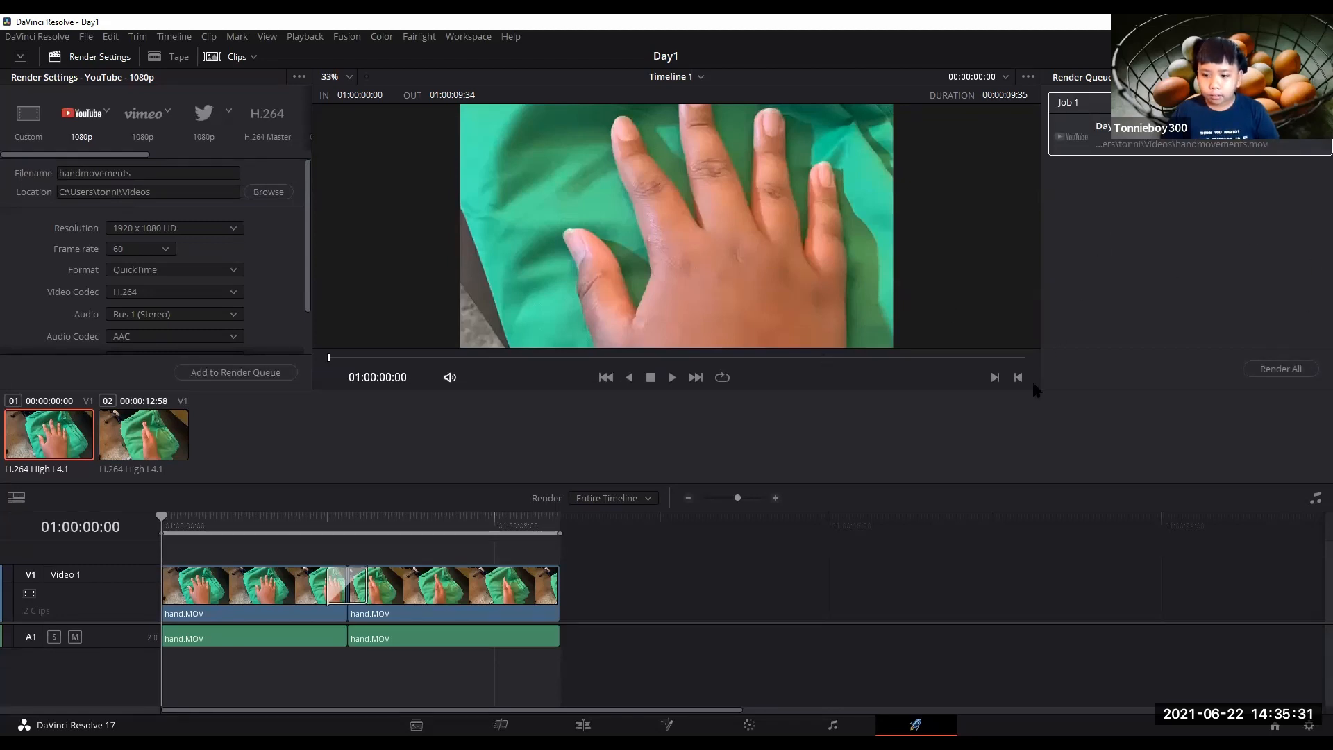
click(1175, 207)
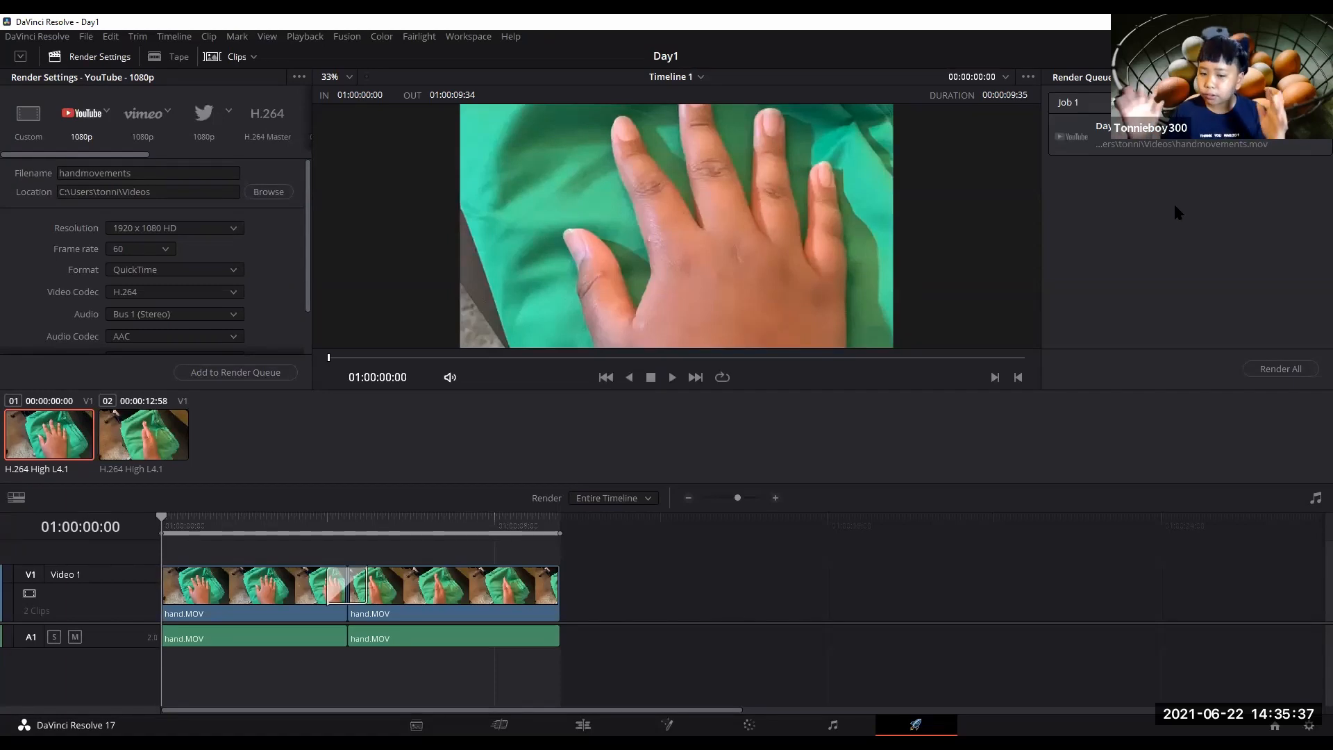
click(1262, 370)
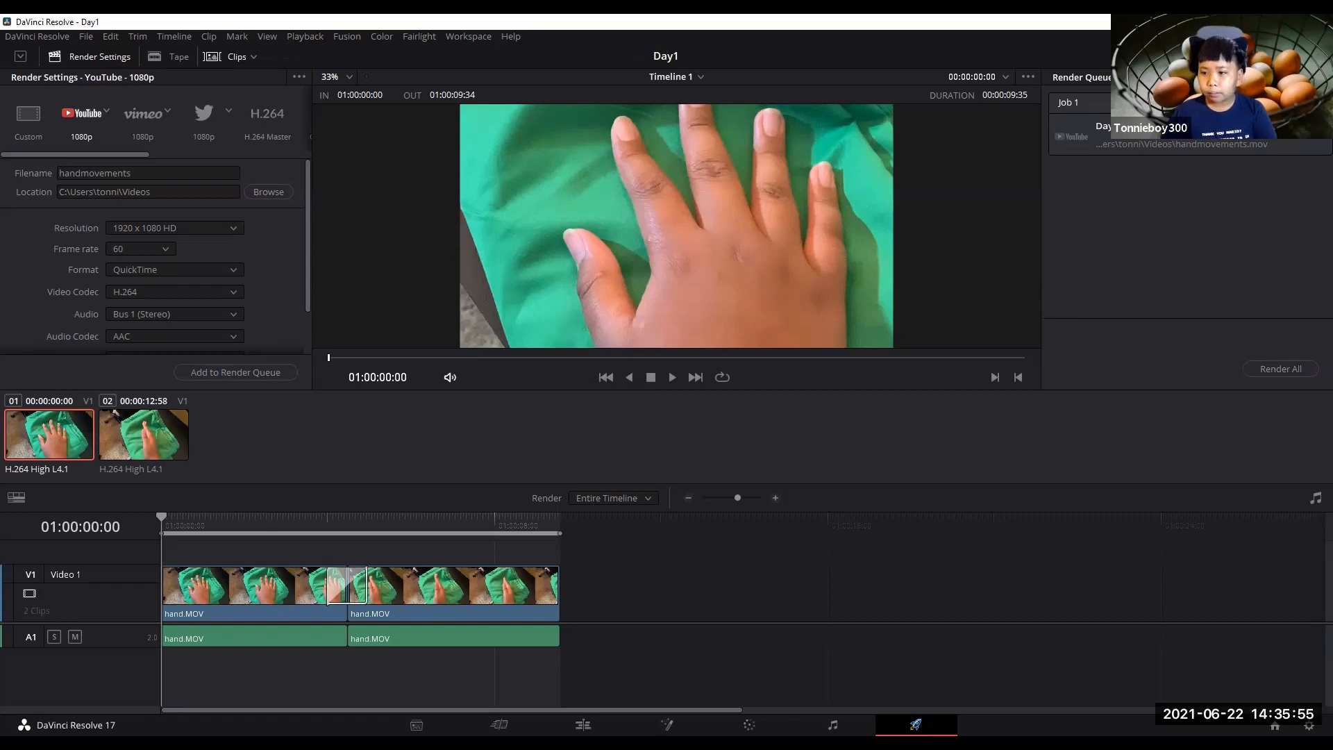
Open the rendered handmovements video from the render job and play it back in a media player.
click(1208, 122)
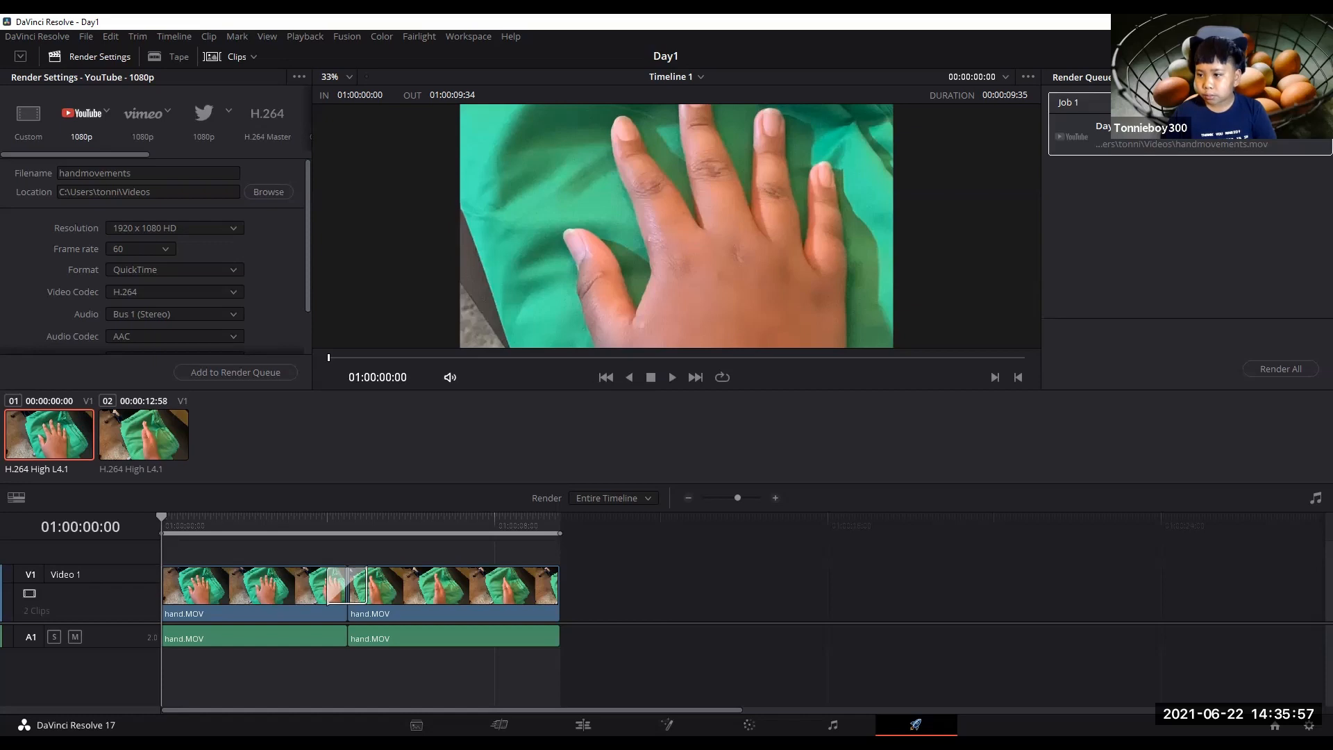
click(1195, 222)
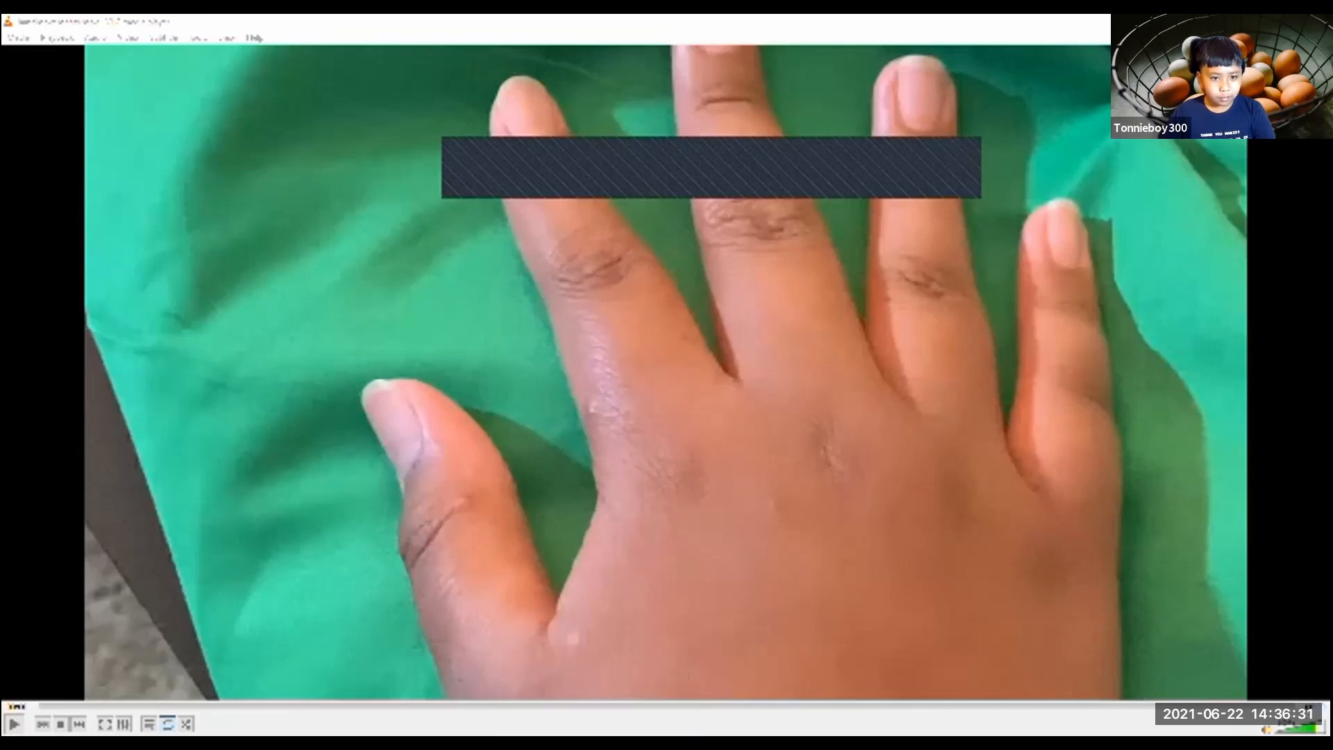
click(14, 725)
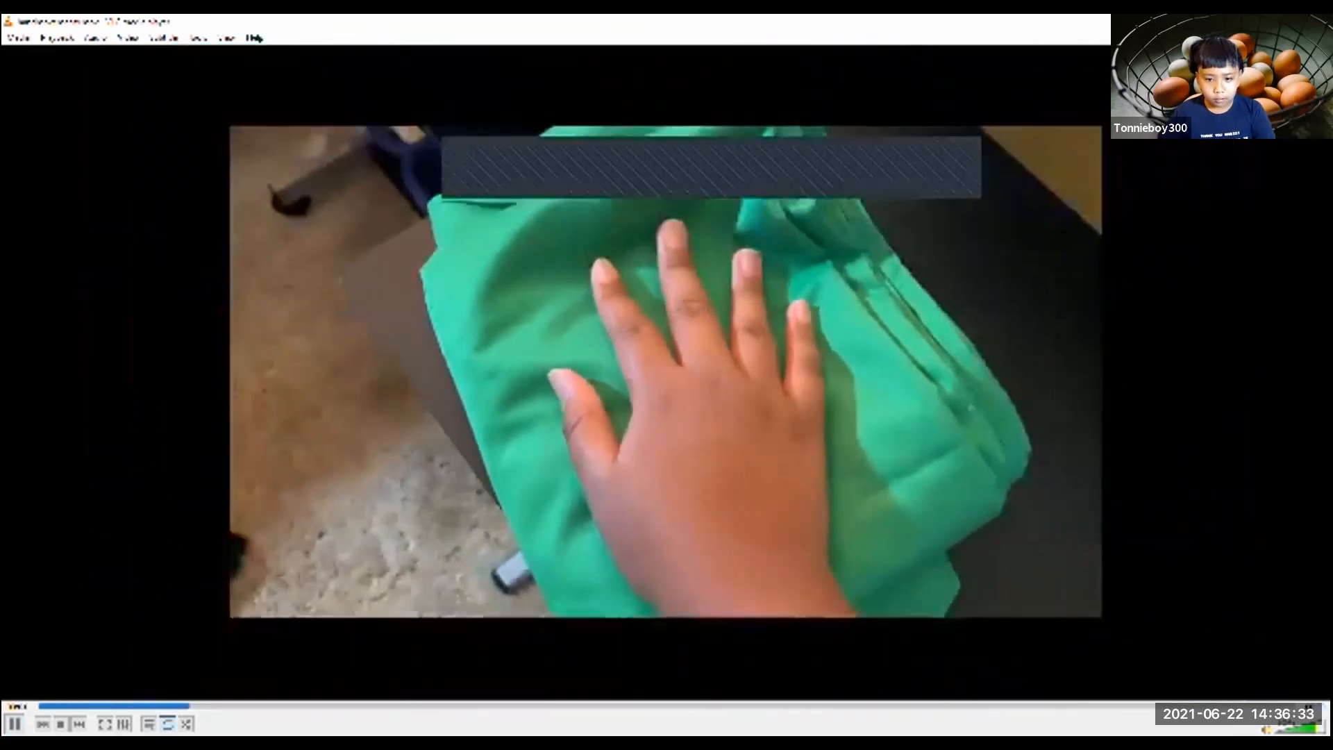